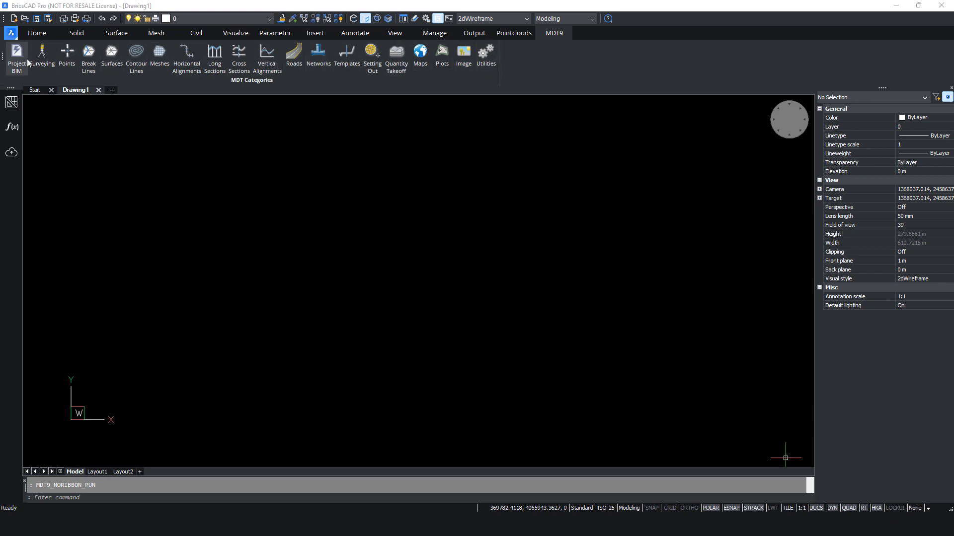
Step: Import the survey points from Example1.PUN in Generic NXYZ format at scale 100
left_click(72, 60)
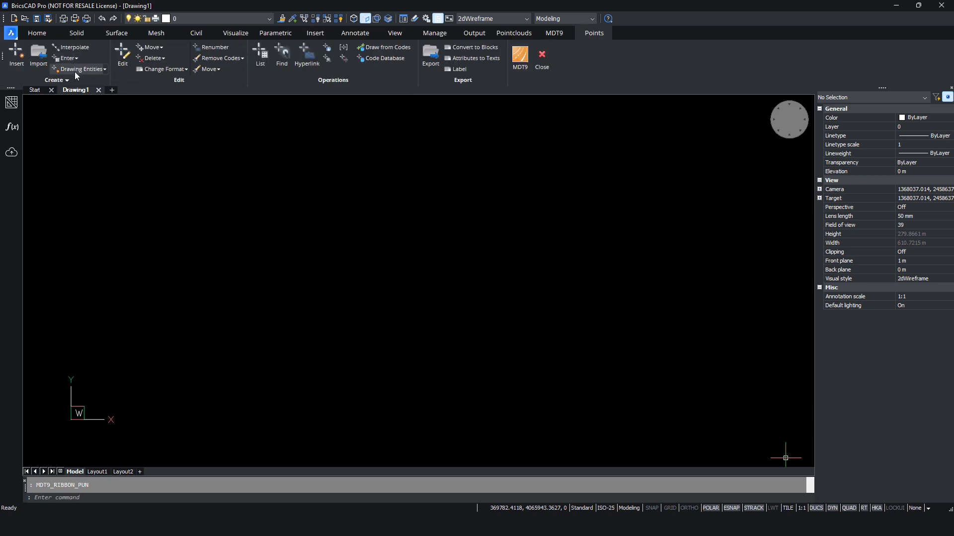
left_click(39, 55)
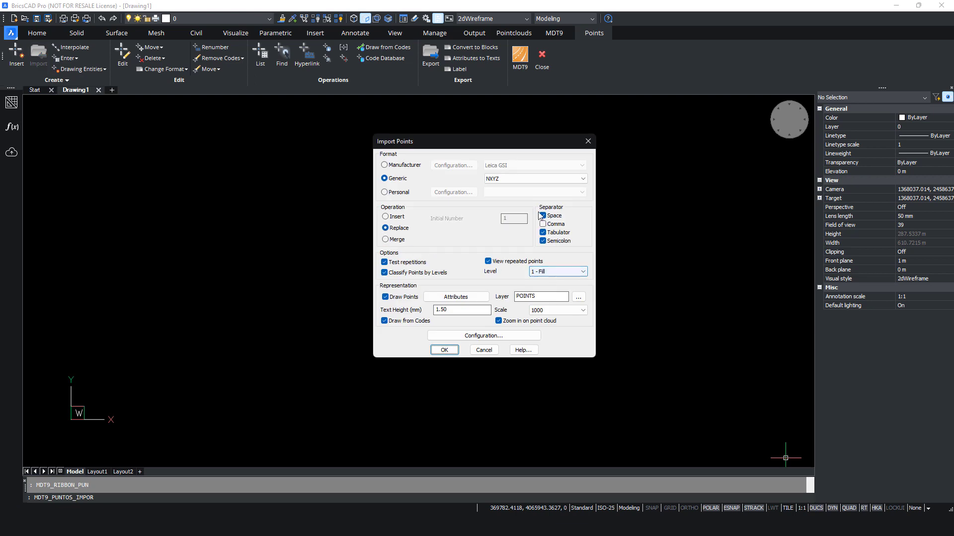
left_click(529, 182)
left_click(530, 180)
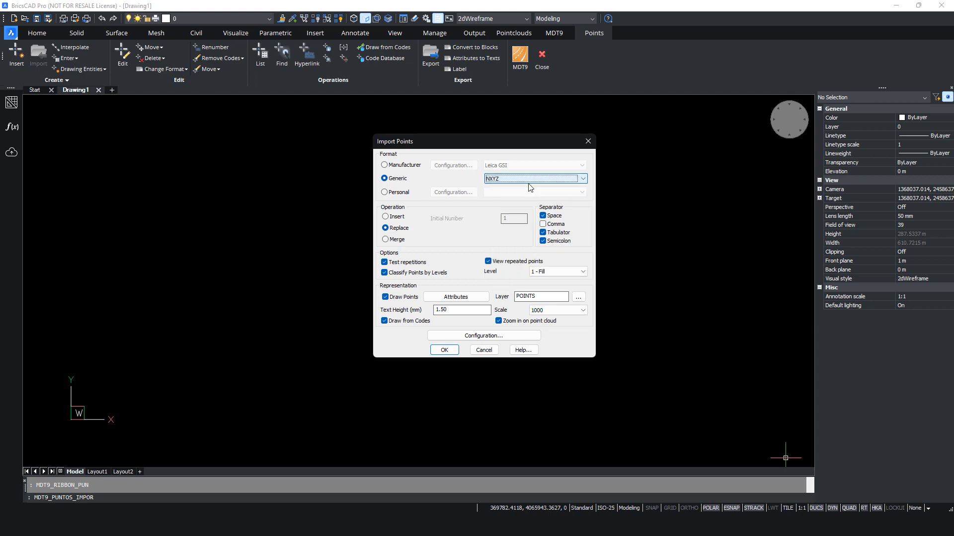
left_click(557, 313)
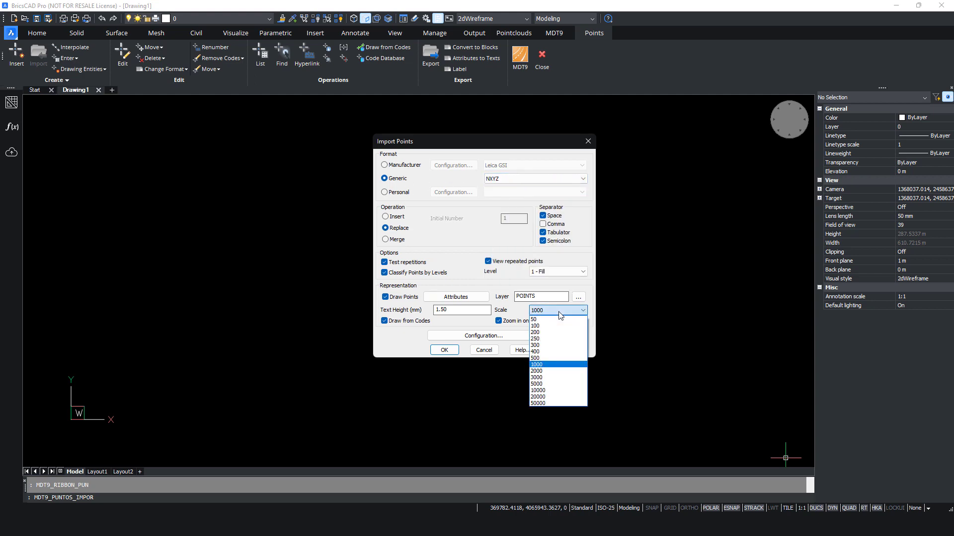
left_click(547, 364)
left_click(452, 350)
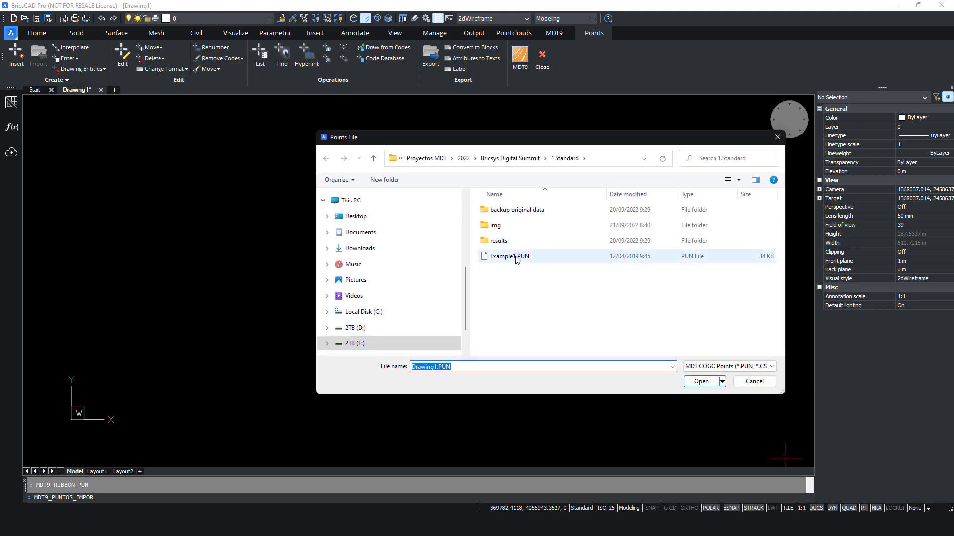
double_click(516, 257)
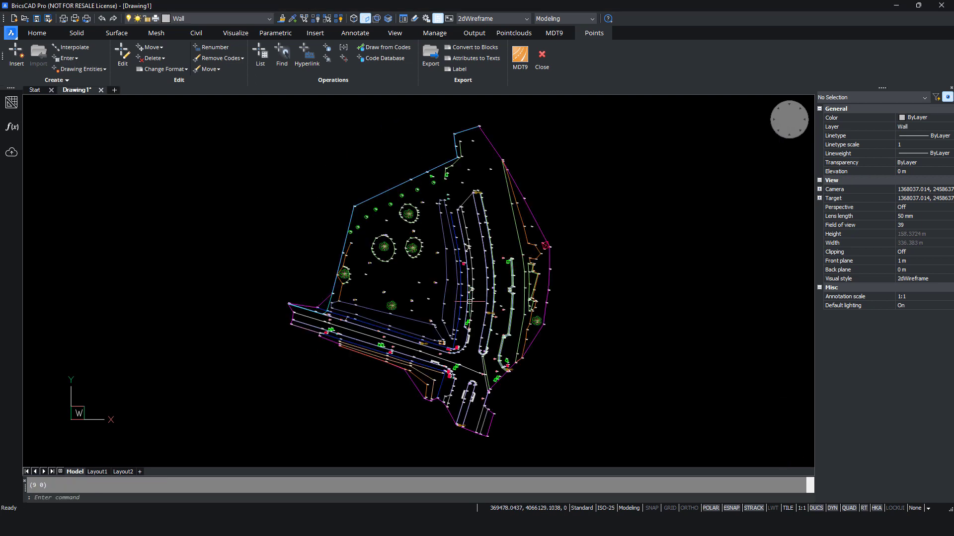
left_click(381, 58)
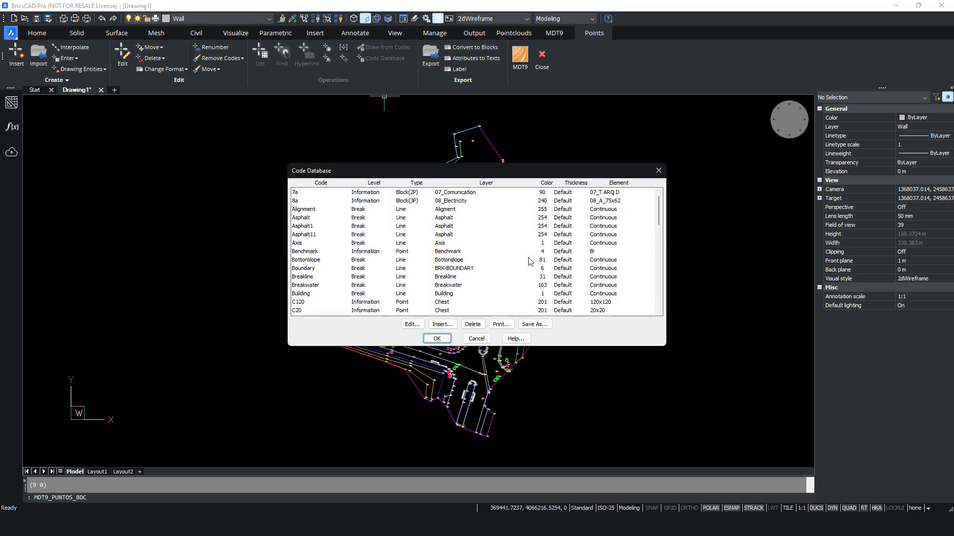
scroll(558, 262, "down", 15)
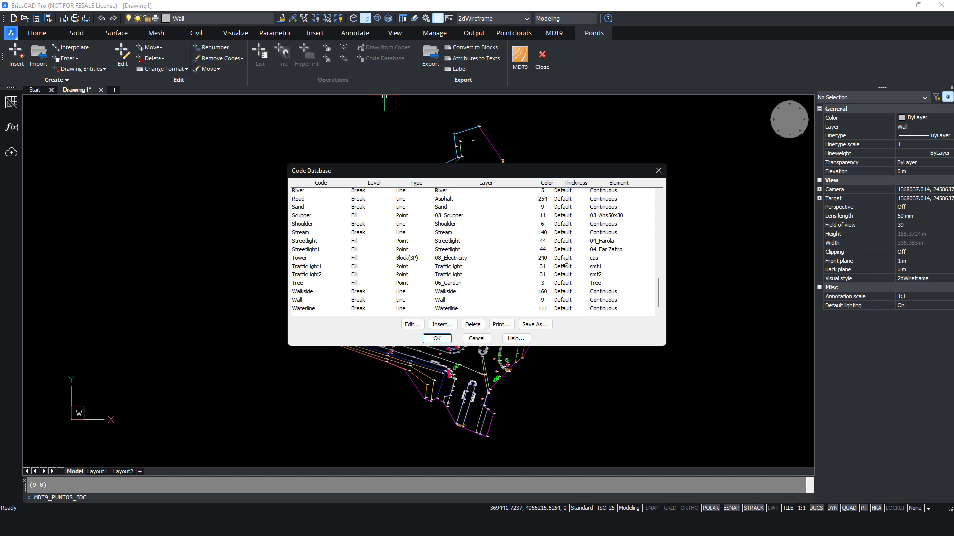
left_click_drag(519, 169, 549, 258)
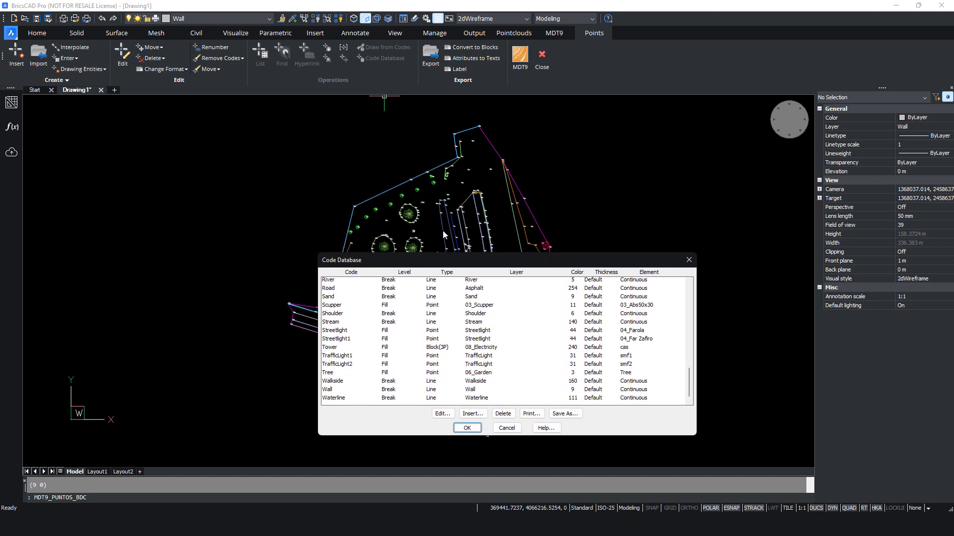
left_click(342, 374)
left_click(442, 414)
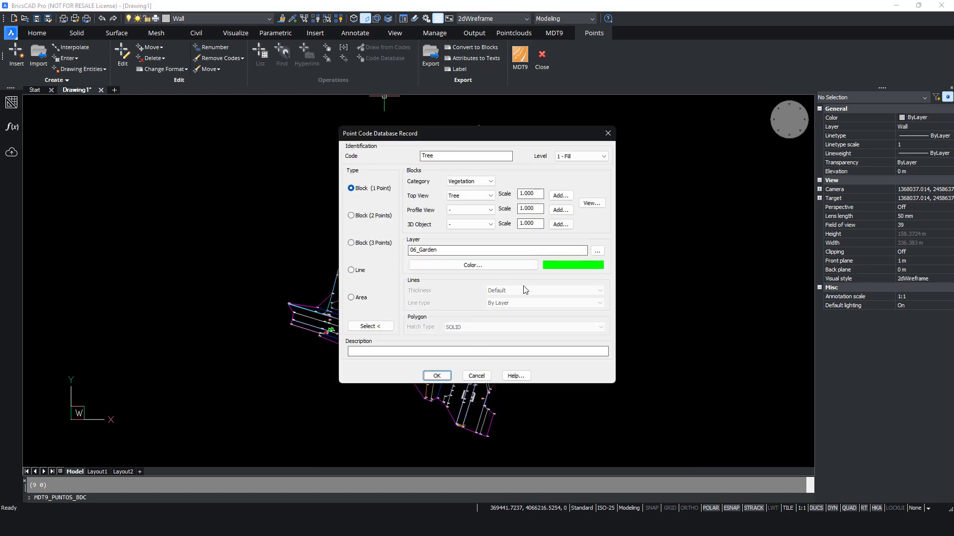
left_click(491, 196)
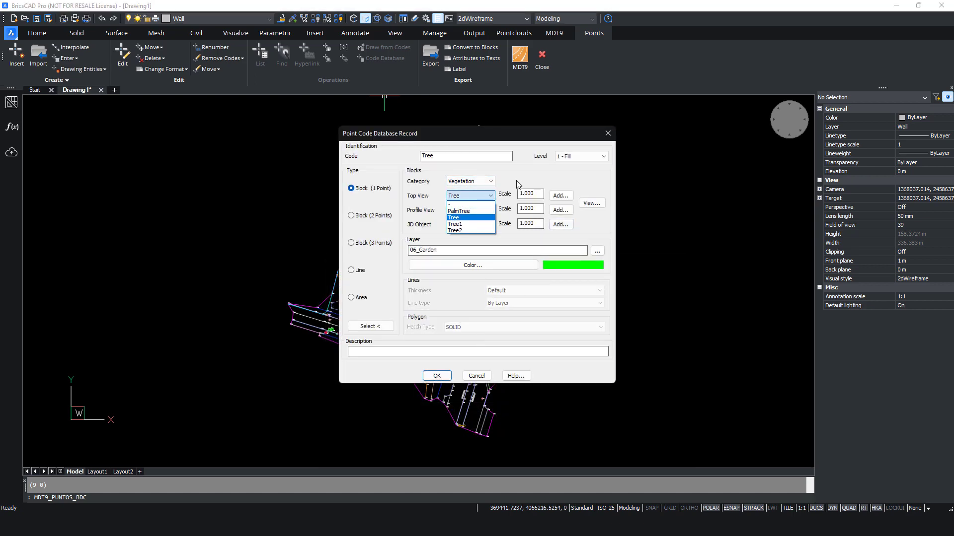
left_click(453, 217)
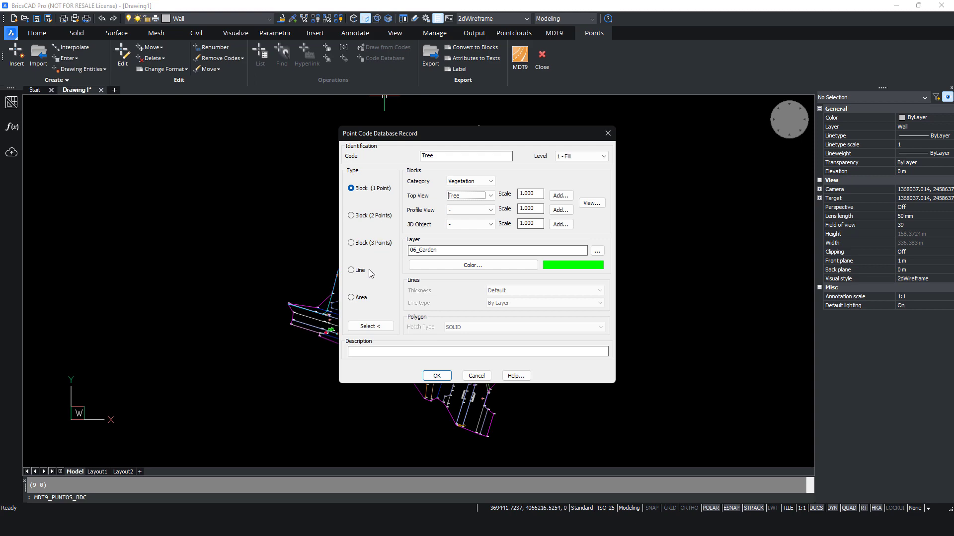
left_click(476, 376)
Step: Zoom and pan the view onto the road strip around points 765 and 763
left_click(448, 365)
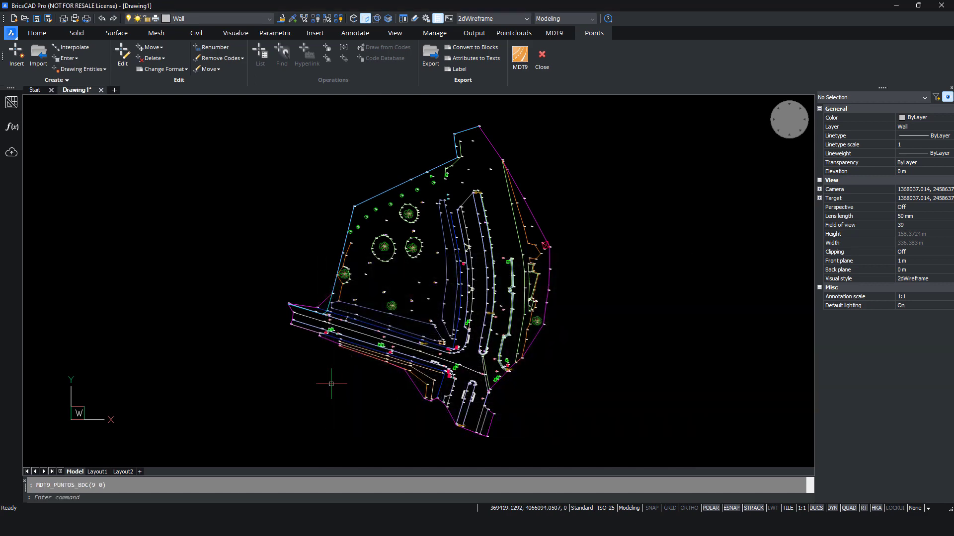
scroll(331, 384, "up", 5)
scroll(456, 303, "up", 2)
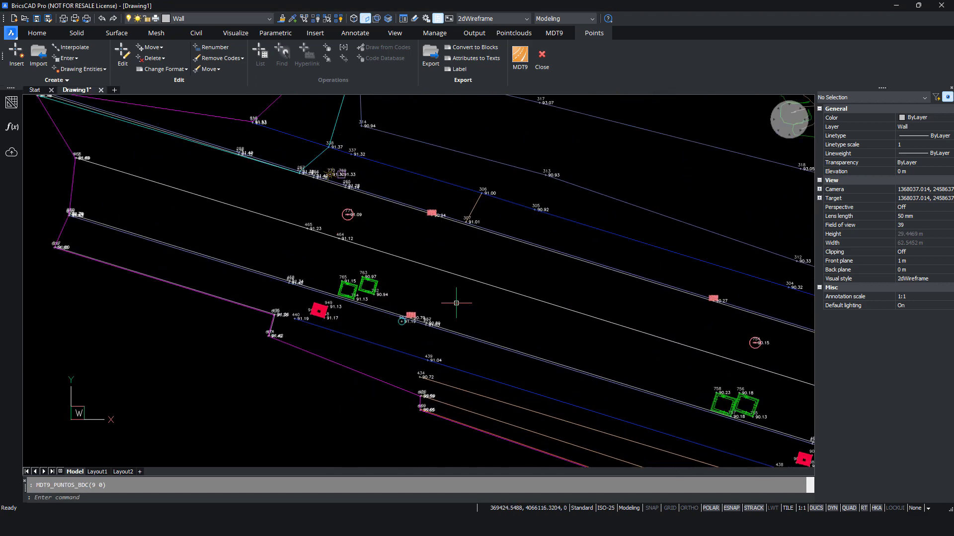
scroll(455, 303, "up", 2)
middle_click_drag(451, 298, 560, 296)
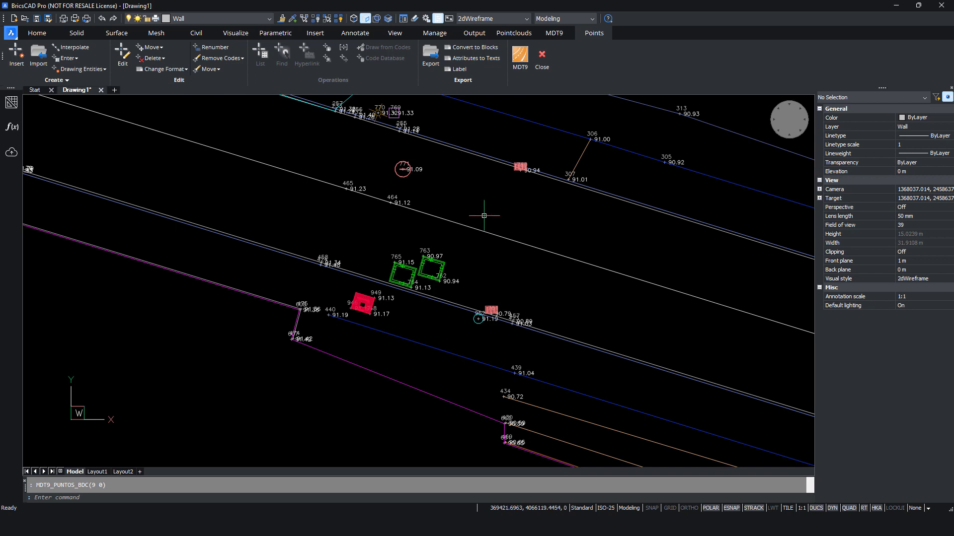
Step: List all 736 imported points with their attribute columns shown, then close the list
left_click(260, 54)
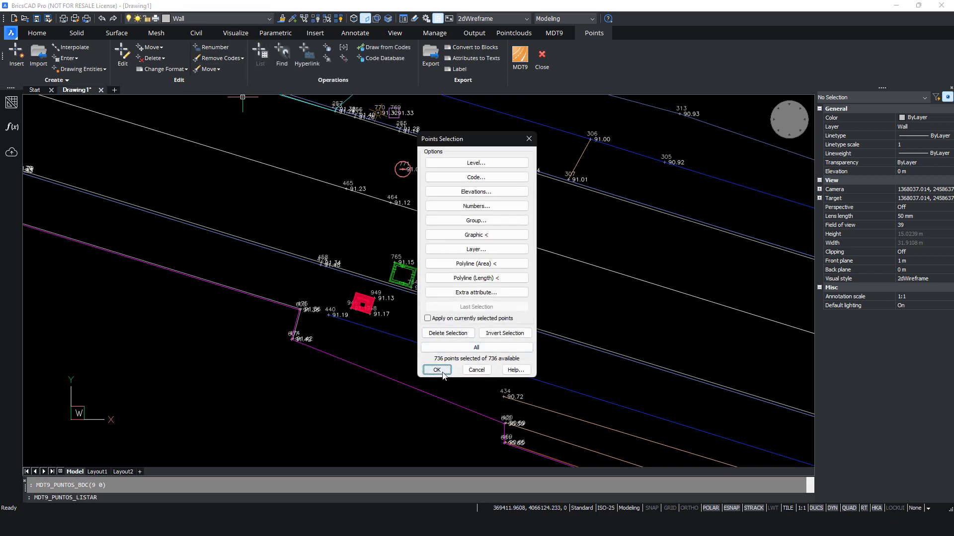
left_click(437, 370)
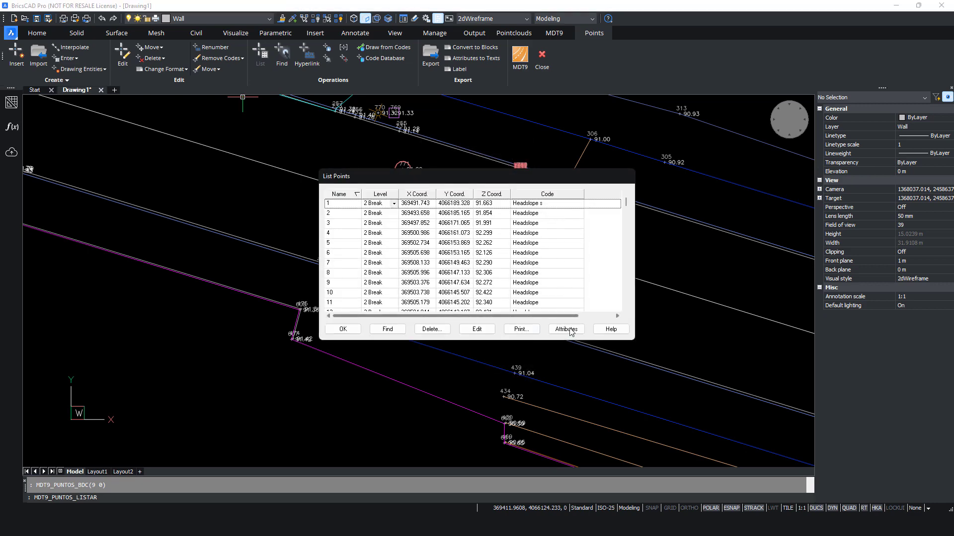
scroll(575, 271, "down", 8)
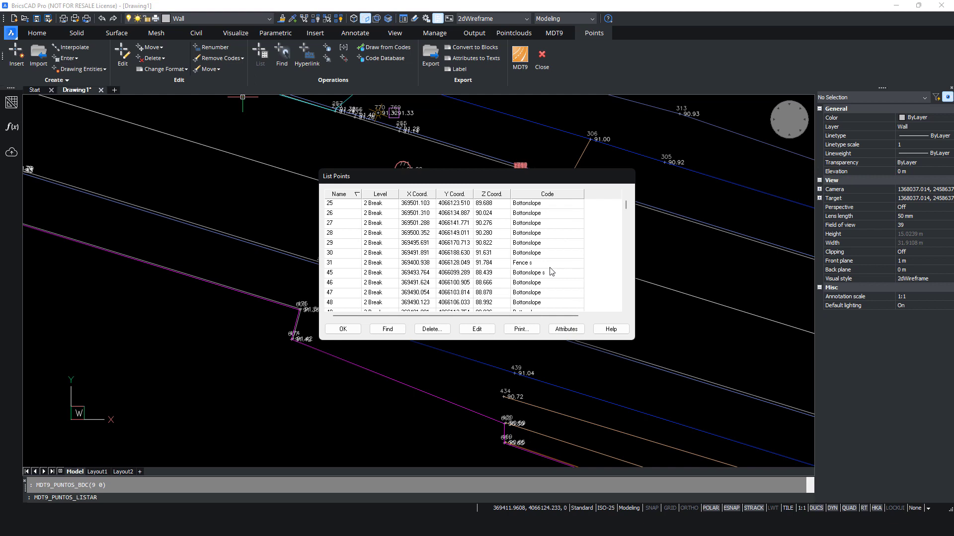
scroll(550, 272, "down", 10)
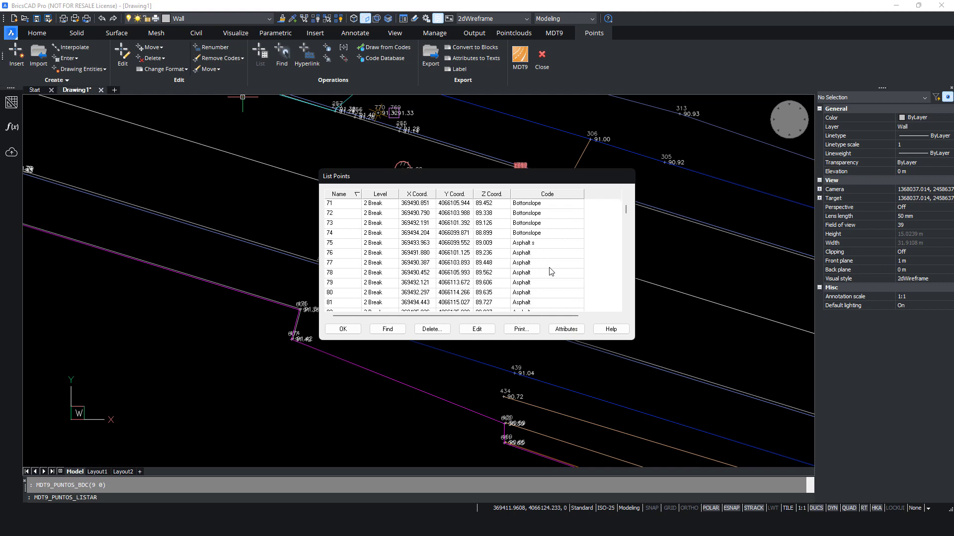
left_click(567, 330)
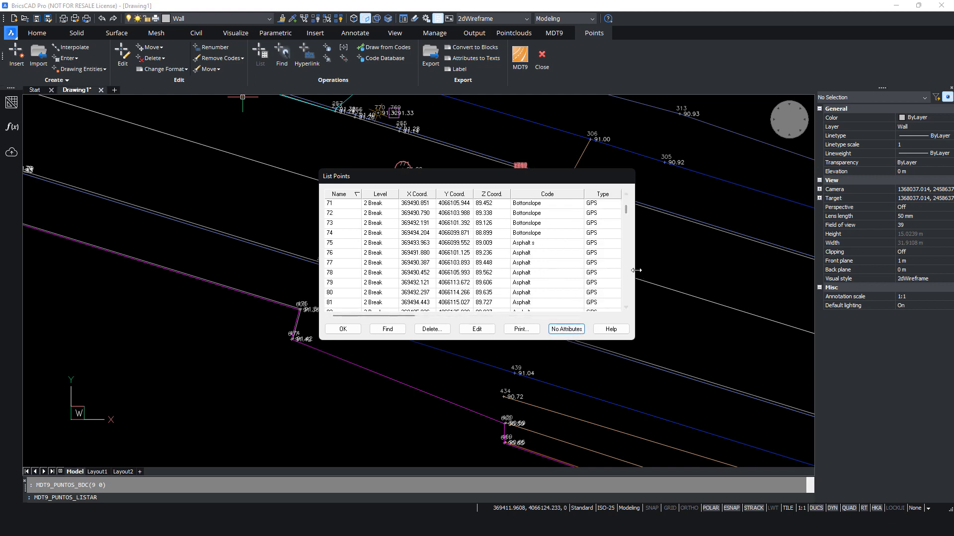
left_click_drag(636, 270, 788, 270)
left_click_drag(566, 176, 469, 183)
left_click_drag(430, 322, 621, 333)
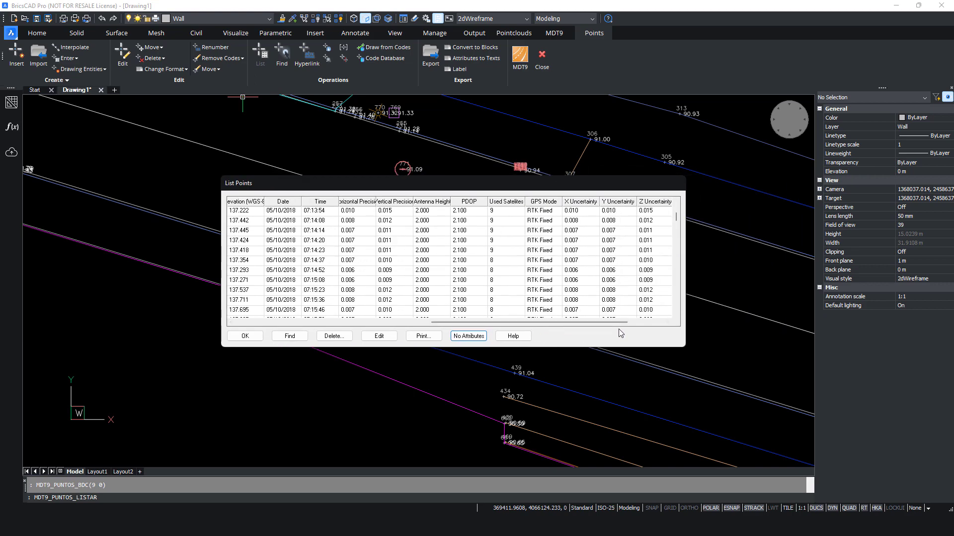
scroll(530, 239, "down", 1)
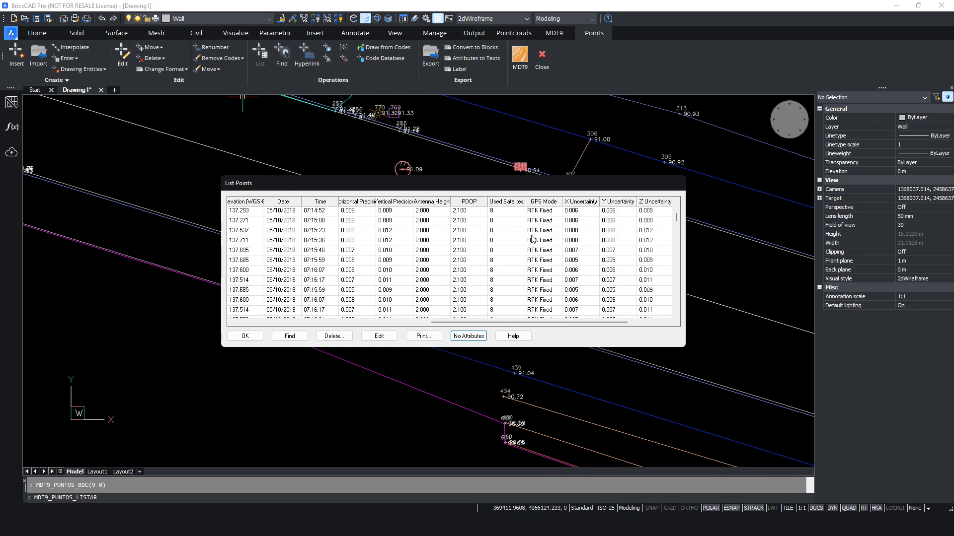
left_click(259, 337)
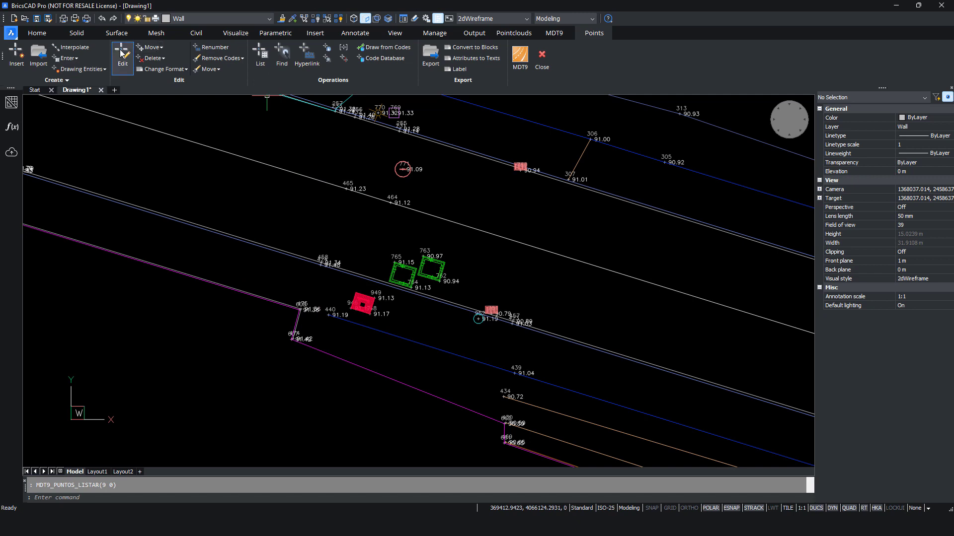
left_click(123, 59)
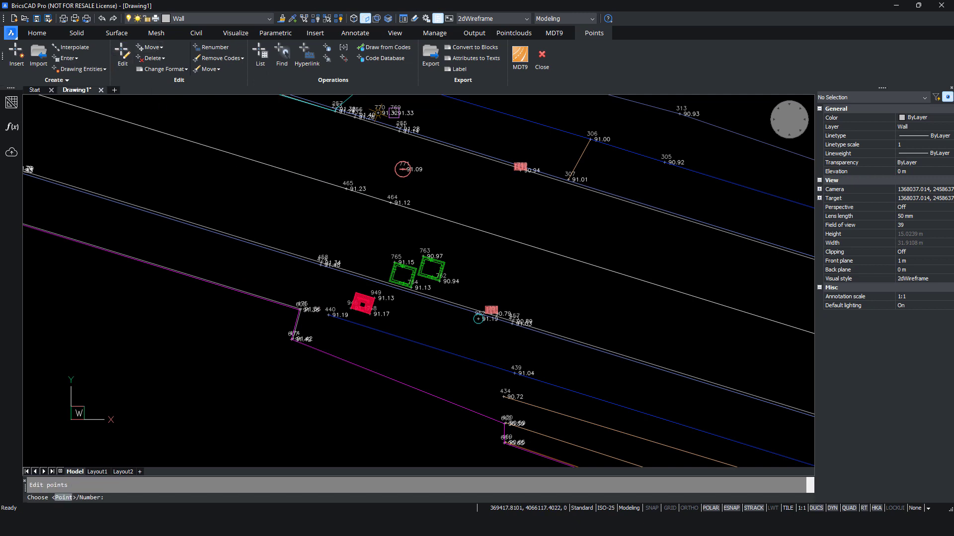
left_click(400, 256)
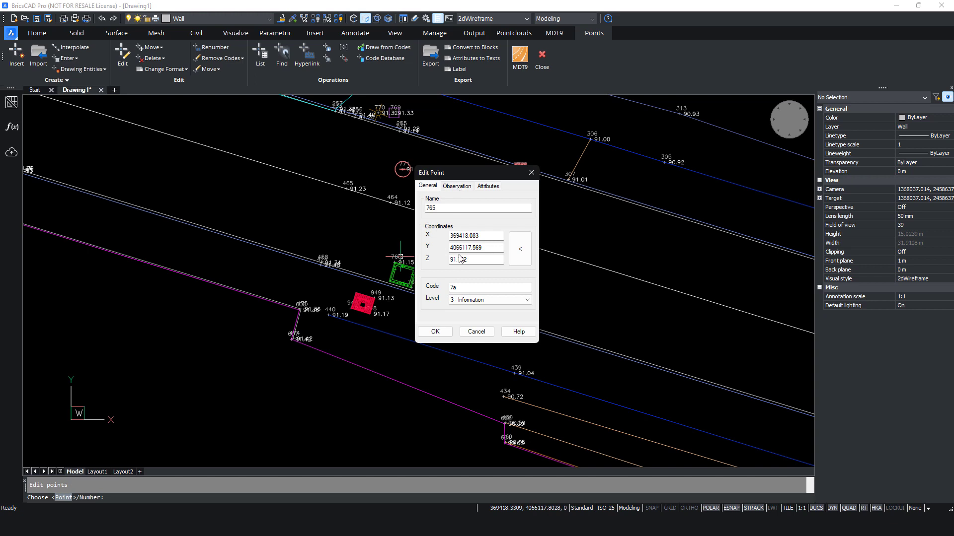
left_click(468, 187)
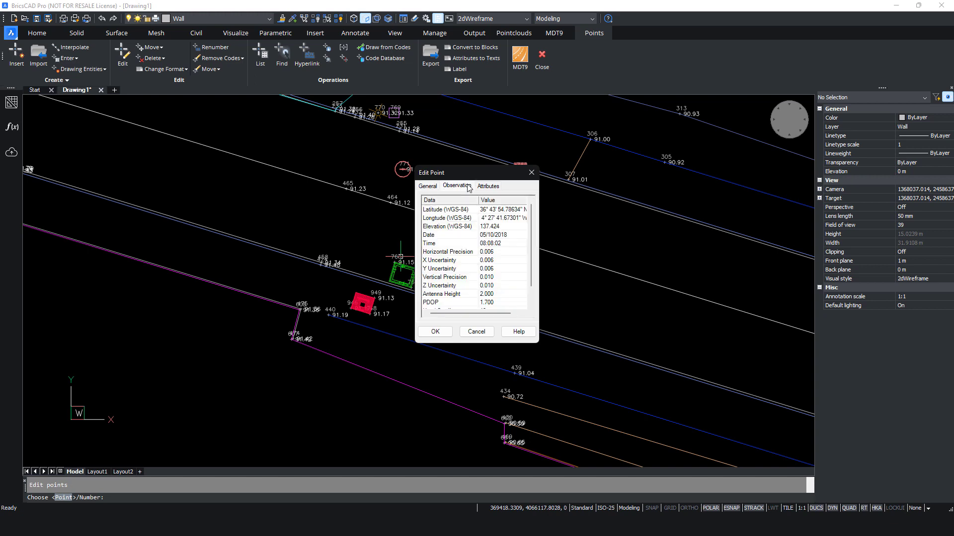
scroll(495, 269, "down", 1)
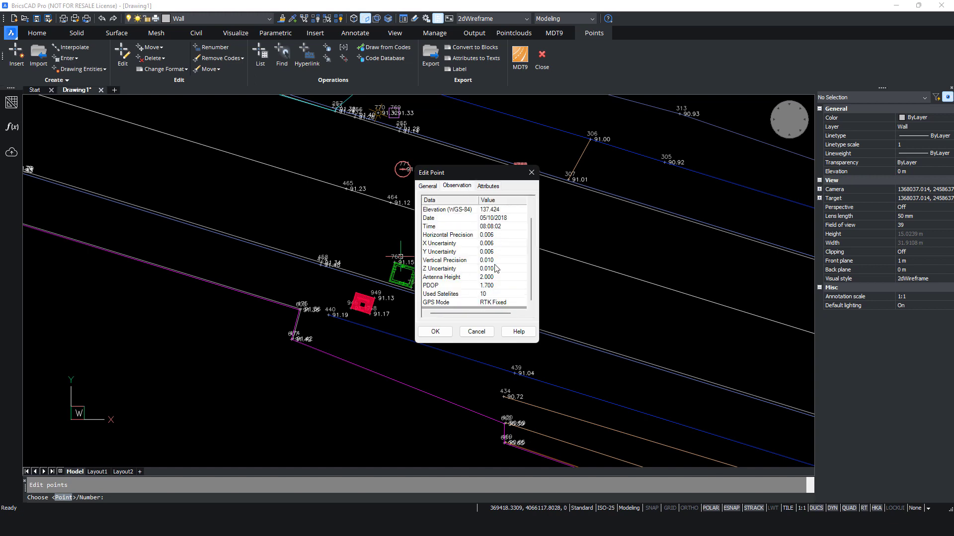
left_click(493, 186)
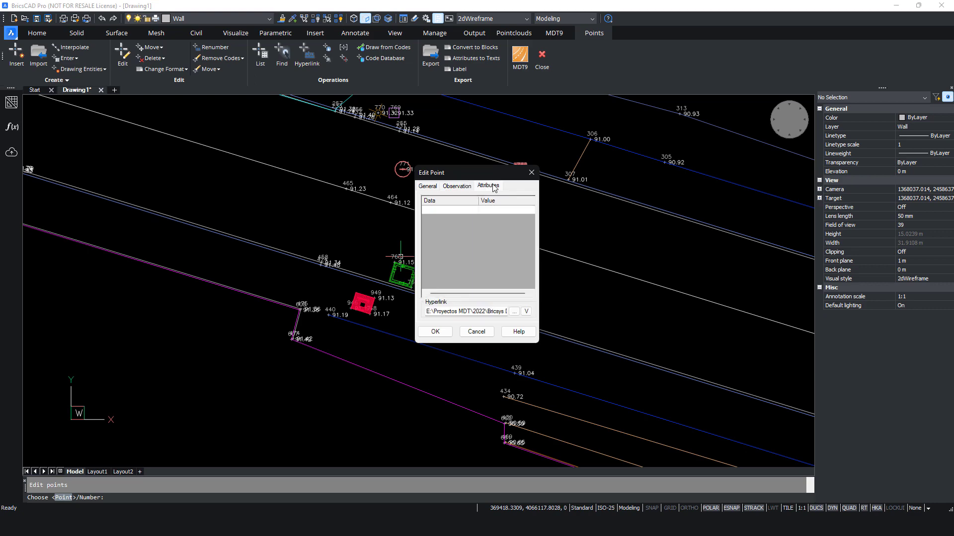
left_click(529, 311)
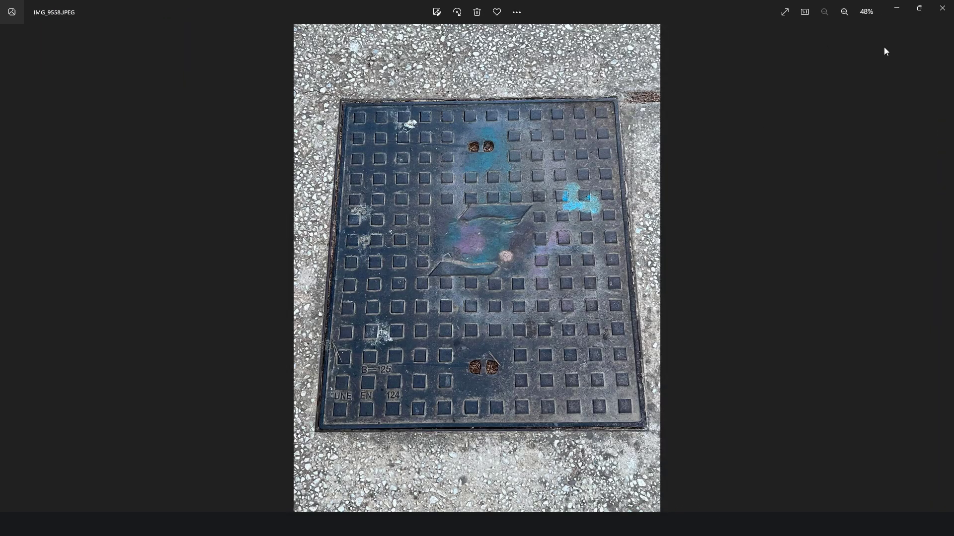
left_click(942, 8)
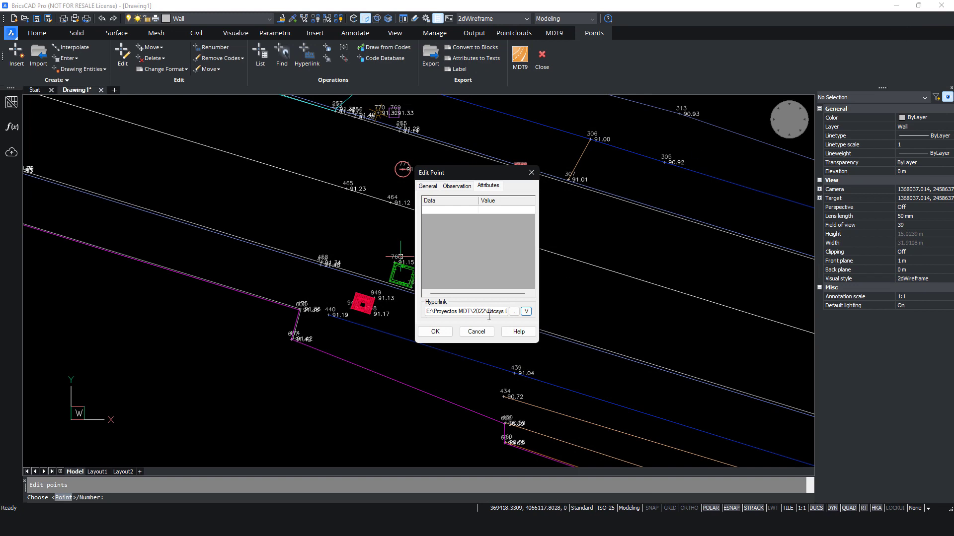
left_click(469, 331)
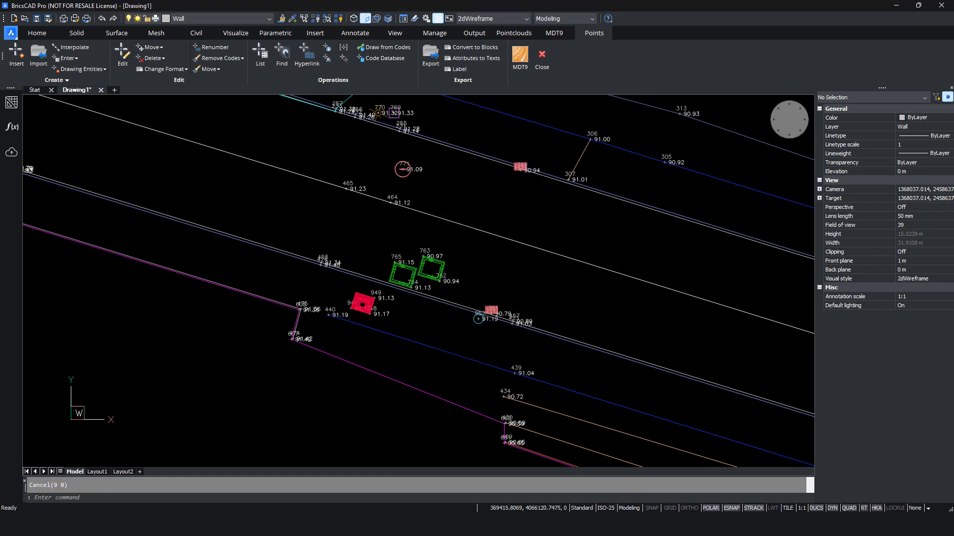
left_click(311, 58)
left_click(423, 169)
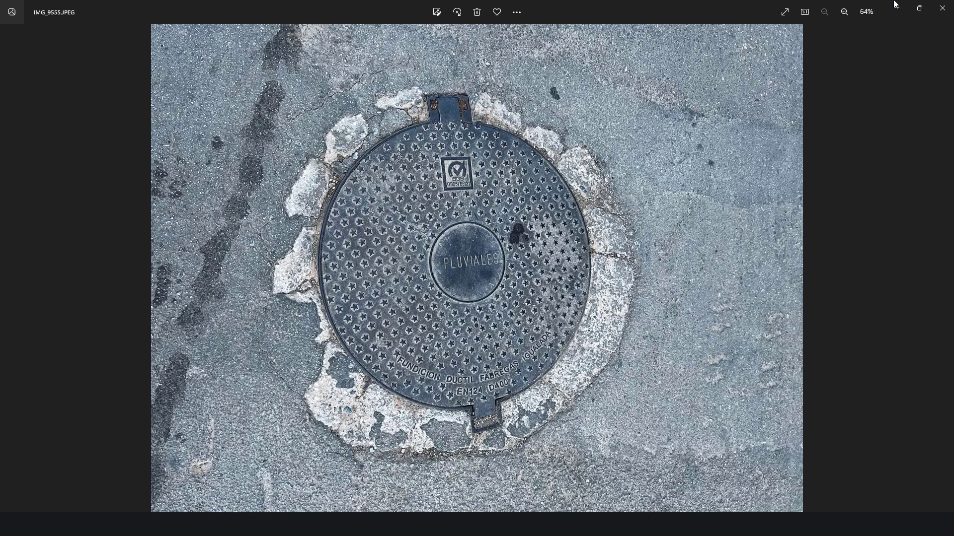
Step: Close the photo and zoom out to frame the whole site
left_click(940, 8)
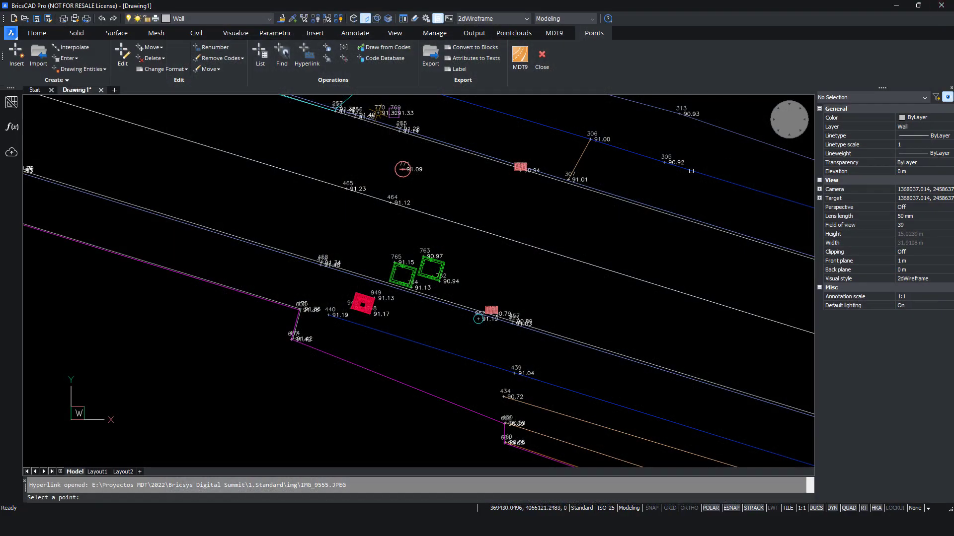
scroll(633, 208, "down", 5)
scroll(447, 262, "down", 8)
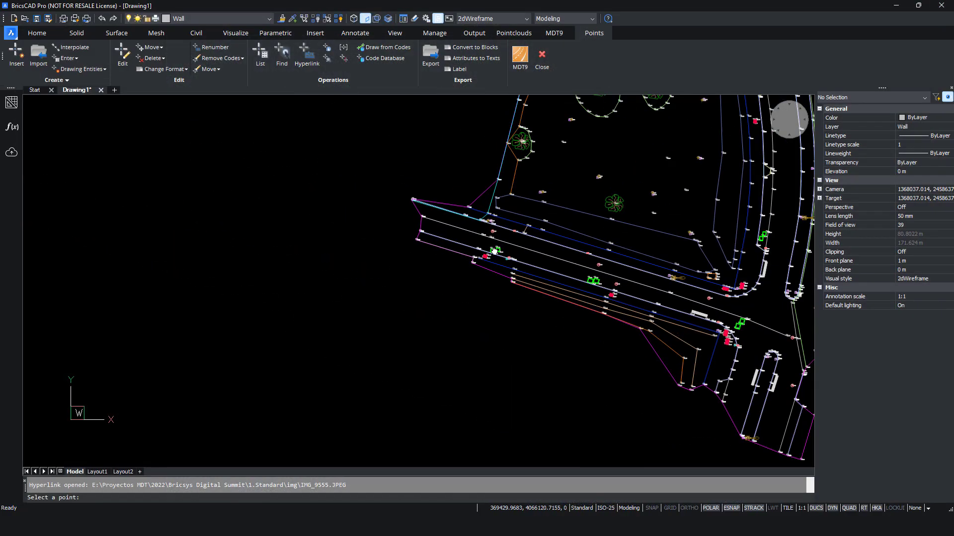
mouse_move(448, 262)
middle_mouse_down()
mouse_move(391, 283)
mouse_move(385, 296)
middle_mouse_up()
left_click(564, 37)
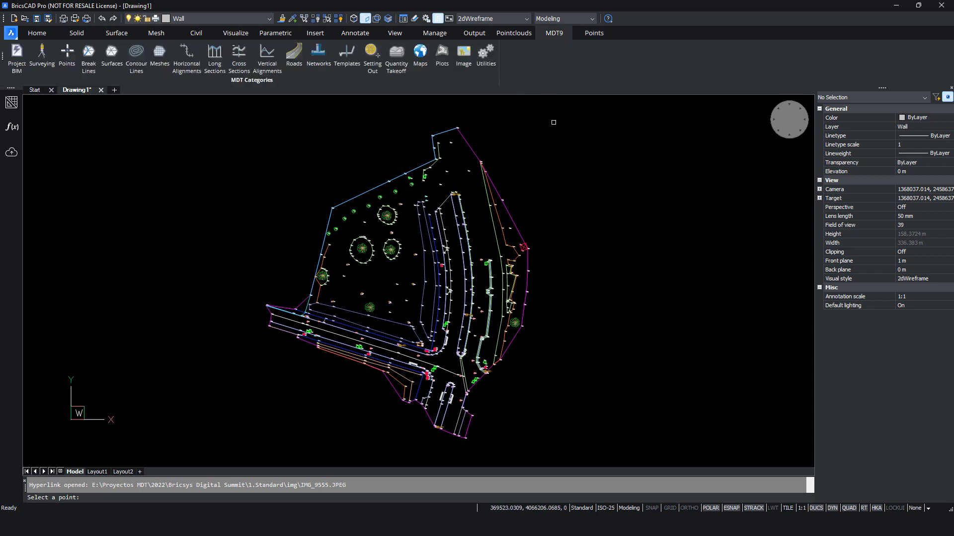
key("Escape")
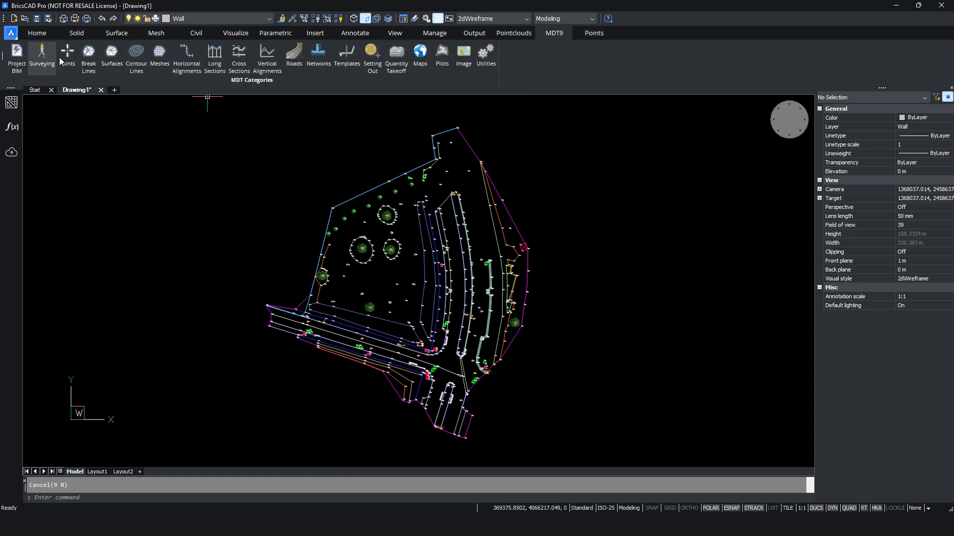
Step: Start a new surface named Example1 and choose its break-line layers
left_click(116, 55)
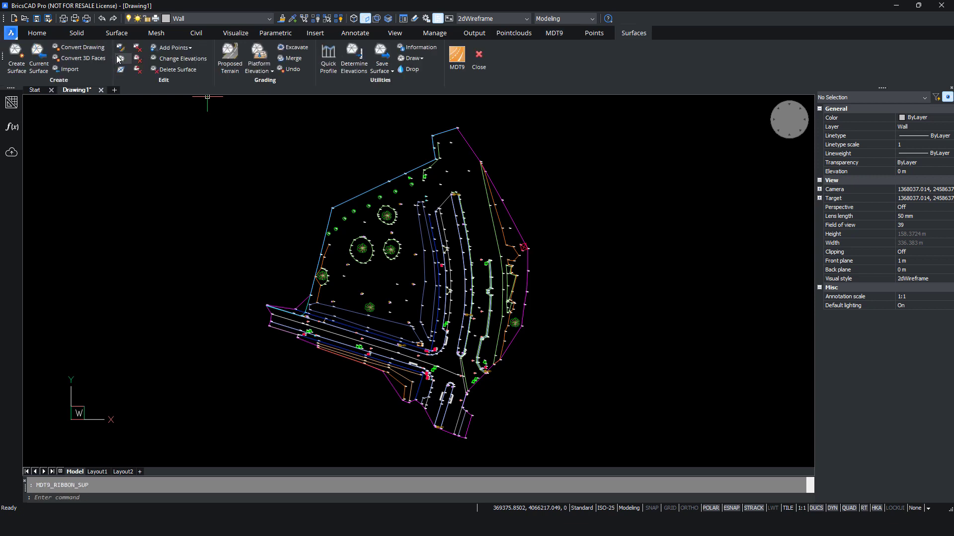
left_click(15, 62)
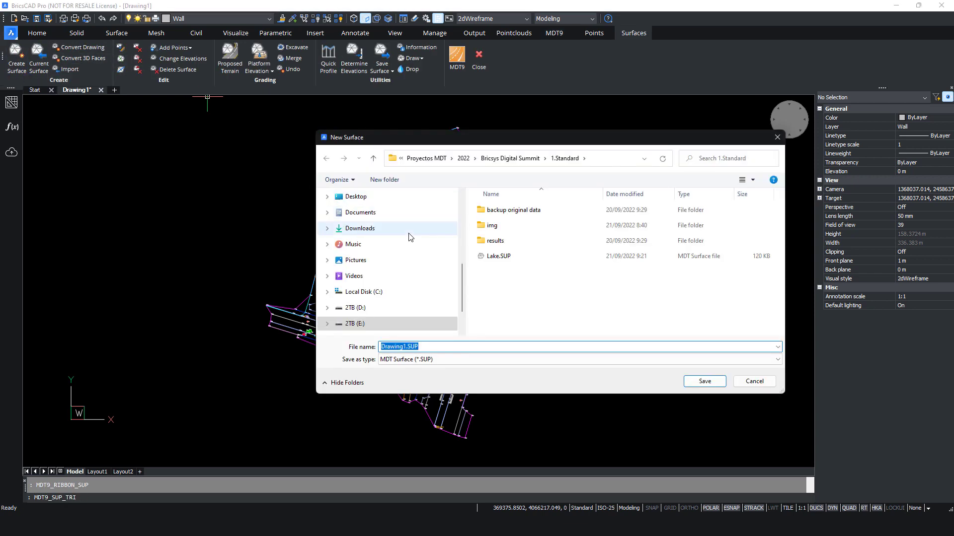
type("Example1")
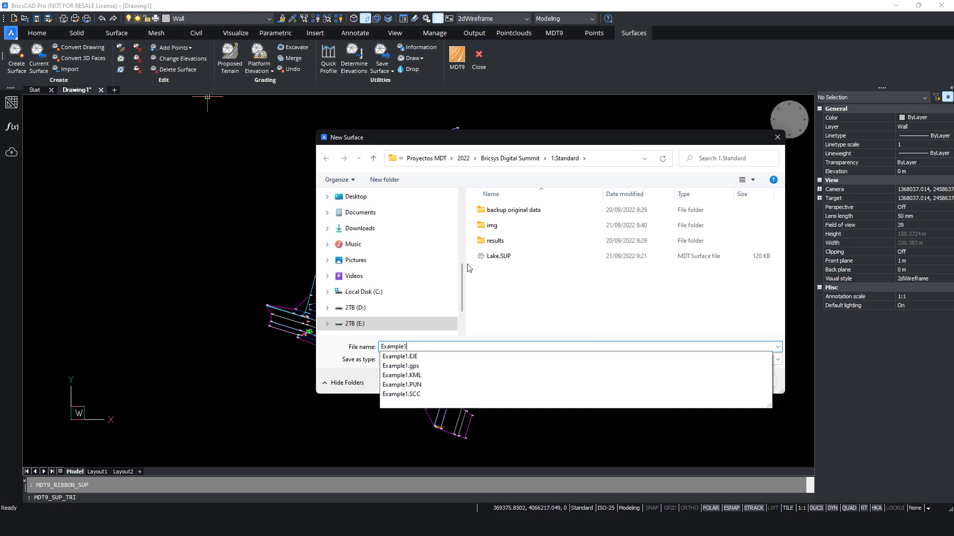
key("Return")
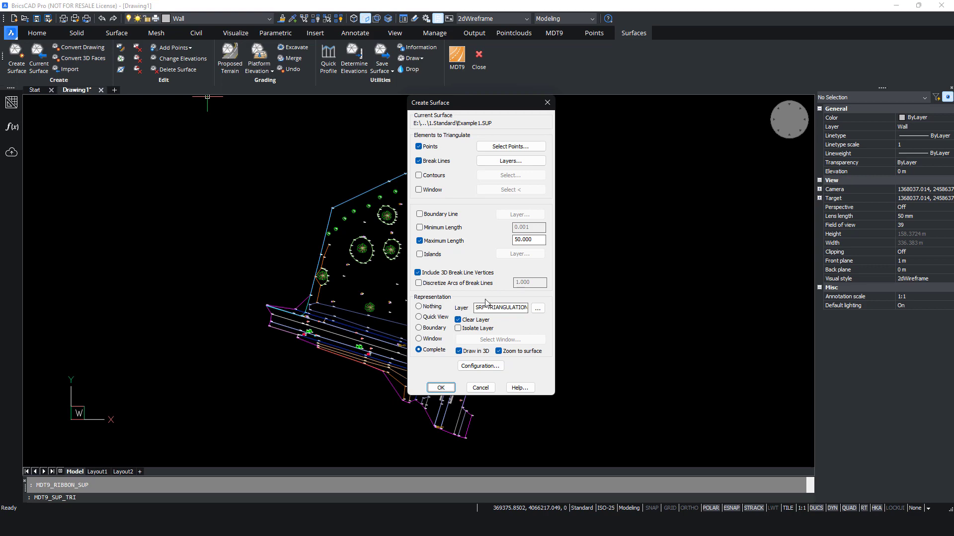
left_click(495, 161)
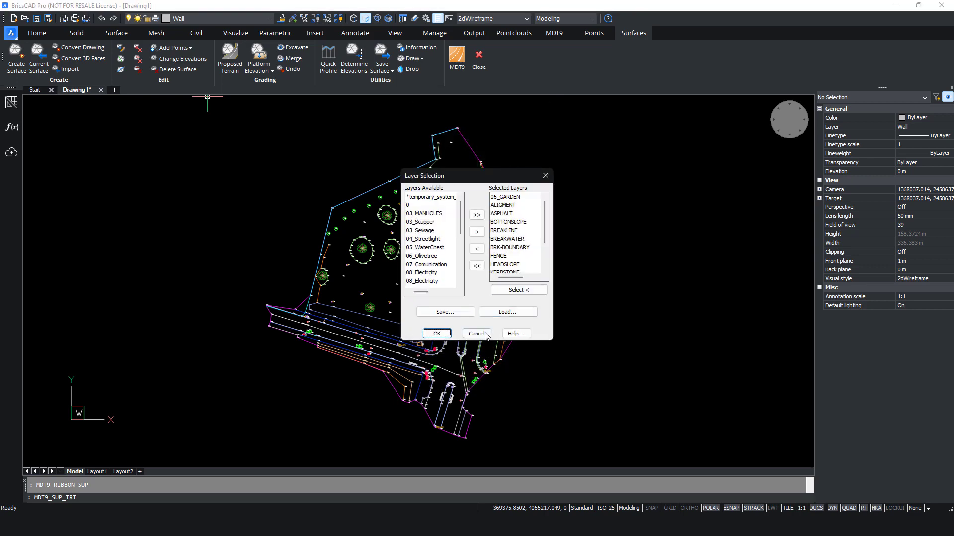
left_click(437, 333)
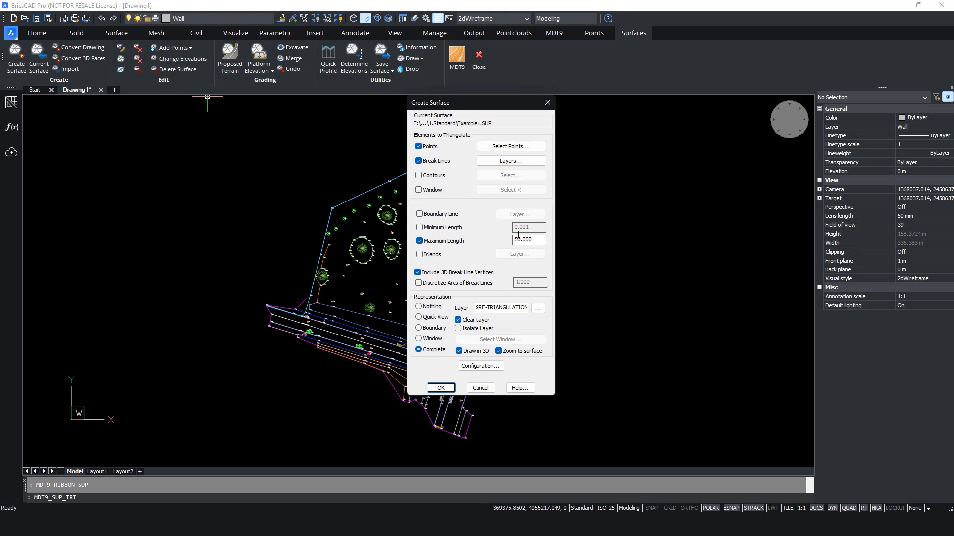
Step: Limit the surface to the site boundary line's layer and build the triangulation
left_click(449, 214)
left_click(526, 217)
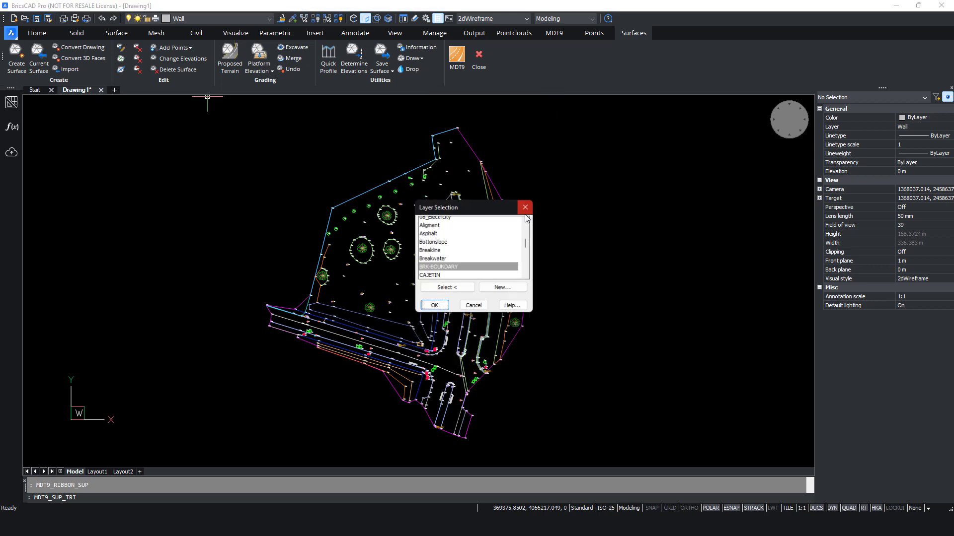
left_click(448, 288)
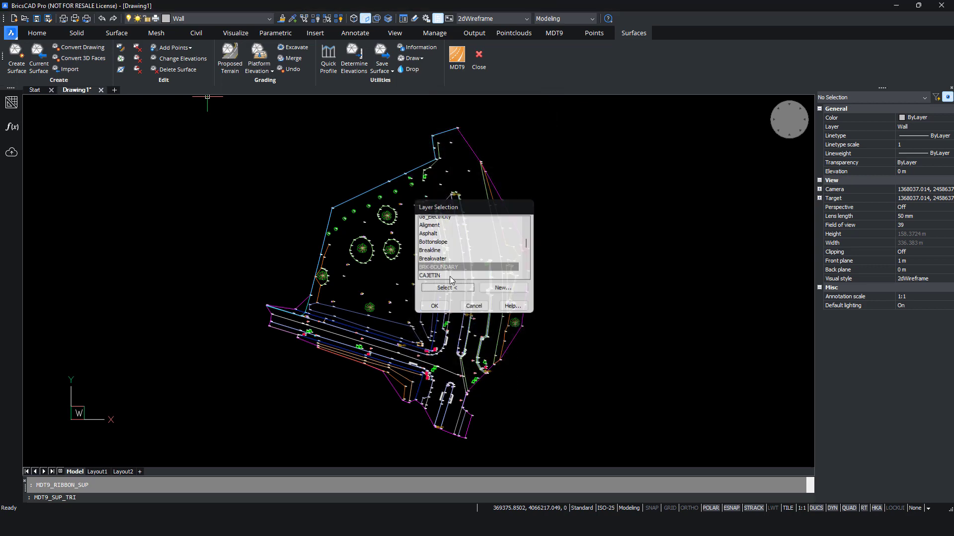
left_click(472, 153)
left_click(440, 304)
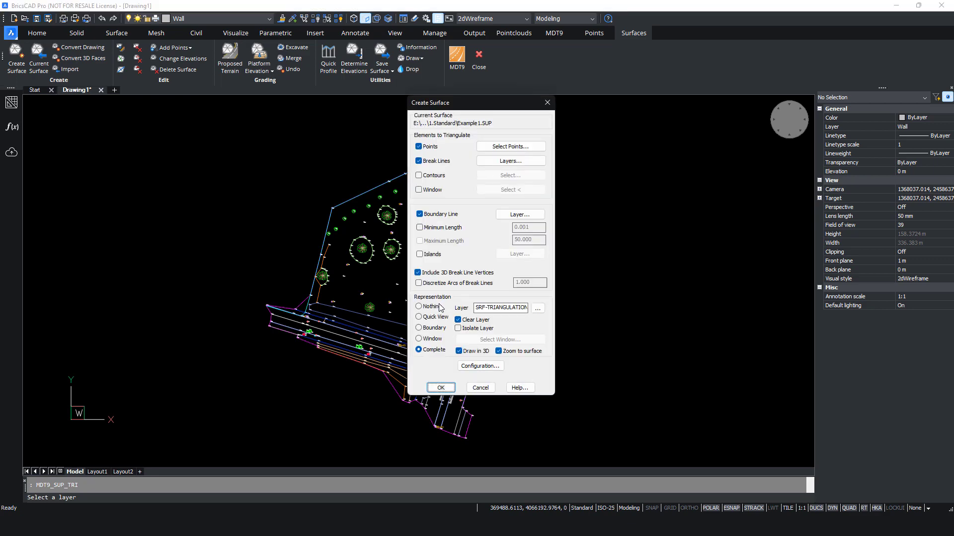
left_click(440, 387)
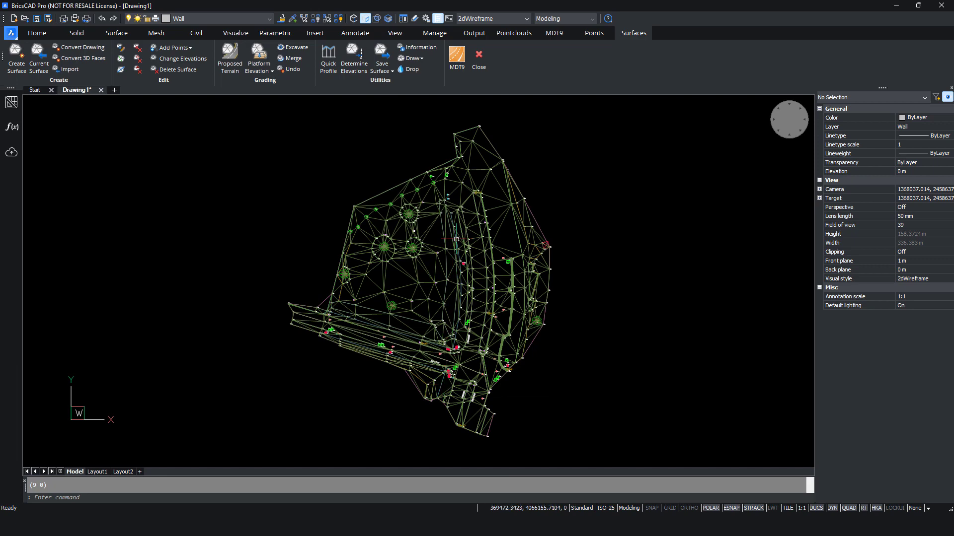
left_click(353, 56)
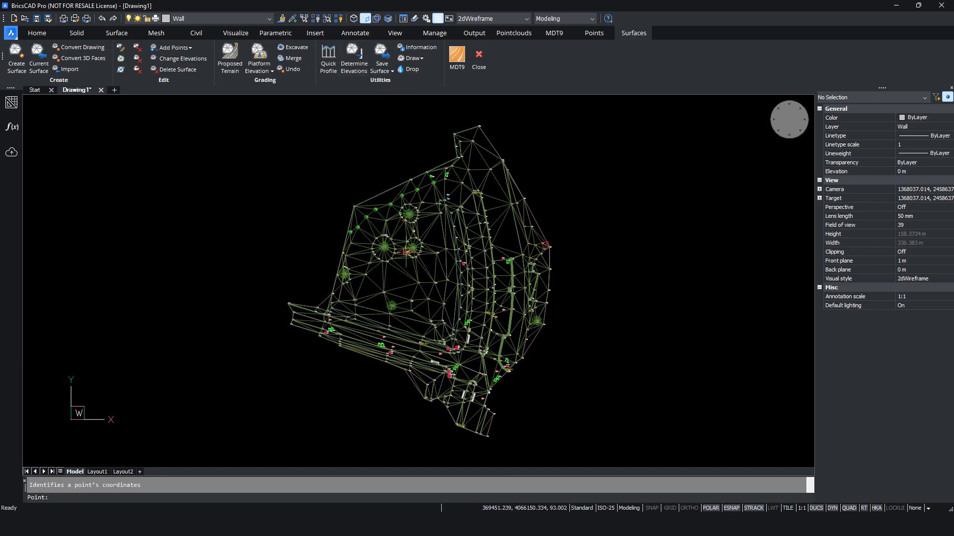
left_click(414, 271)
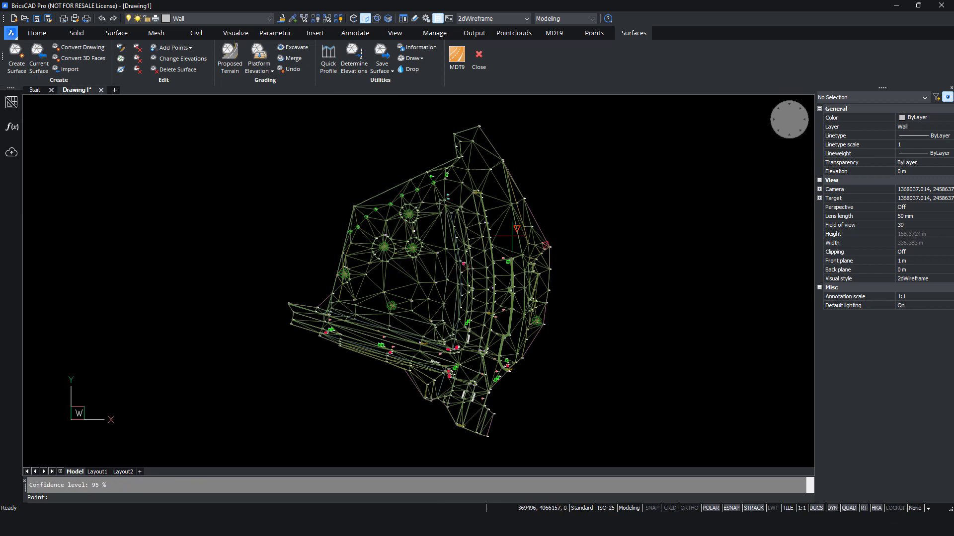
left_click(530, 298)
left_click(563, 297)
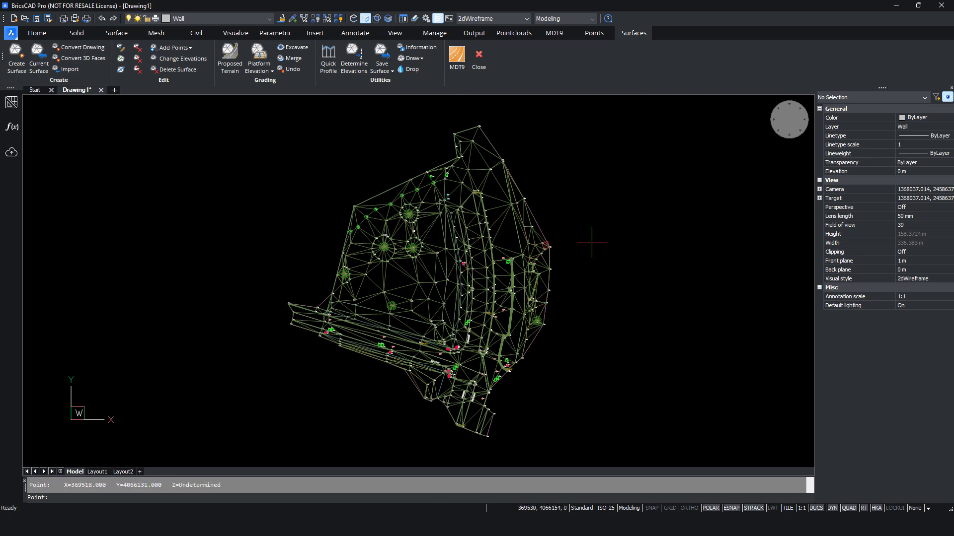
key("Return")
left_click(324, 61)
left_click(307, 267)
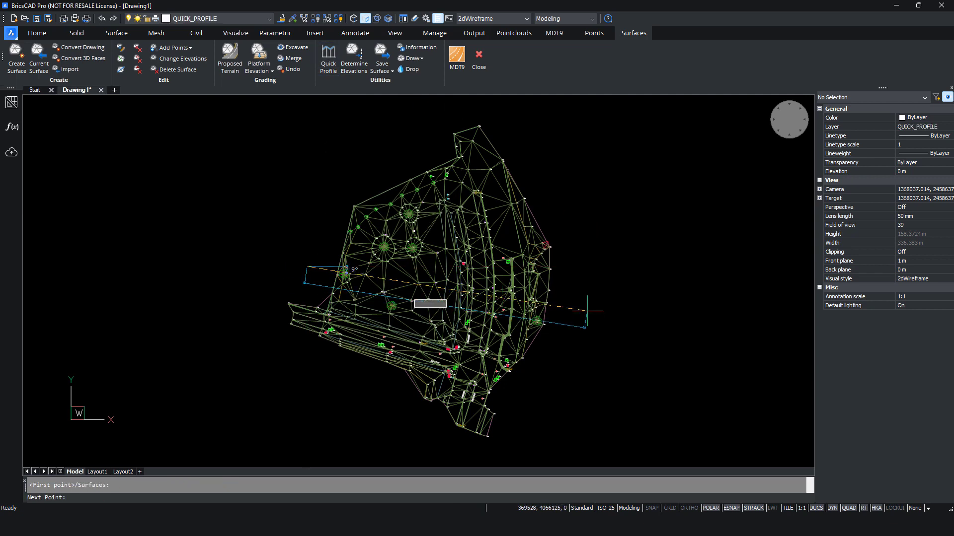
left_click(624, 307)
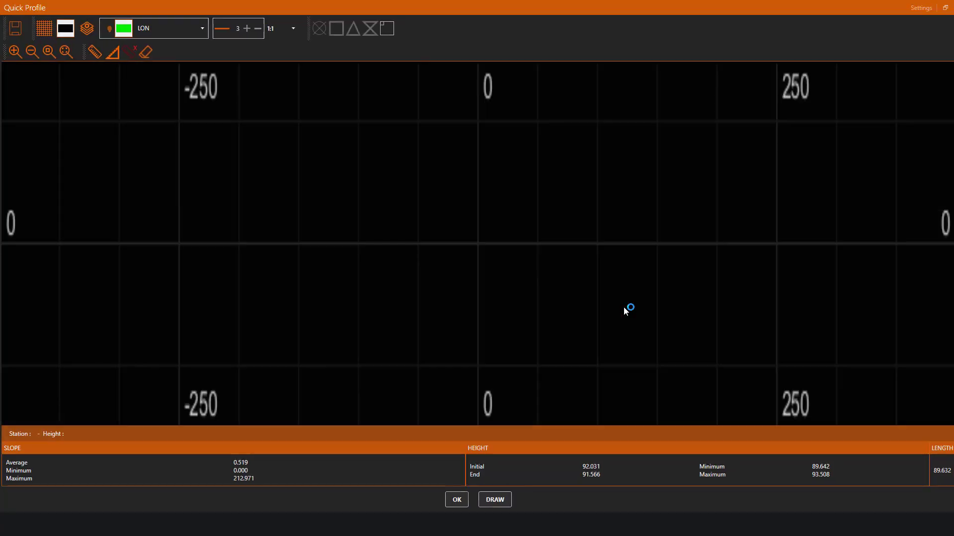
left_click(455, 500)
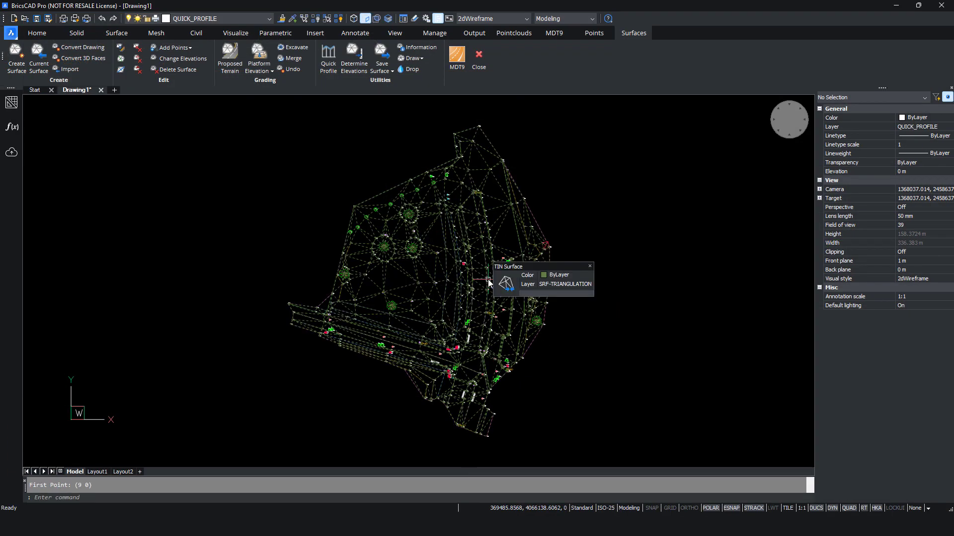
Step: Hide the TIN surface's triangle mesh and colour it by elevation ranges
left_click(488, 282)
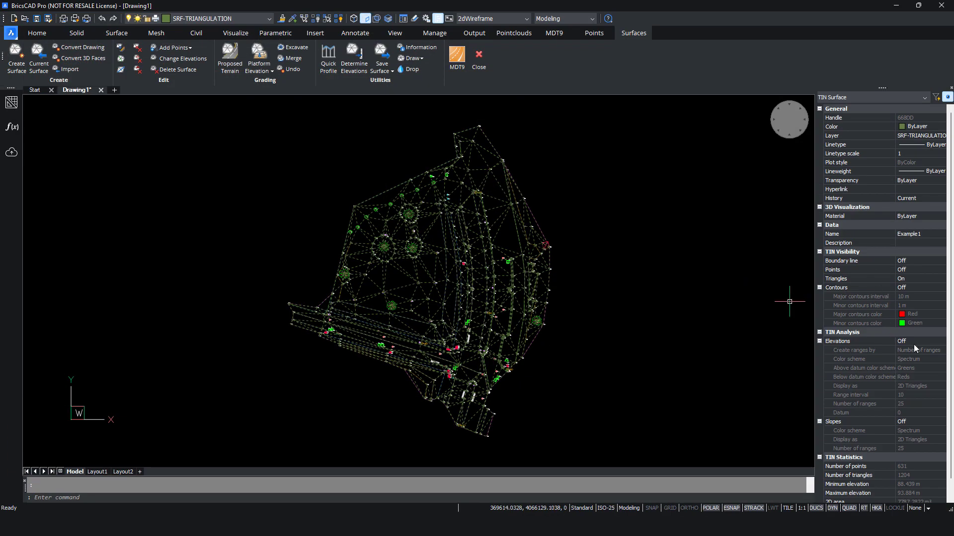
double_click(910, 282)
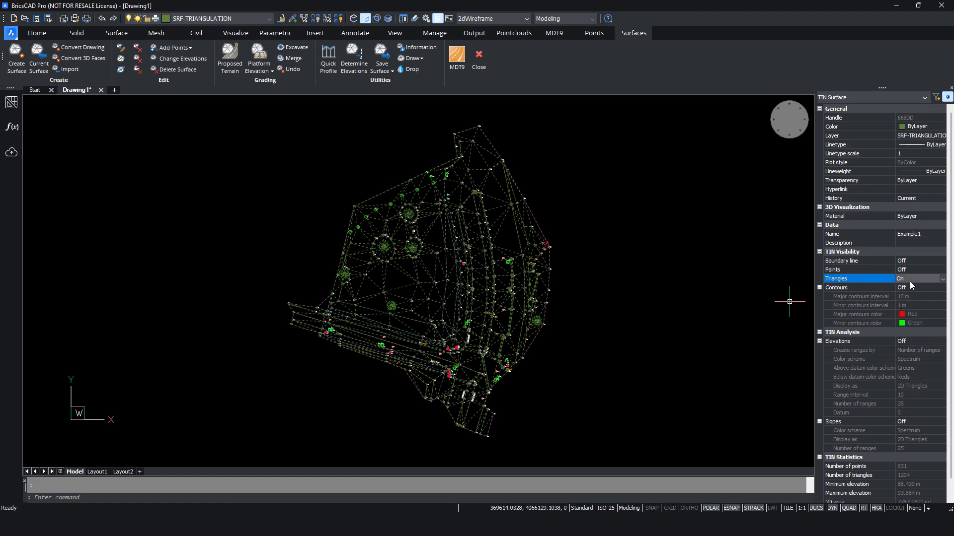
double_click(912, 342)
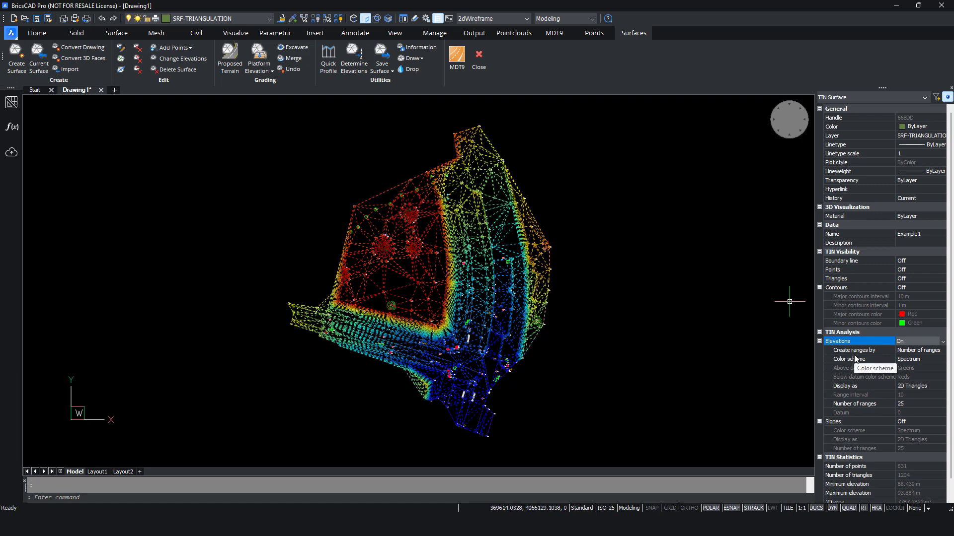
key("Escape")
Step: Switch the visual style to Realistic and reselect the TIN surface
left_click(234, 33)
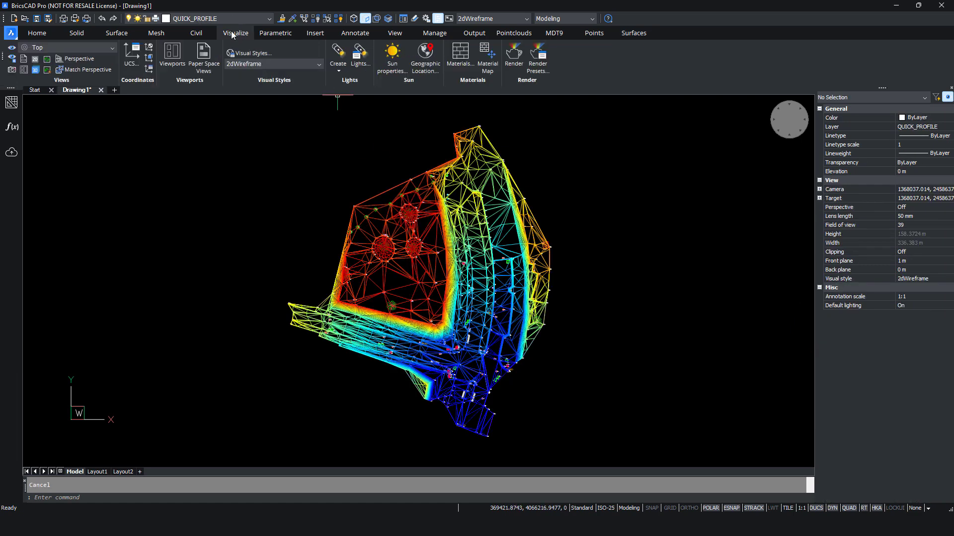
left_click(277, 65)
left_click(243, 137)
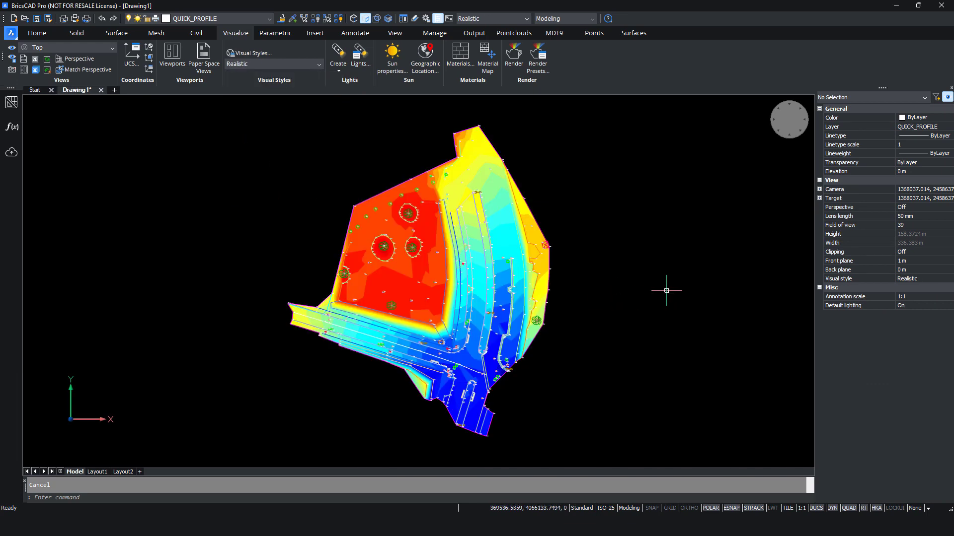
left_click(481, 151)
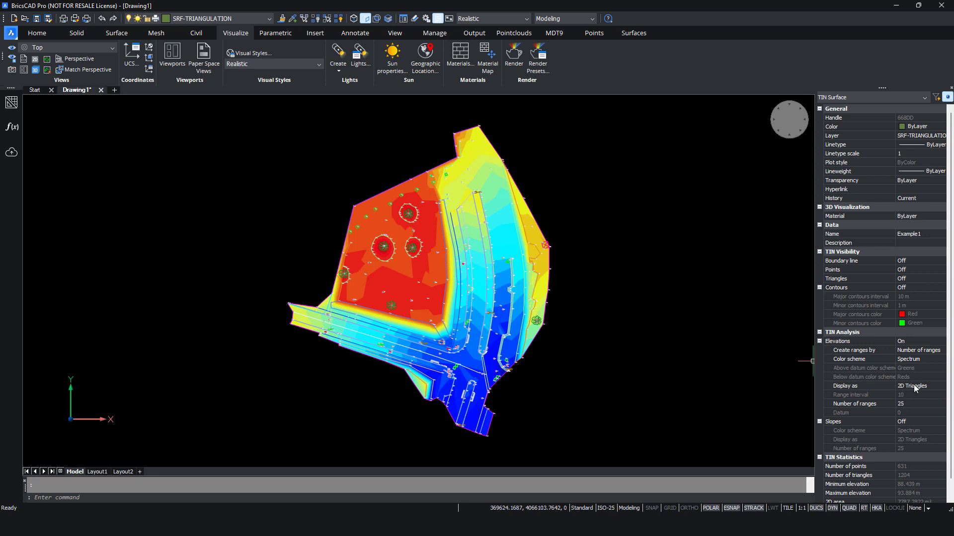
Step: Turn contours on with a 0.2 m minor and 1 m major interval
left_click(920, 287)
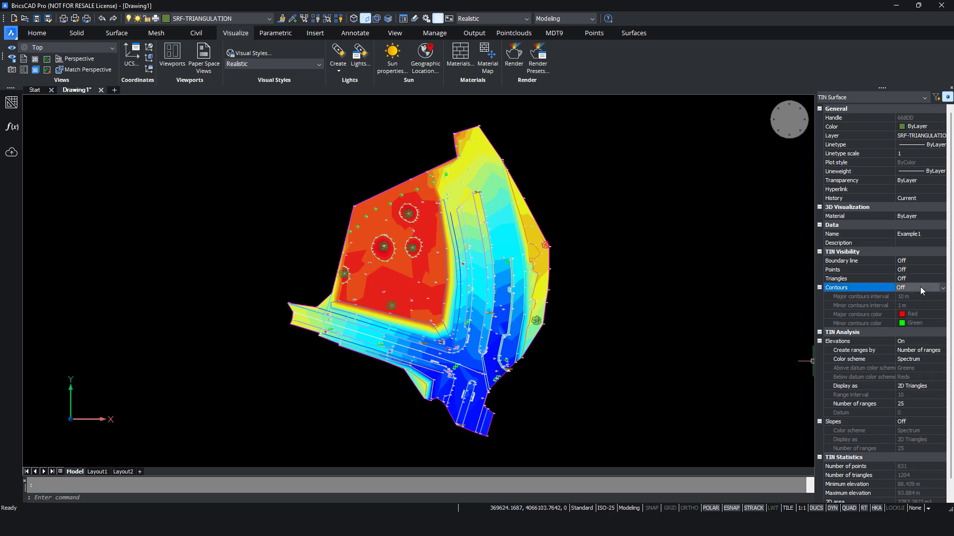
left_click(915, 307)
left_click(921, 306)
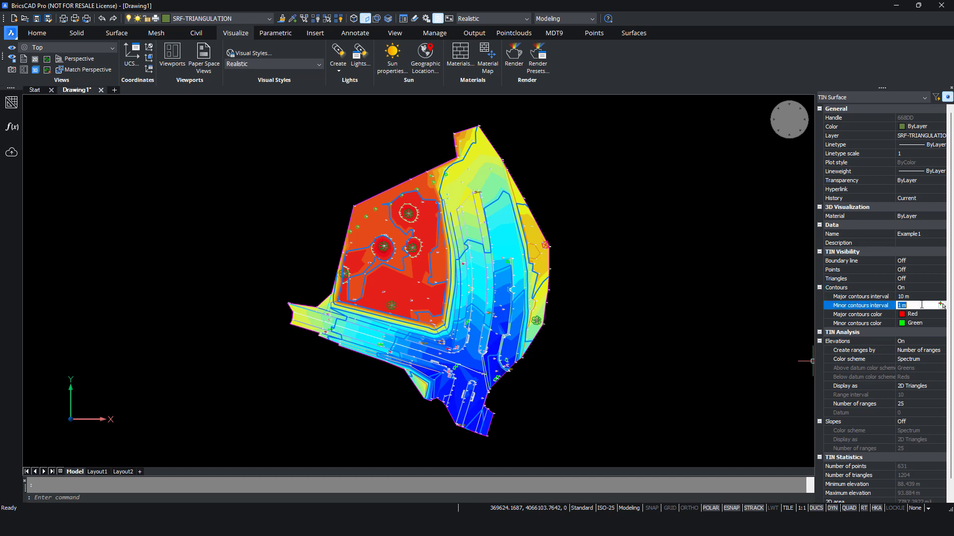
key("Return")
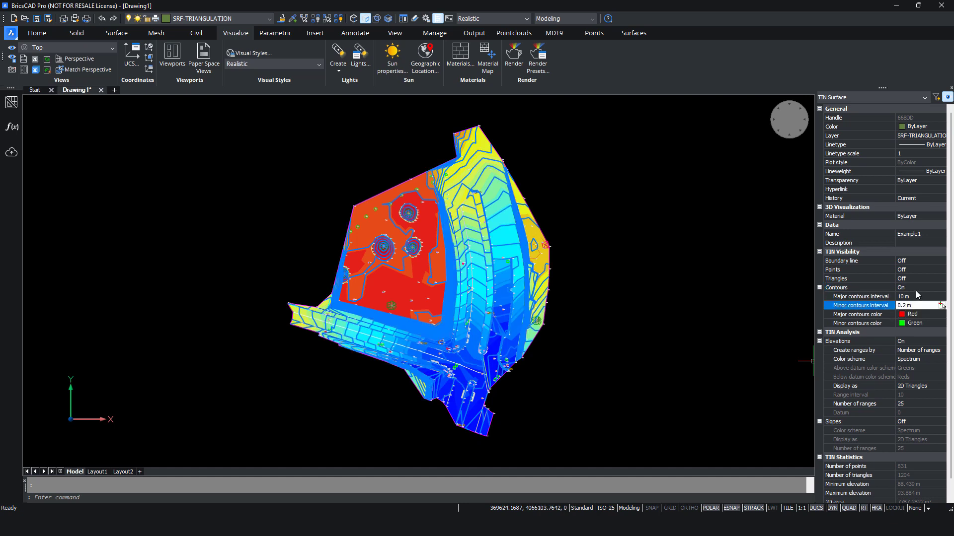
left_click(921, 297)
type("1m")
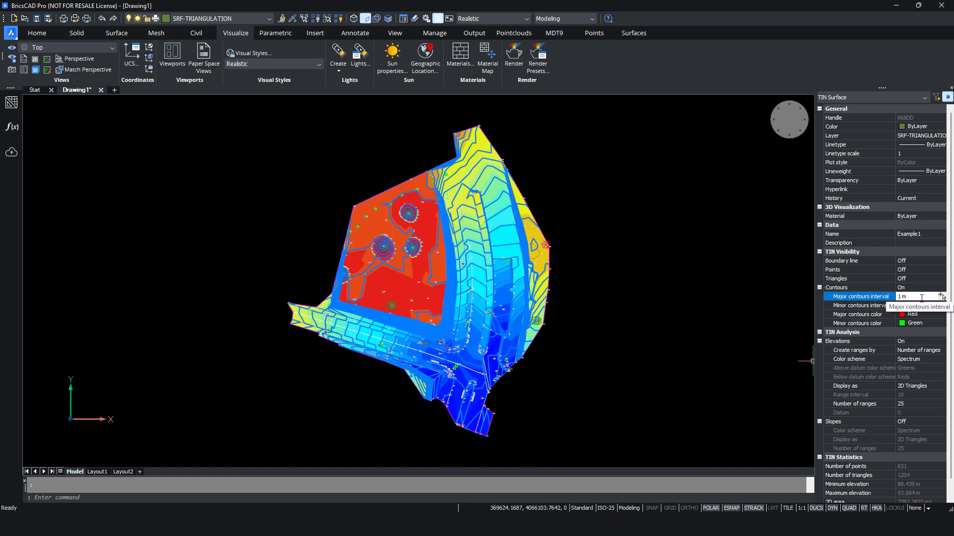
left_click(933, 323)
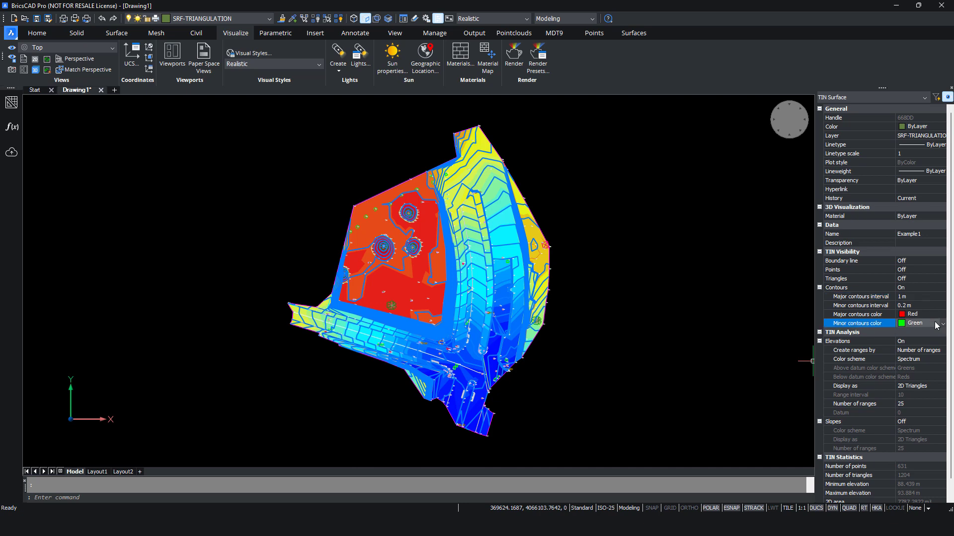
Step: Give the minor contours colour 46 and orbit to review the contoured surface
left_click(942, 324)
left_click(913, 418)
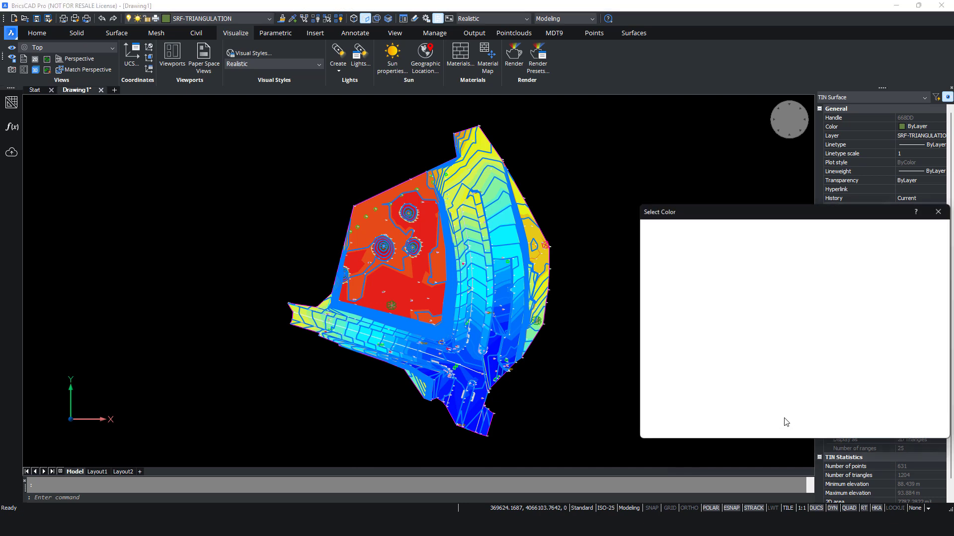
left_click(688, 342)
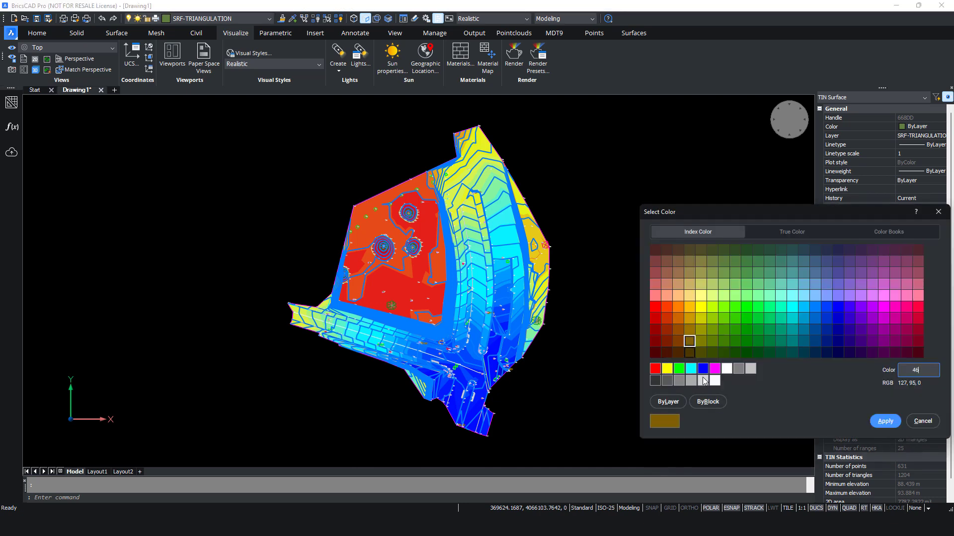
left_click(885, 421)
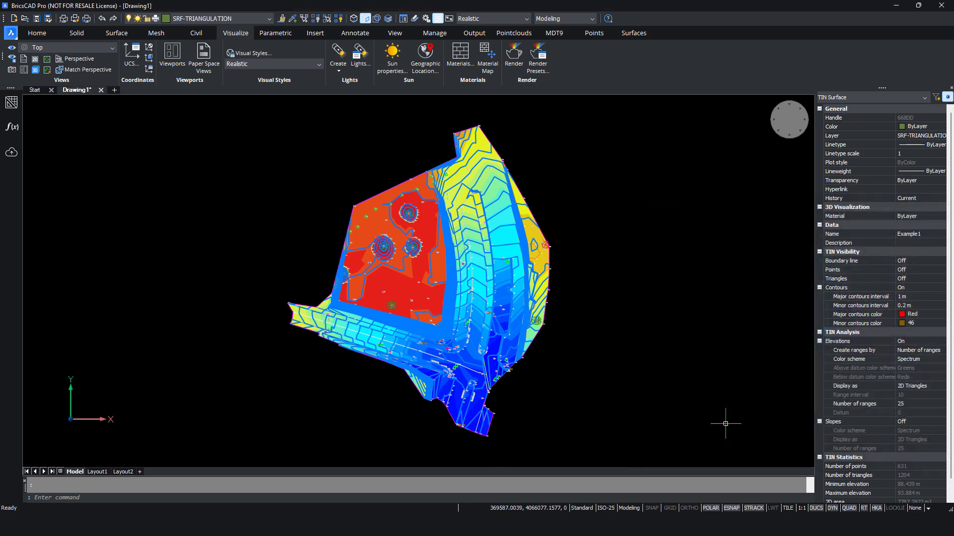
key("Escape")
scroll(561, 316, "up", 5)
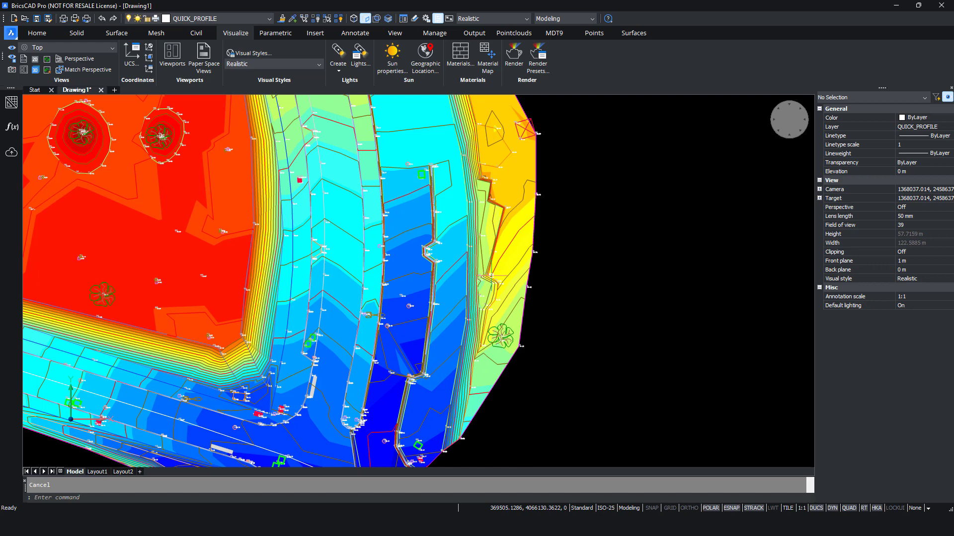
scroll(455, 191, "down", 5)
middle_click_drag(455, 191, 583, 42, "shift")
left_click(554, 33)
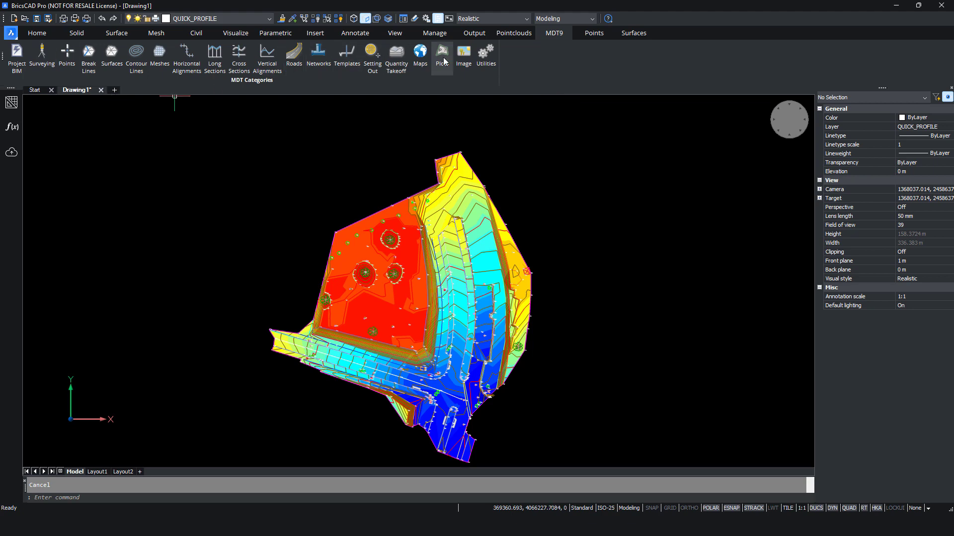
Step: Choose the SPAIN: PNOA WMTS map service and set Spain as the search area
left_click(463, 56)
scroll(417, 245, "down", 5)
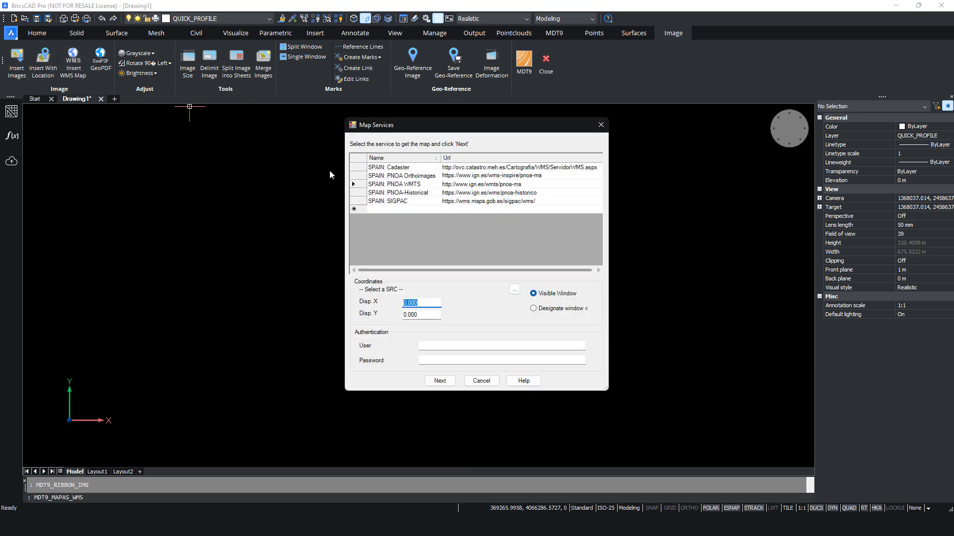
left_click(358, 185)
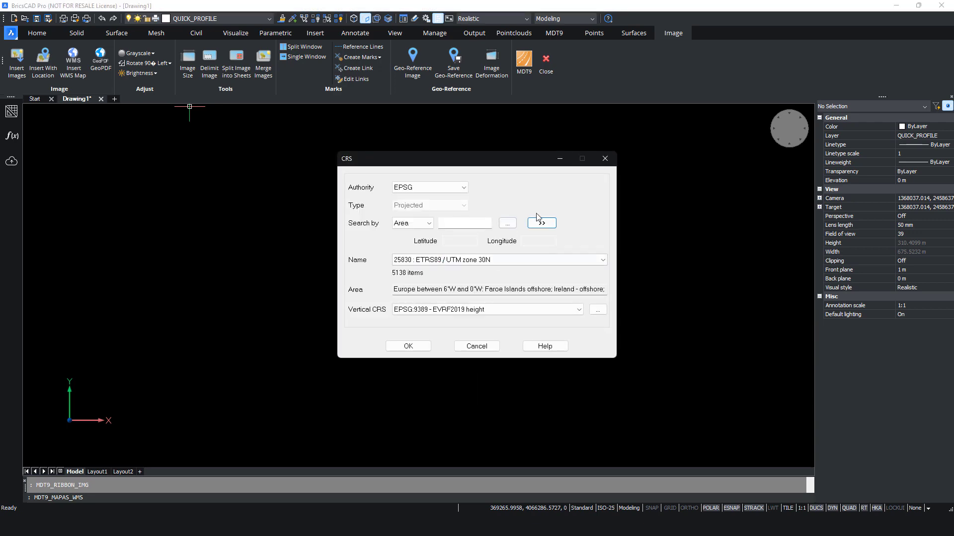
left_click(508, 224)
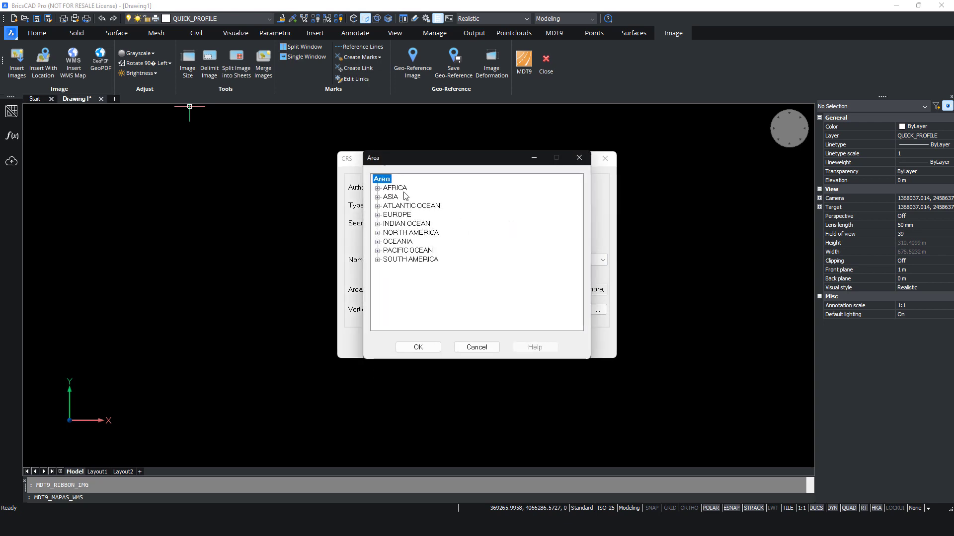
left_click(377, 215)
scroll(410, 256, "down", 11)
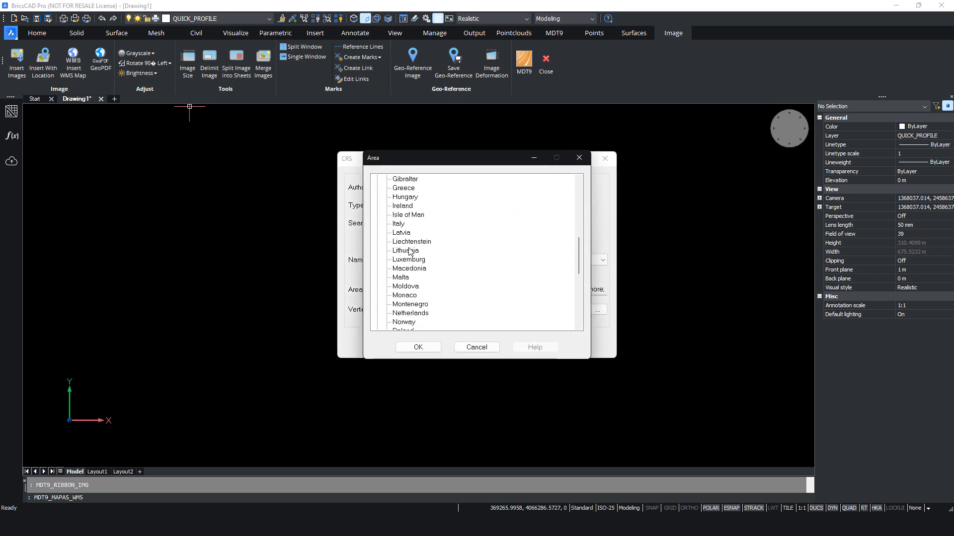
scroll(410, 259, "down", 1)
left_click(400, 313)
left_click(419, 348)
Step: Use ETRS89 / UTM zone 30N, tick OI.OrthoimageCoverage and download the orthoimage
left_click(540, 223)
left_click(481, 260)
left_click(515, 259)
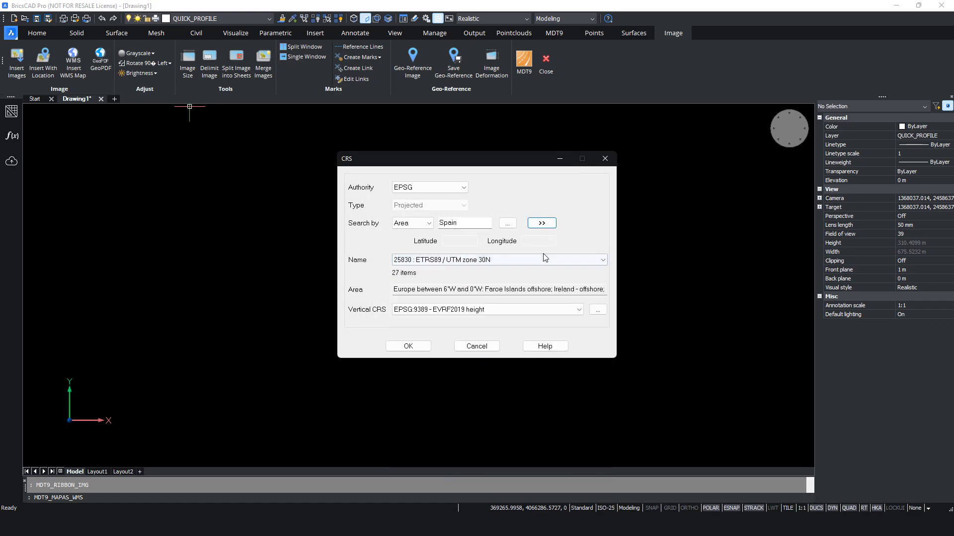
left_click(407, 347)
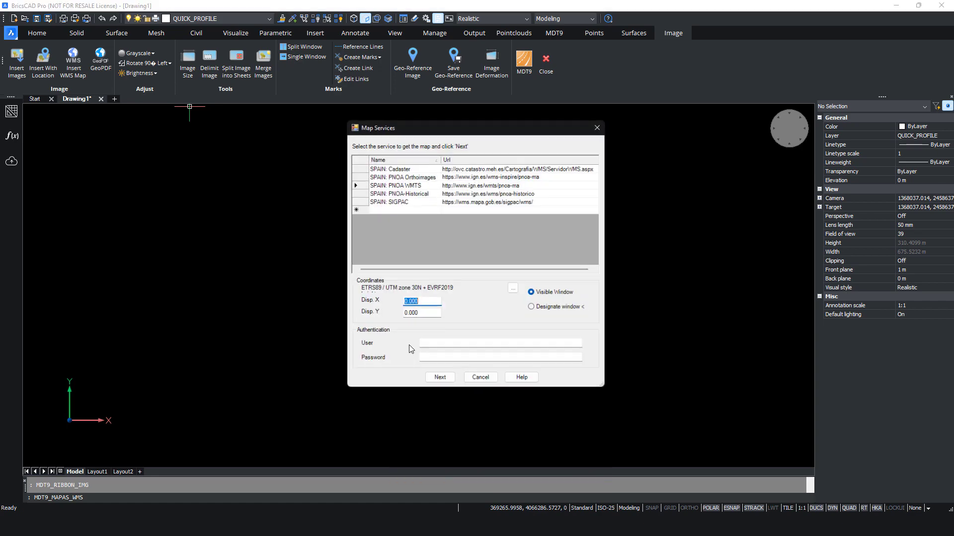
left_click(442, 381)
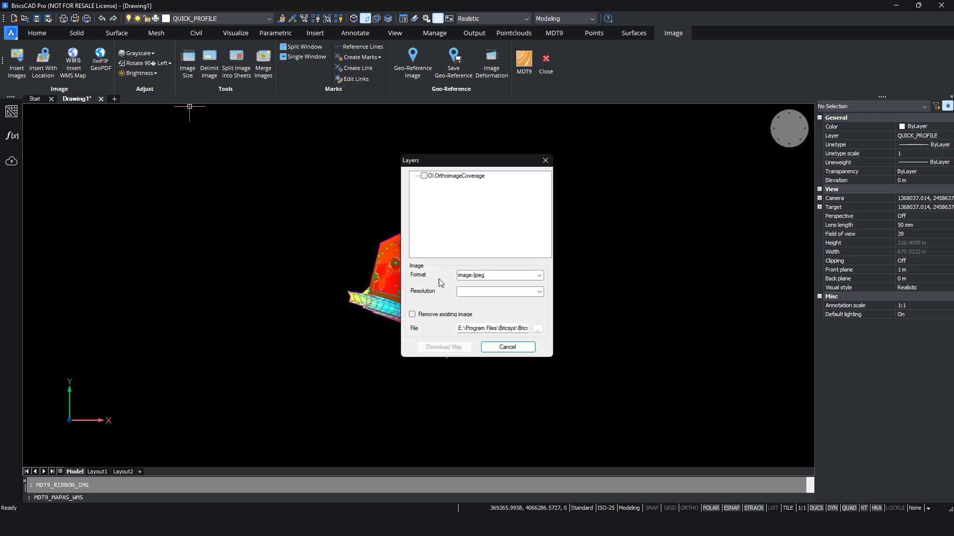
left_click(423, 176)
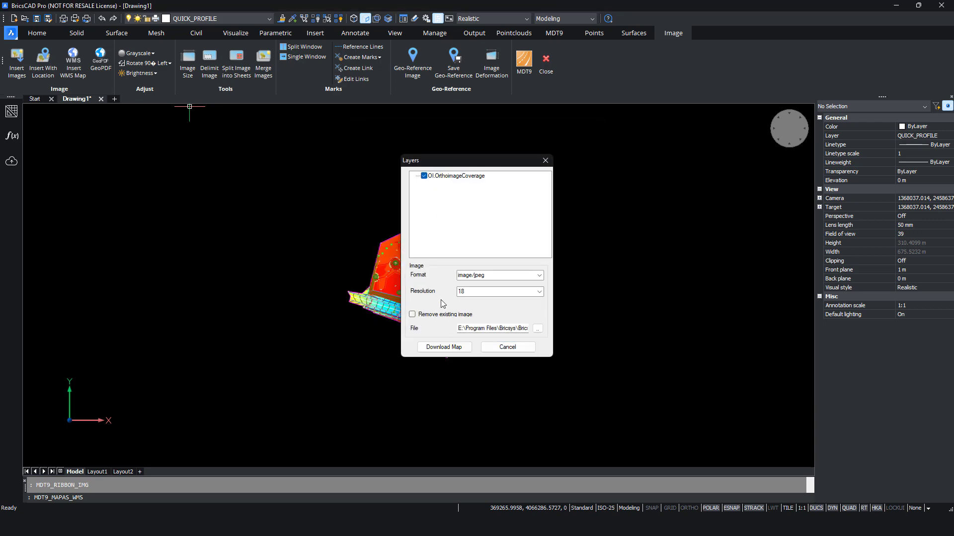
left_click(445, 348)
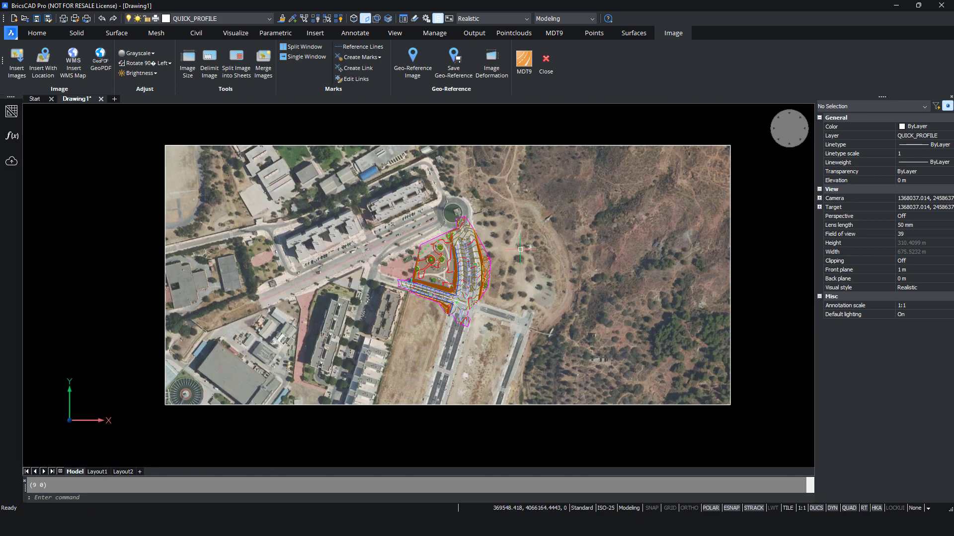
Step: Drape the aerial orthoimage onto the TIN surface and hide the standalone image
scroll(520, 250, "down", 2)
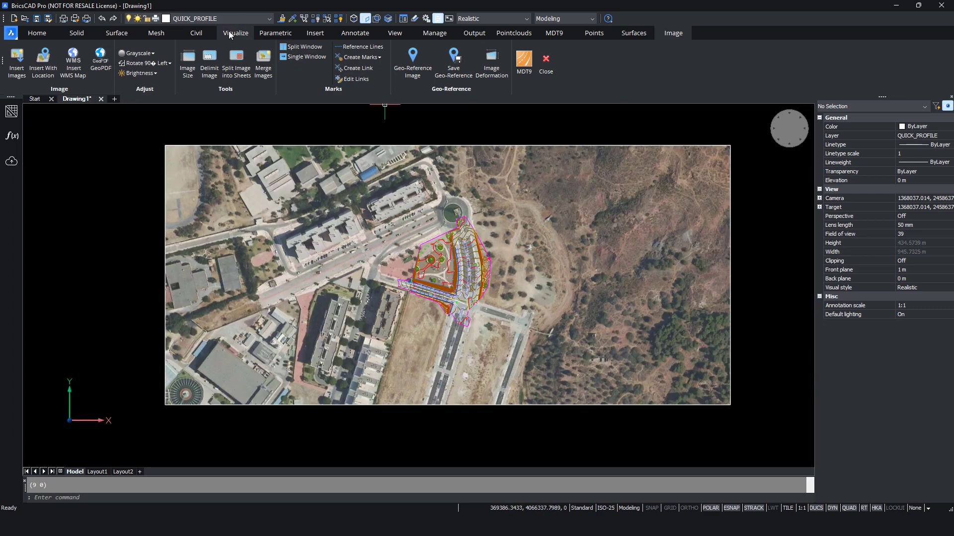
left_click(205, 34)
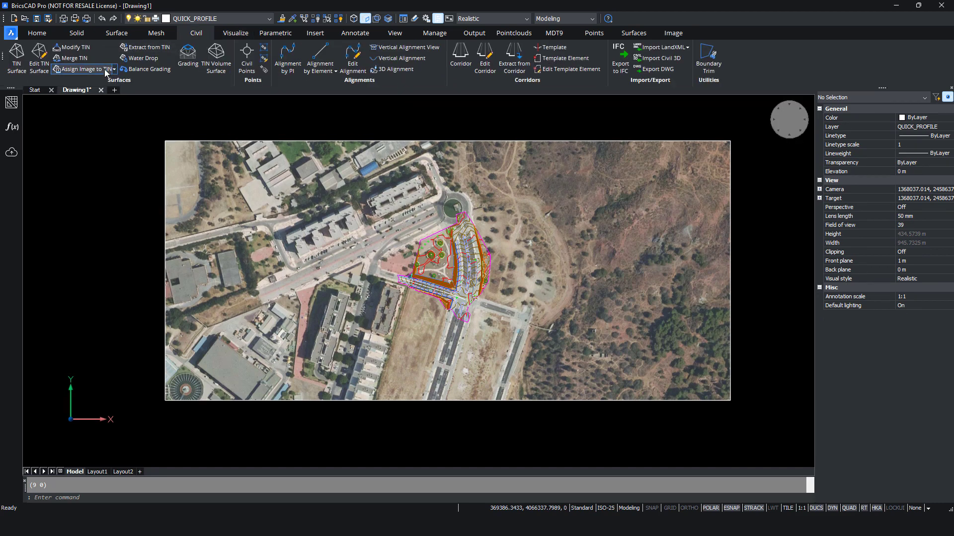
left_click(82, 69)
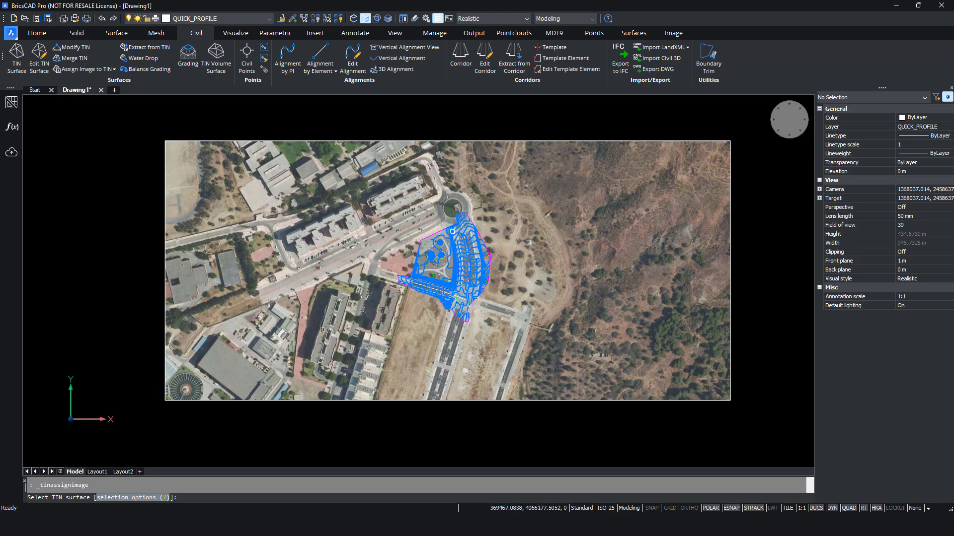
left_click(460, 245)
left_click(514, 143)
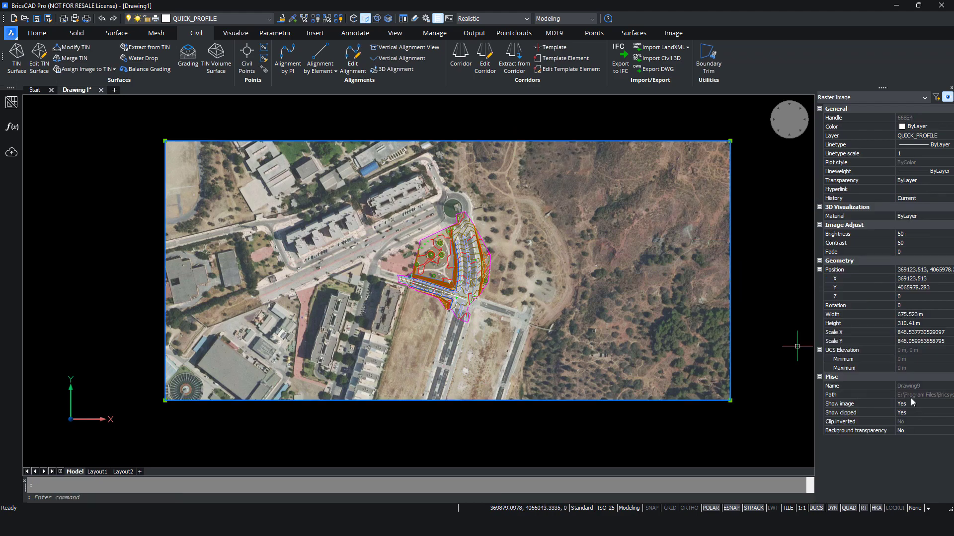
left_click(919, 405)
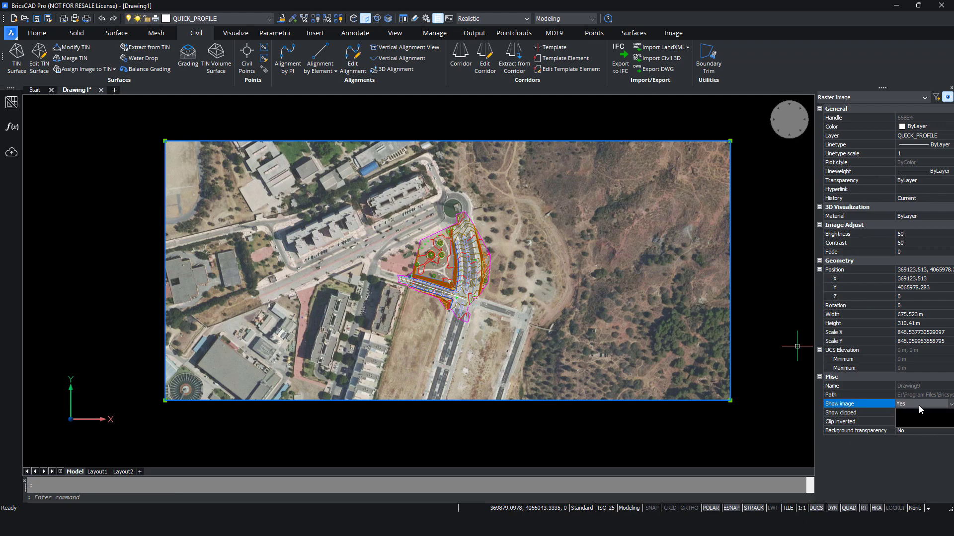
left_click(915, 416)
key("Escape")
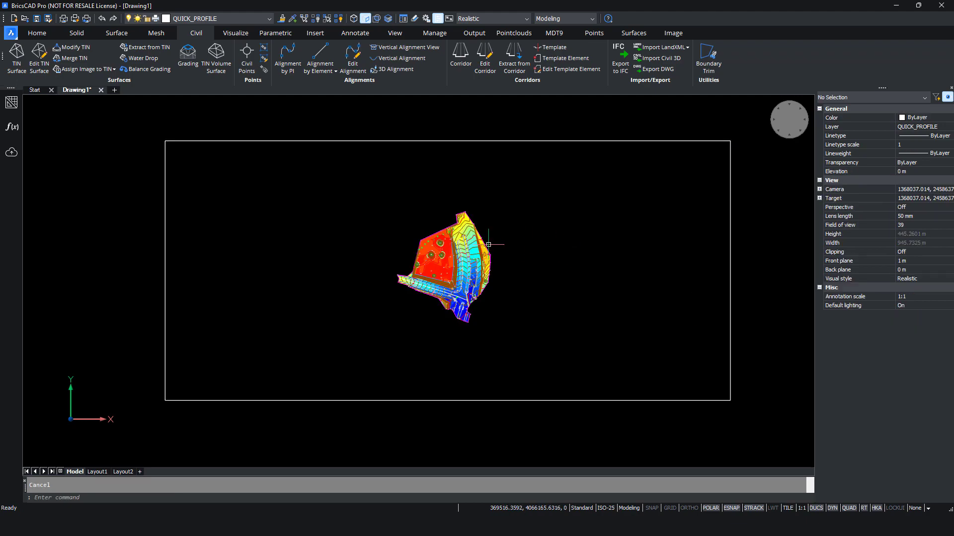
Step: Select the Fence and Kerbstone 3D polylines to inspect them
scroll(476, 248, "up", 6)
left_click(381, 169)
left_click(437, 172)
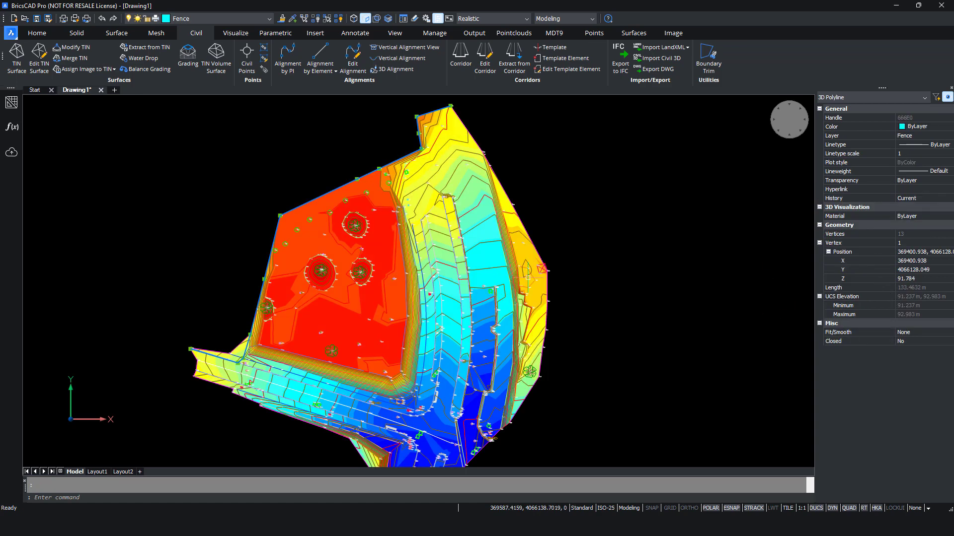
key("Escape")
left_click(452, 204)
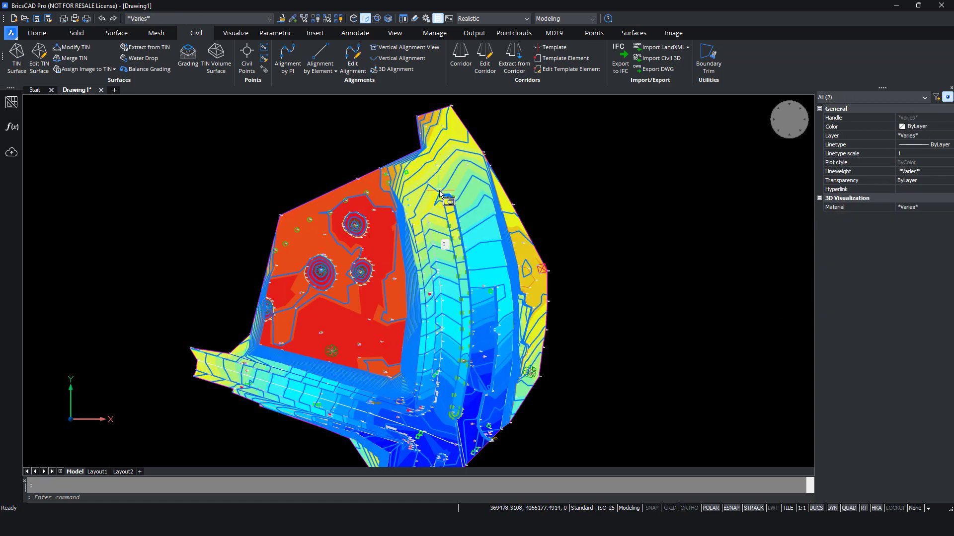
key("Escape")
Step: Select the TIN, collapse its elevation analysis and set Triangles to On
left_click(473, 194)
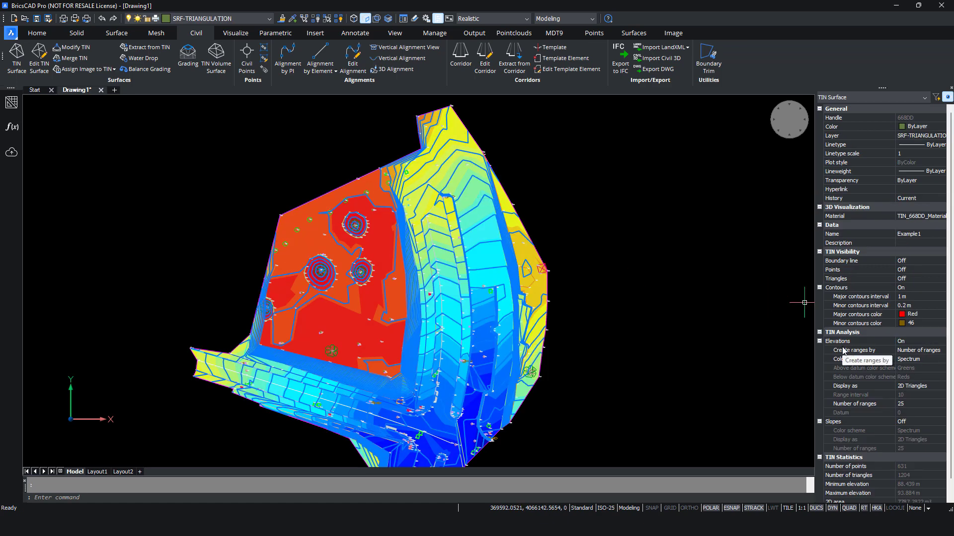
left_click(820, 342)
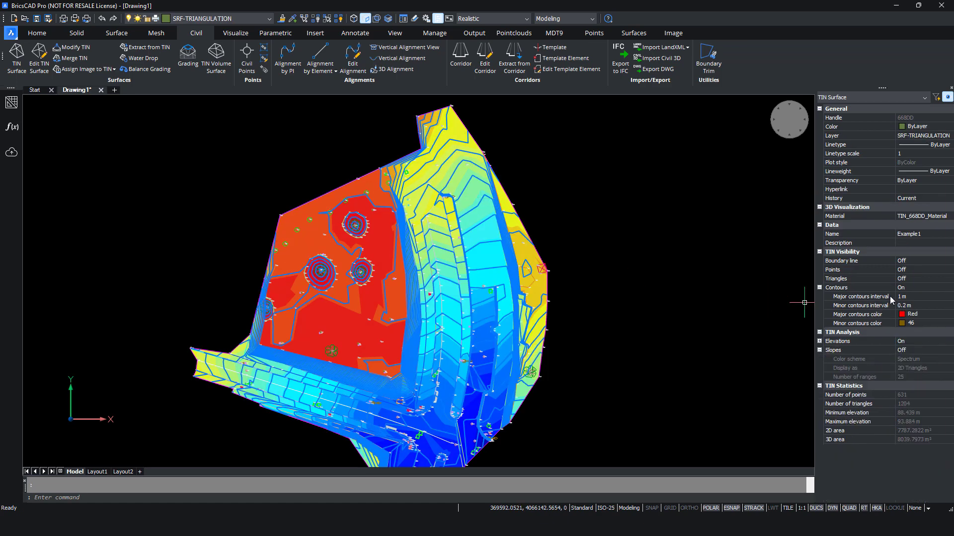
left_click(913, 279)
left_click(911, 293)
left_click(917, 340)
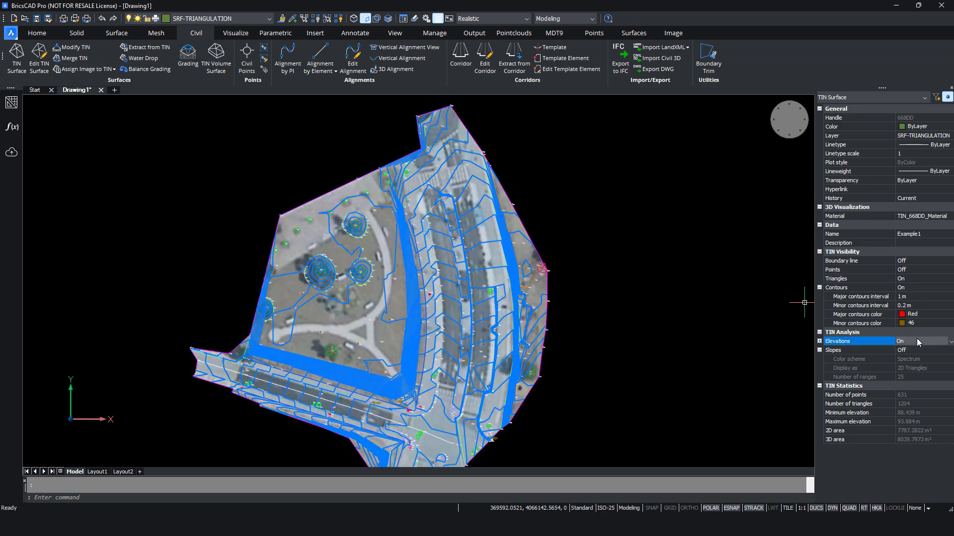
key("Escape")
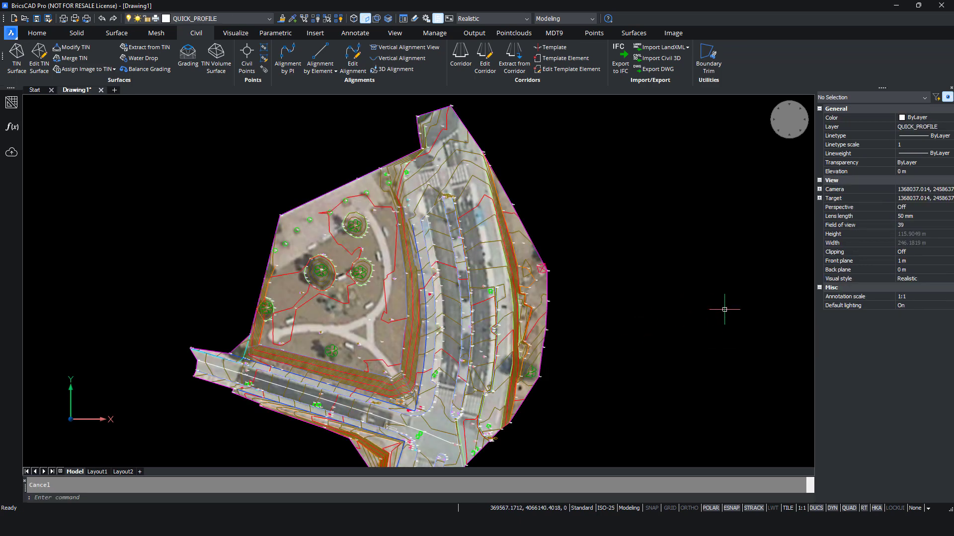
left_click(235, 33)
left_click(100, 47)
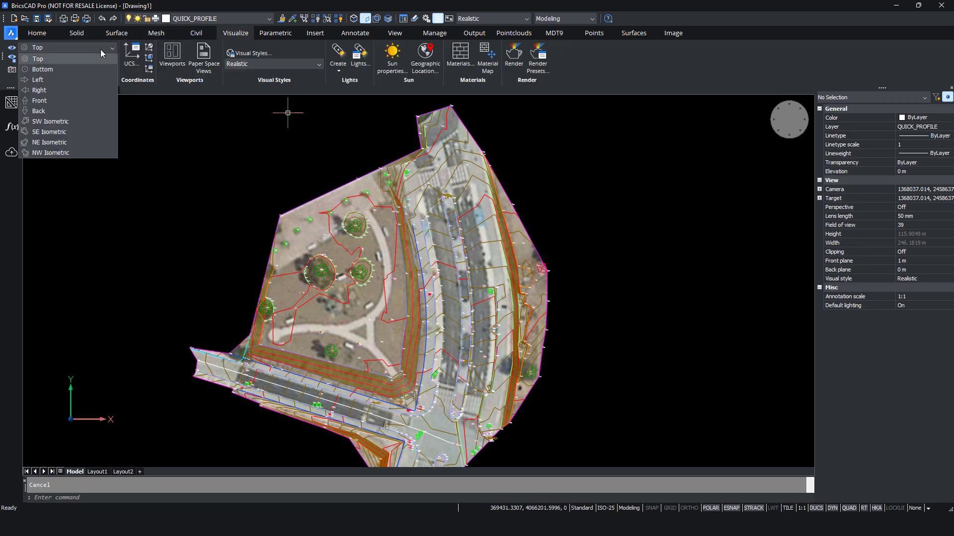
left_click(55, 132)
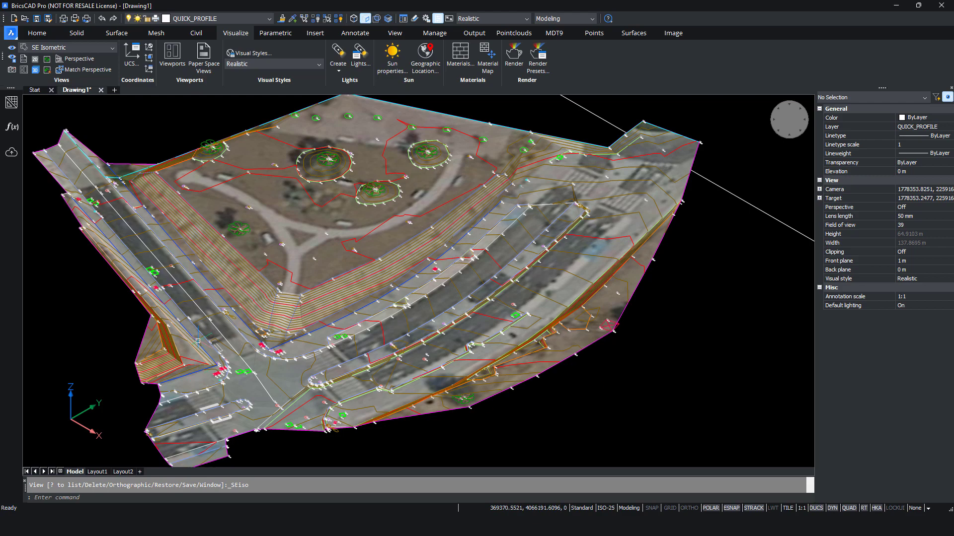
left_click(70, 48)
left_click(45, 58)
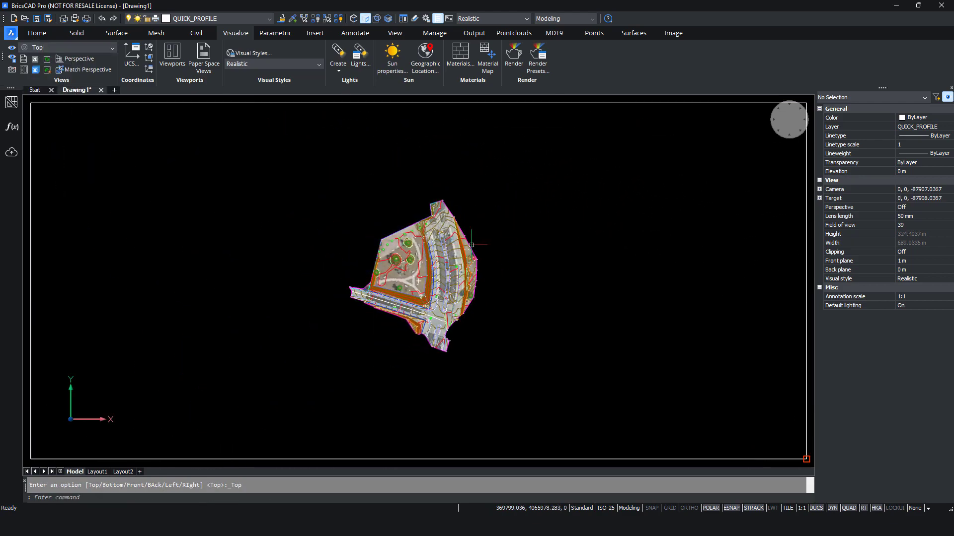
Step: Set the TIN surface's Triangles to Off
left_click(466, 244)
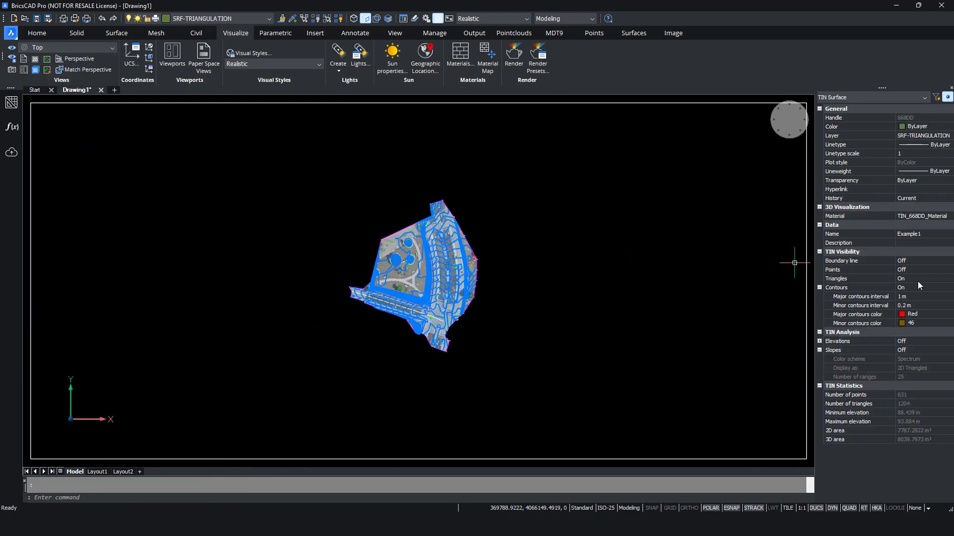
left_click(919, 279)
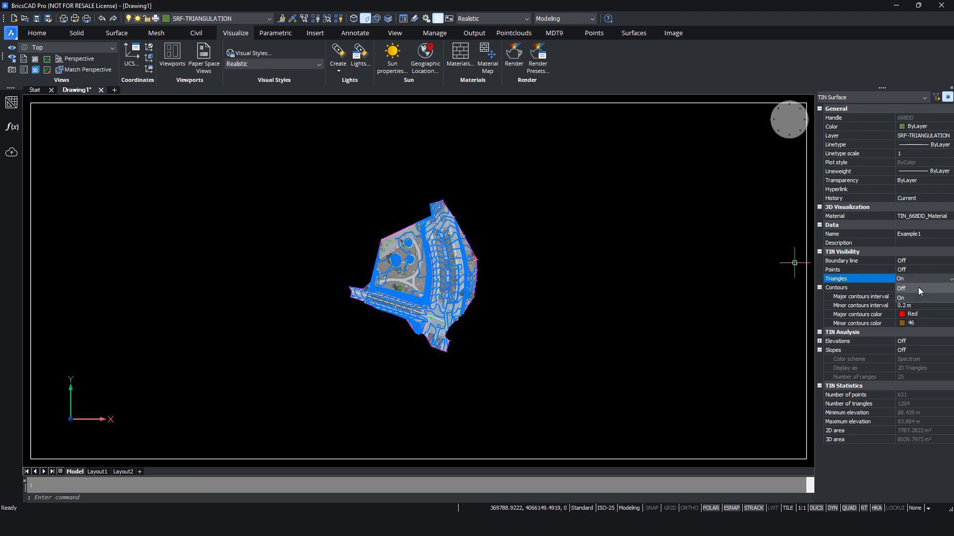
left_click(918, 287)
scroll(503, 263, "up", 3)
key("Escape")
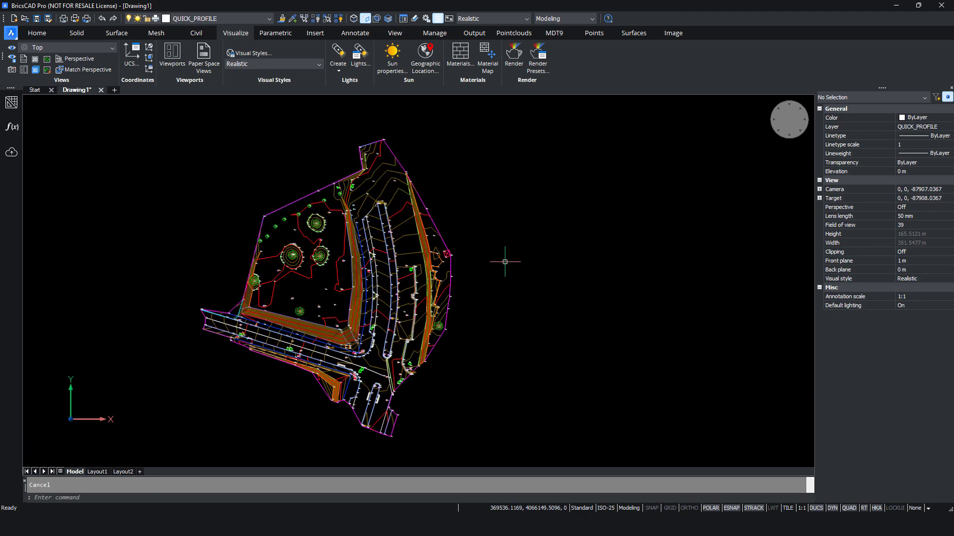
Step: Reselect the TIN surface and set its Contours to Off
left_click(433, 242)
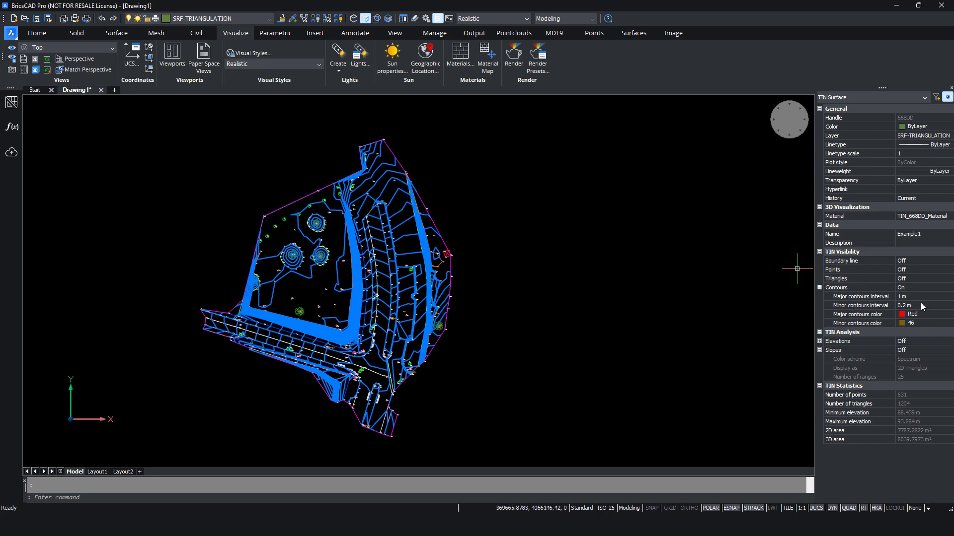
left_click(916, 286)
left_click(914, 286)
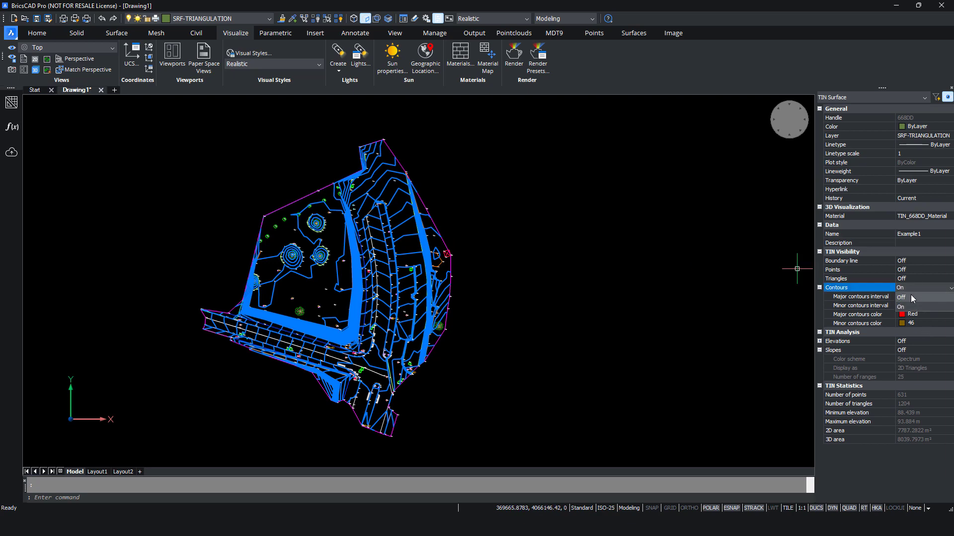
left_click(910, 297)
scroll(611, 283, "up", 3)
scroll(704, 314, "up", 2)
scroll(704, 314, "down", 2)
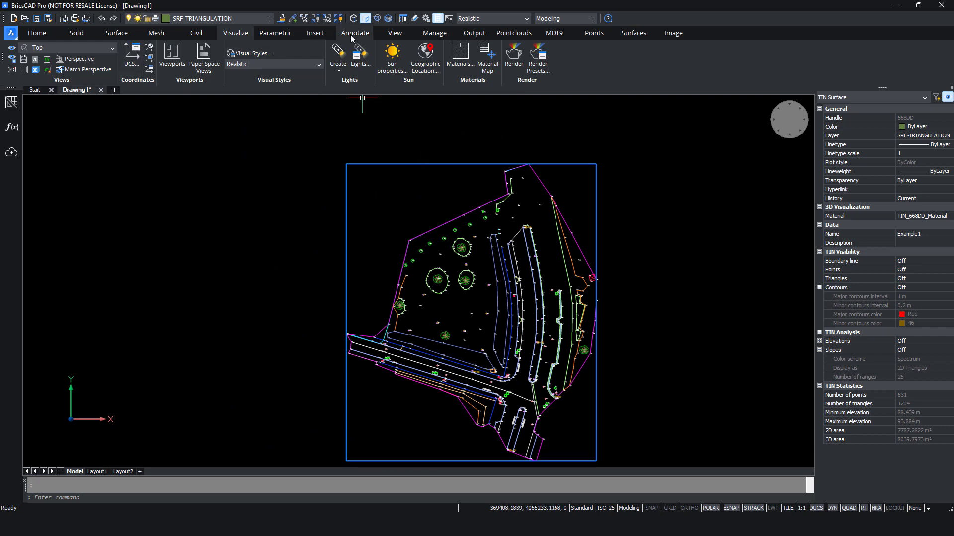
left_click(194, 39)
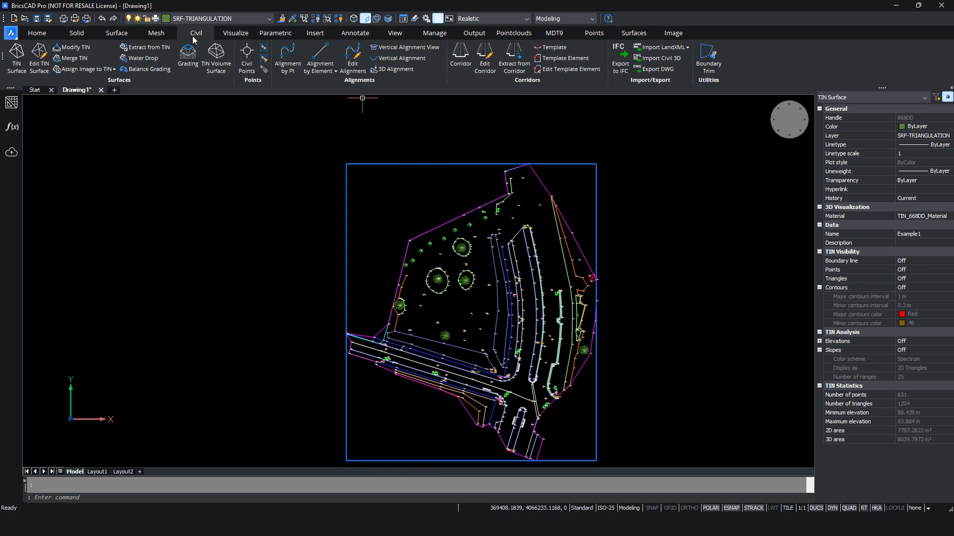
Step: Draw a PI-point alignment from the site's bottom up the road with object snaps off
left_click(288, 60)
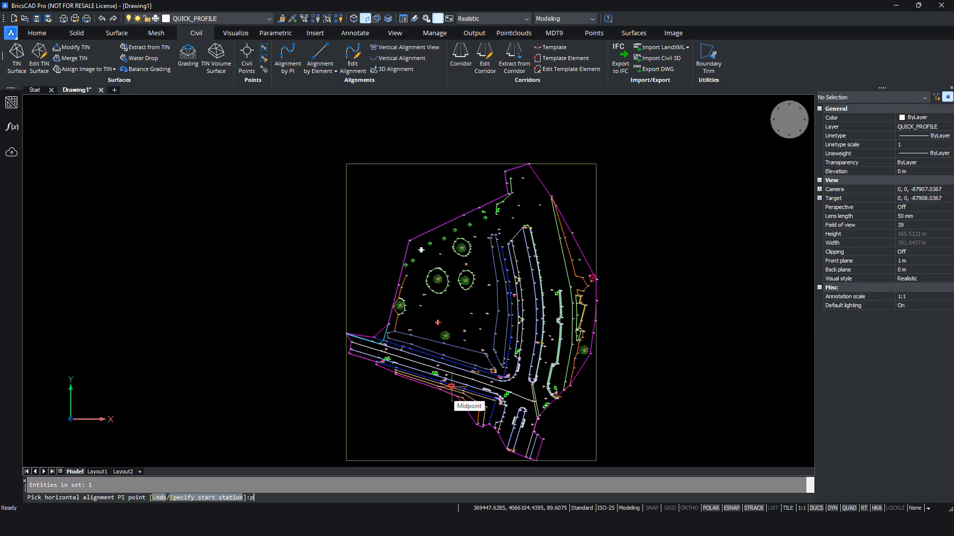
type("p")
key("Return")
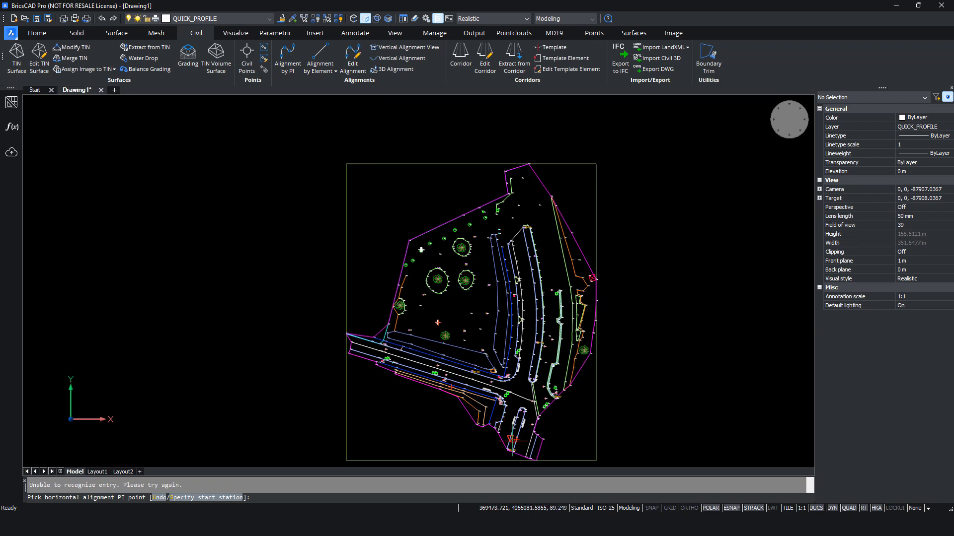
key("F3")
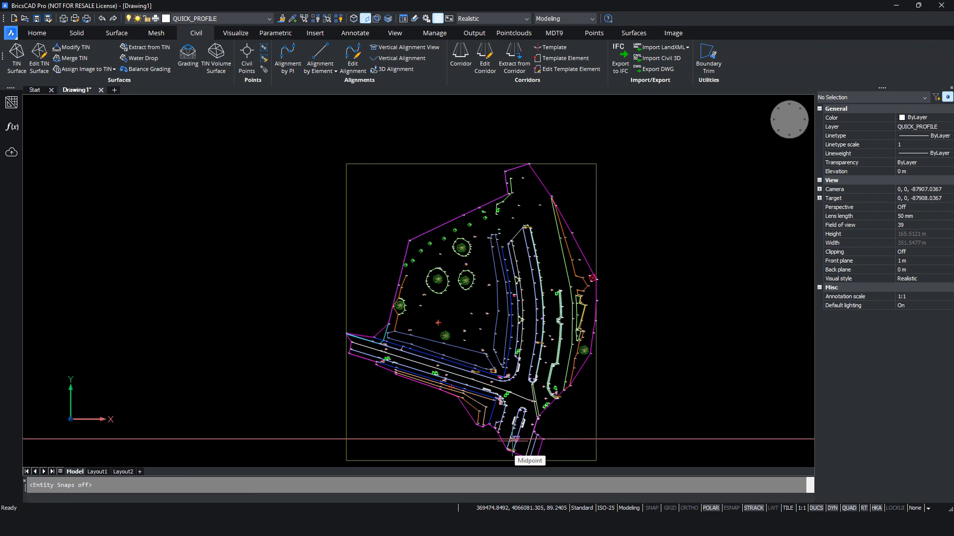
left_click(514, 439)
left_click(539, 307)
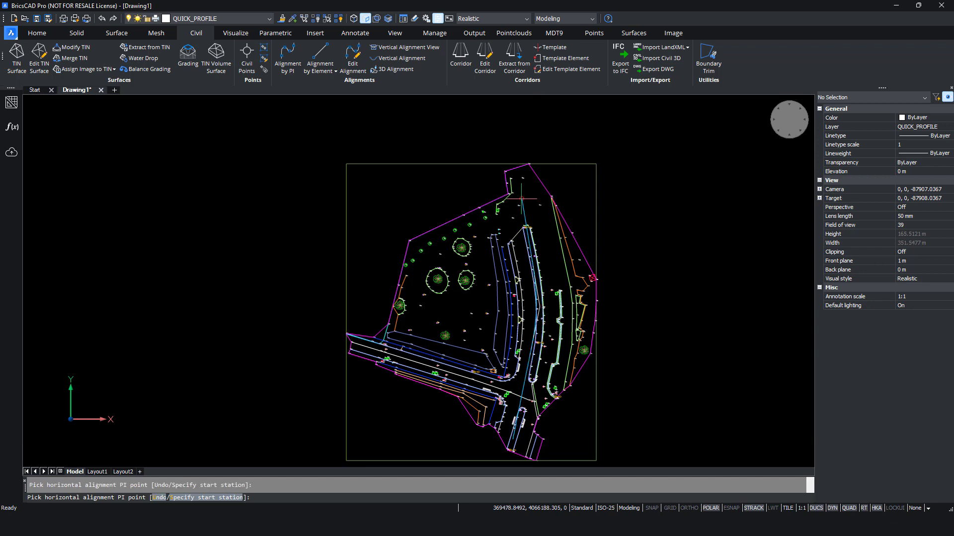
key("Return")
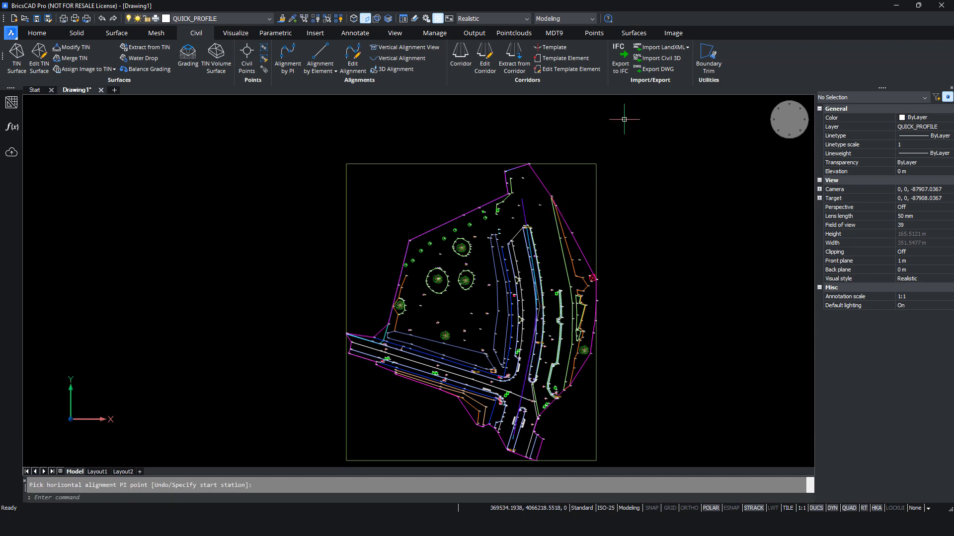
Step: List the horizontal alignment's elements by interval, reviewing its 108.481 m length
left_click(562, 31)
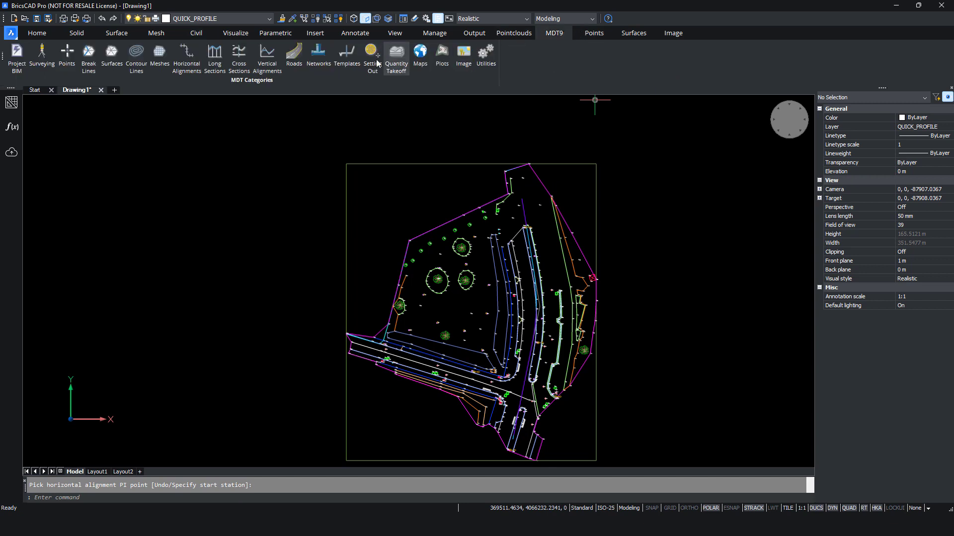
left_click(191, 58)
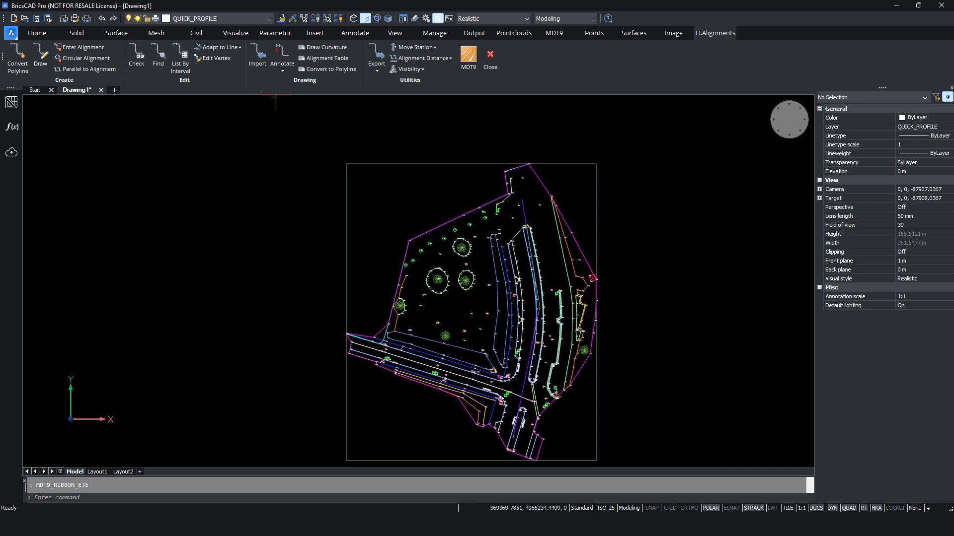
left_click(525, 210)
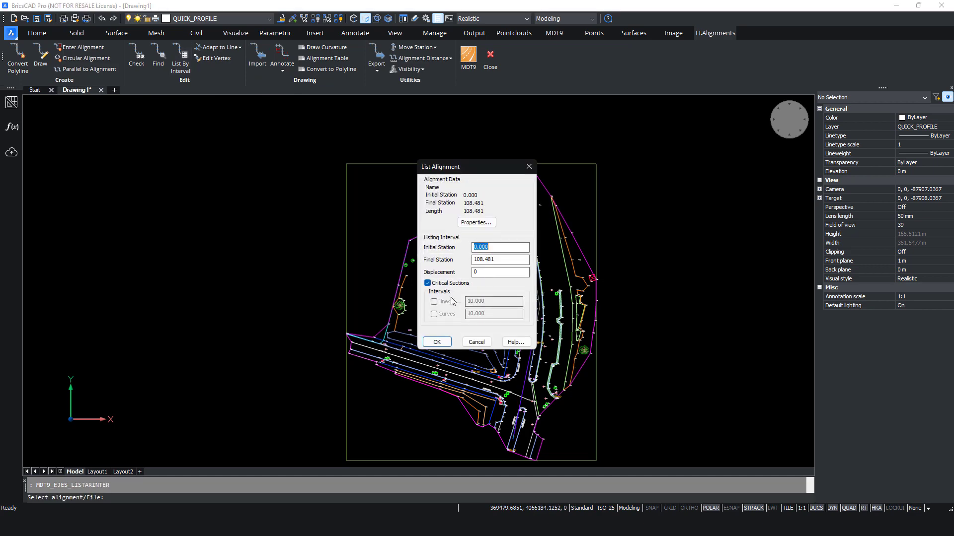
left_click(436, 342)
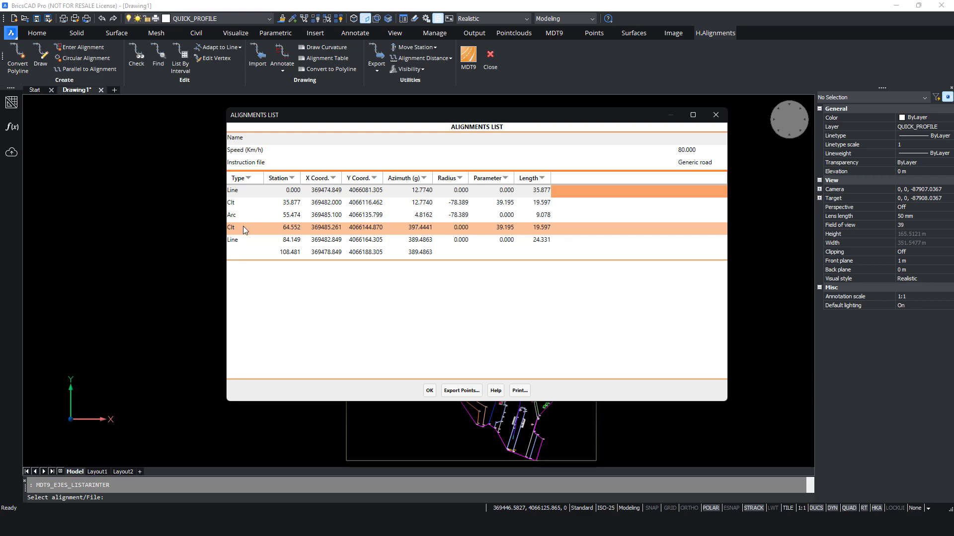
left_click(429, 391)
Step: Annotate the new alignment with station marks and element data at annotation scale 500
left_click(283, 67)
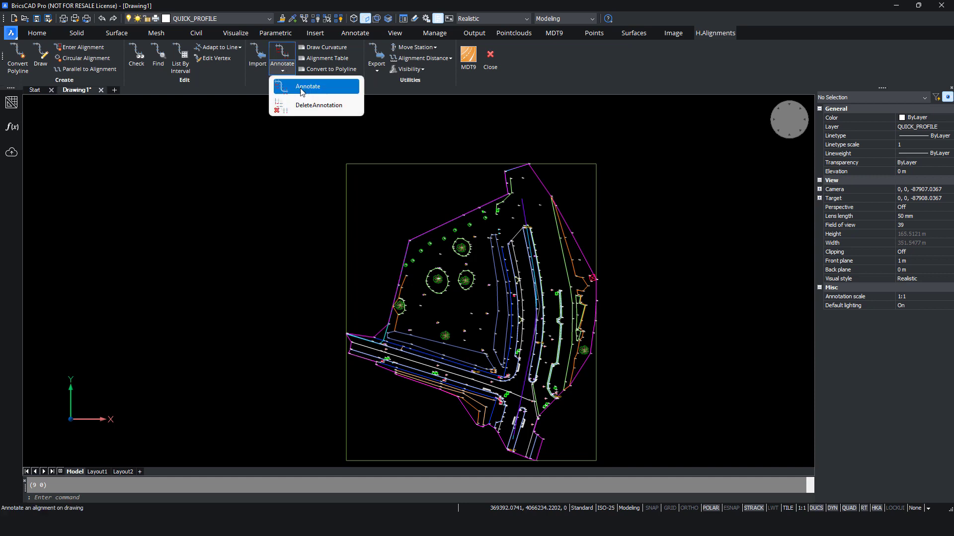
left_click(298, 85)
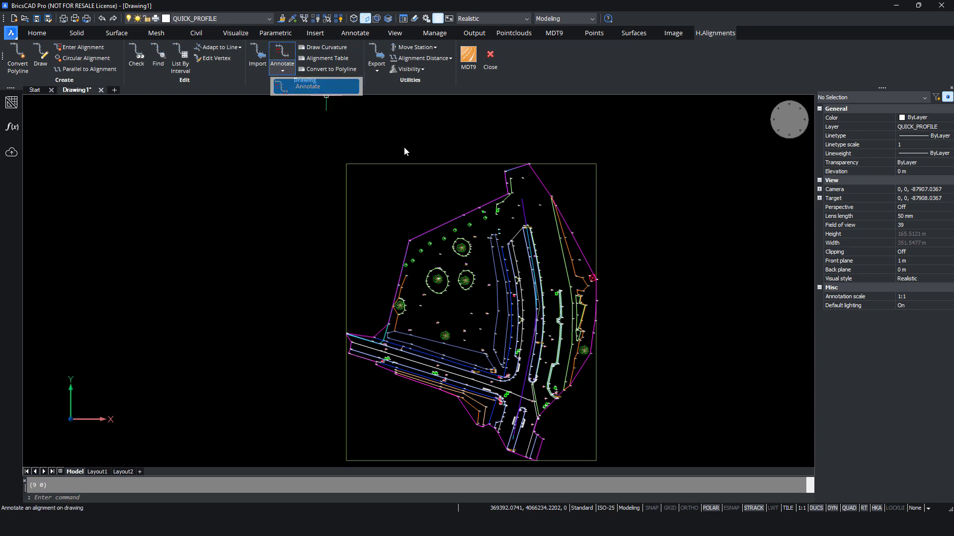
left_click(524, 214)
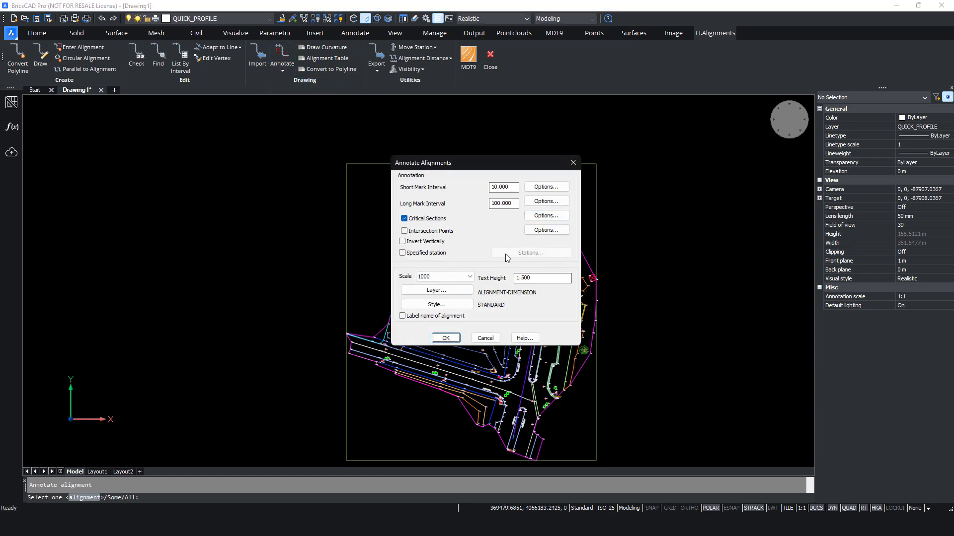
left_click(447, 277)
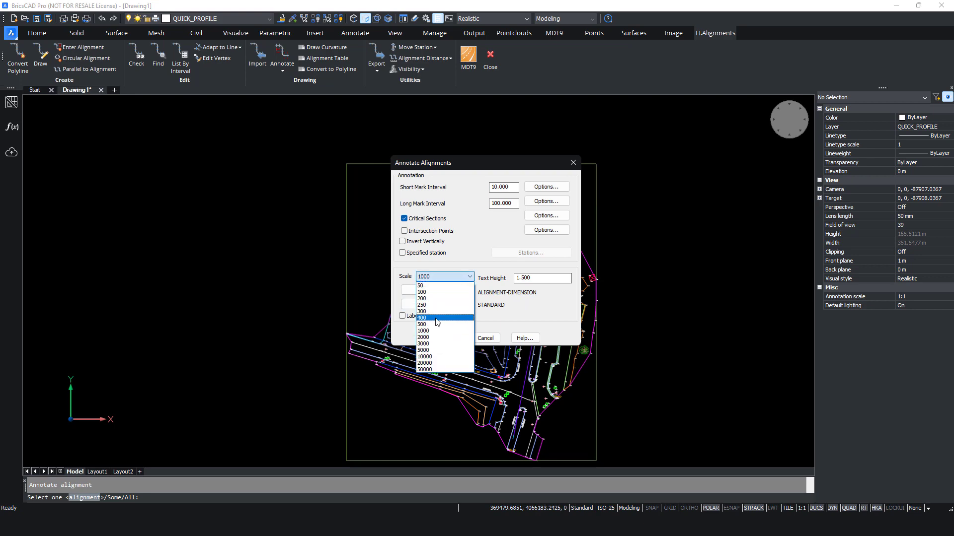
left_click(435, 327)
left_click(453, 338)
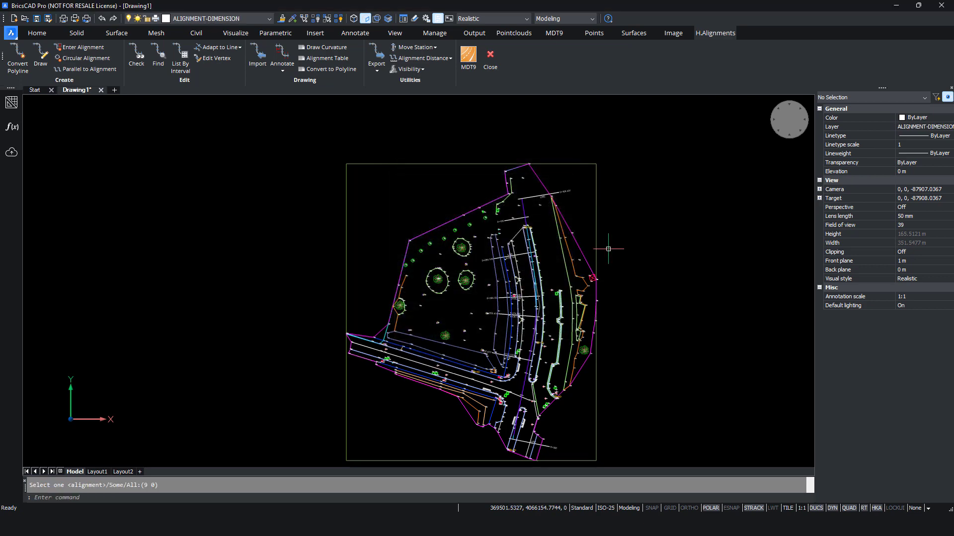
scroll(565, 267, "up", 3)
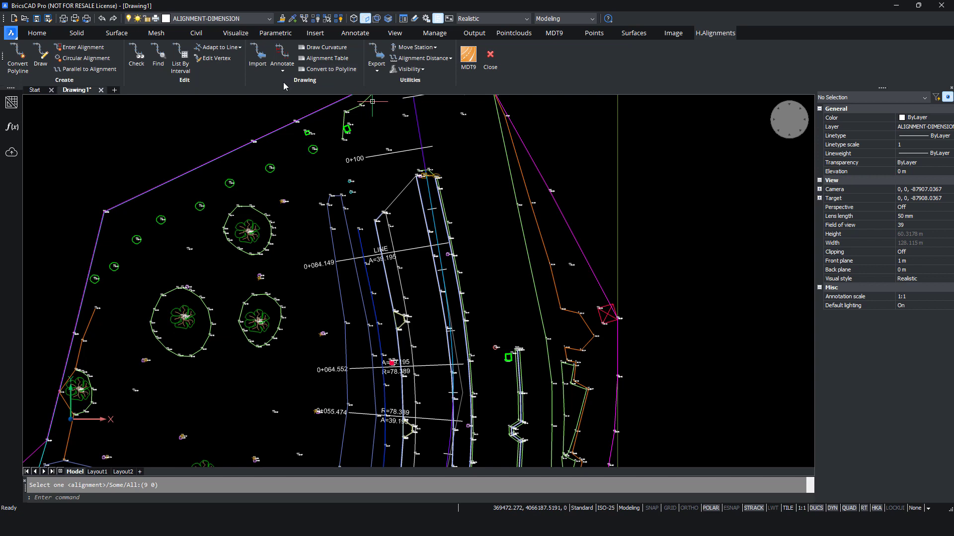
Step: Export the road alignment as Example1.EJE without superelevations or widenings
left_click(376, 55)
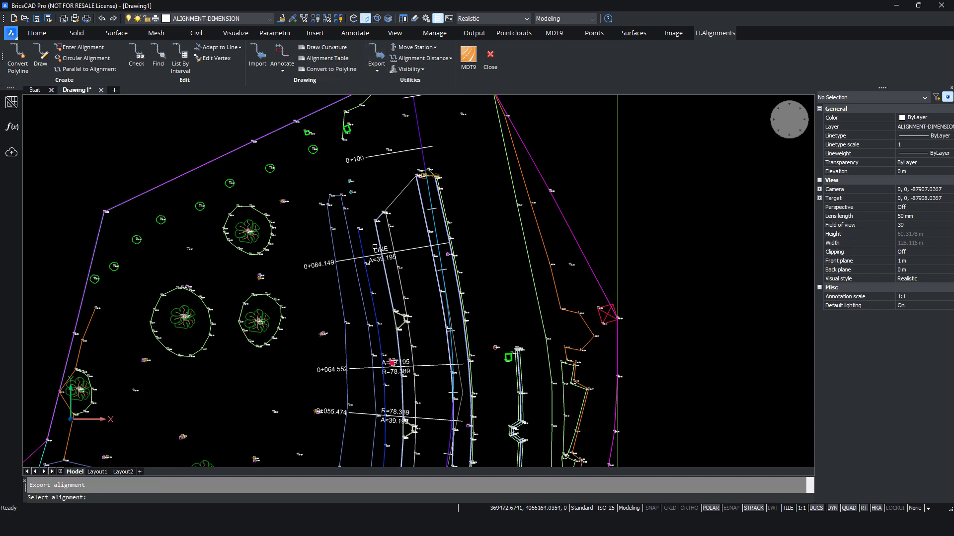
left_click(419, 126)
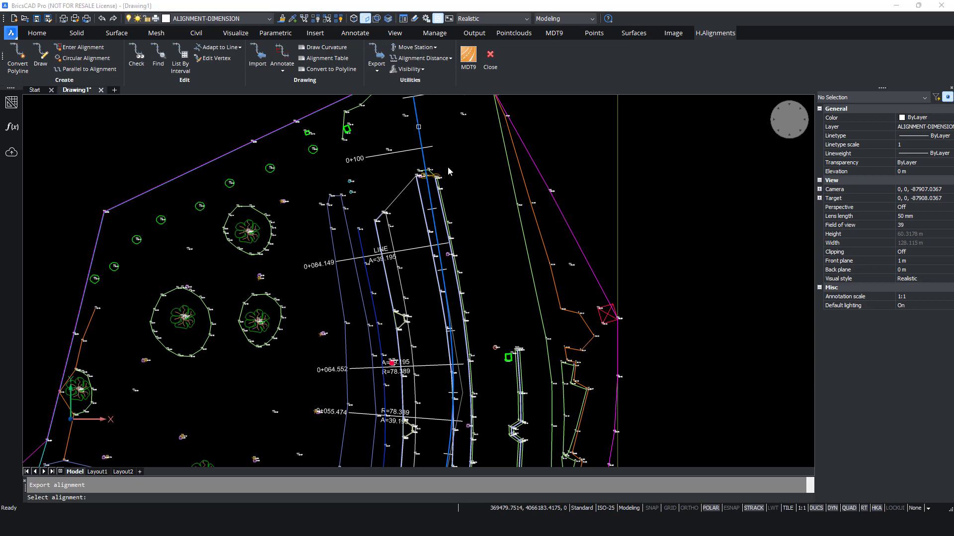
type("Example1")
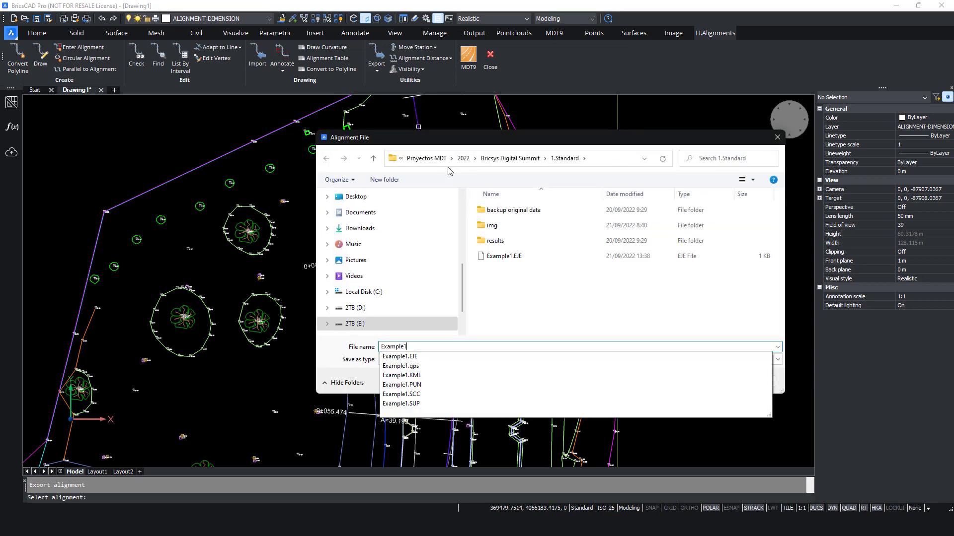
key("Return")
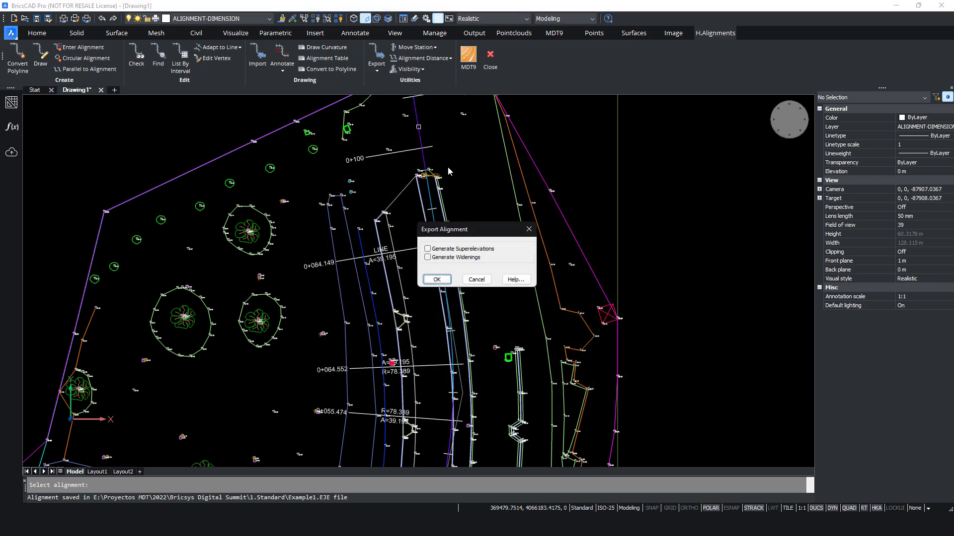
left_click(436, 279)
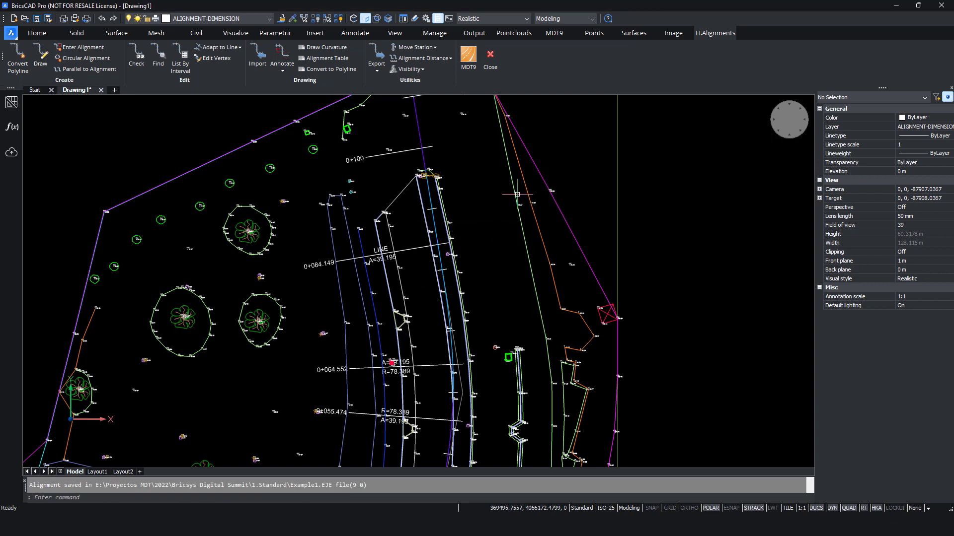
Step: Generate the Example1.LON long section of the alignment over the Example1 surface
left_click(554, 33)
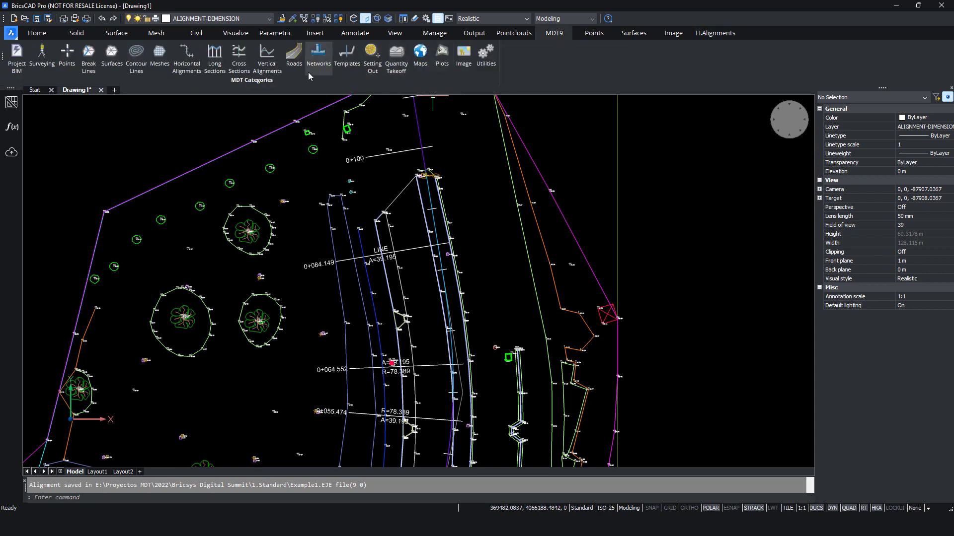
left_click(213, 61)
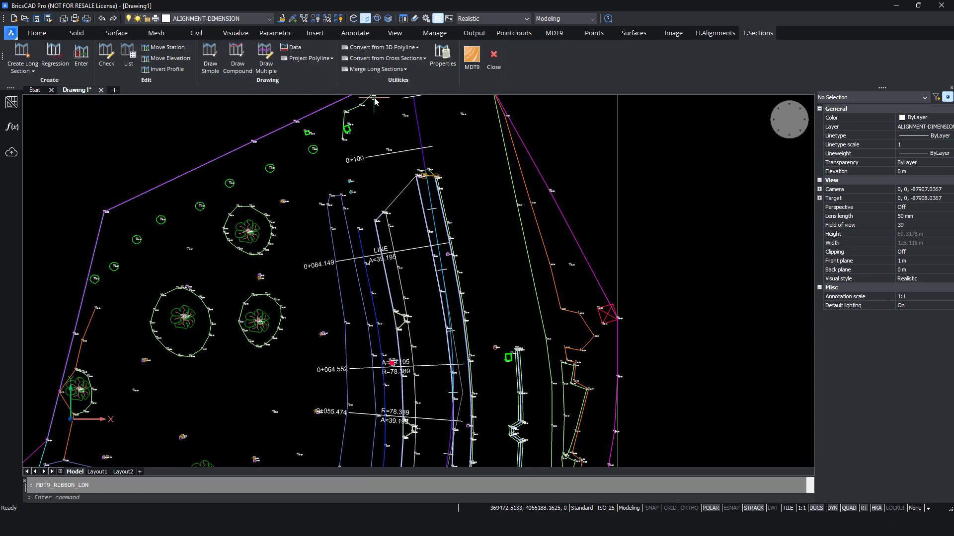
left_click(21, 52)
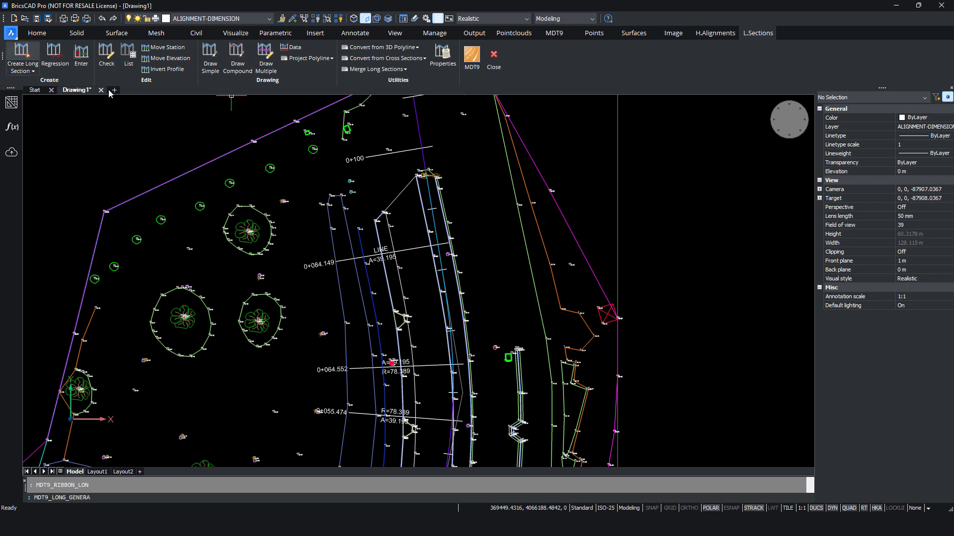
left_click(415, 120)
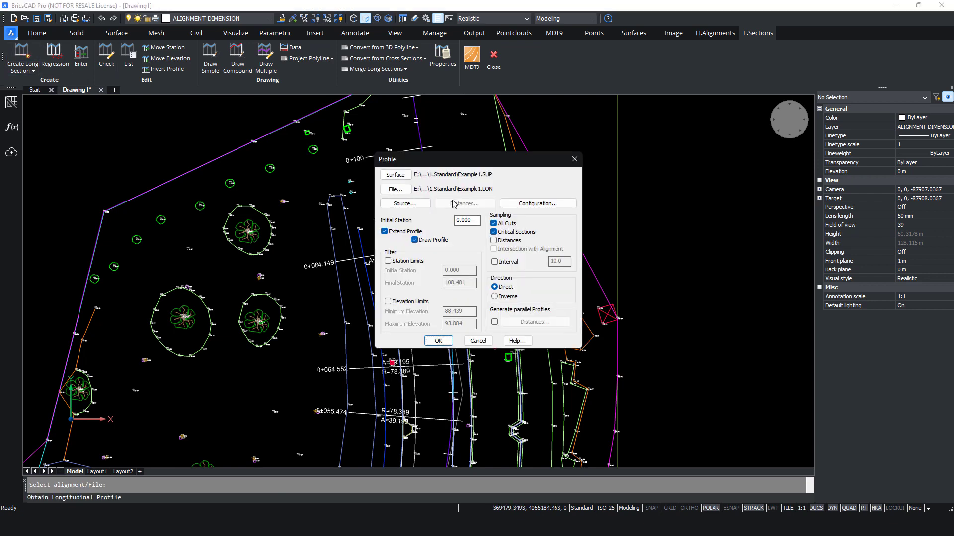
left_click(438, 342)
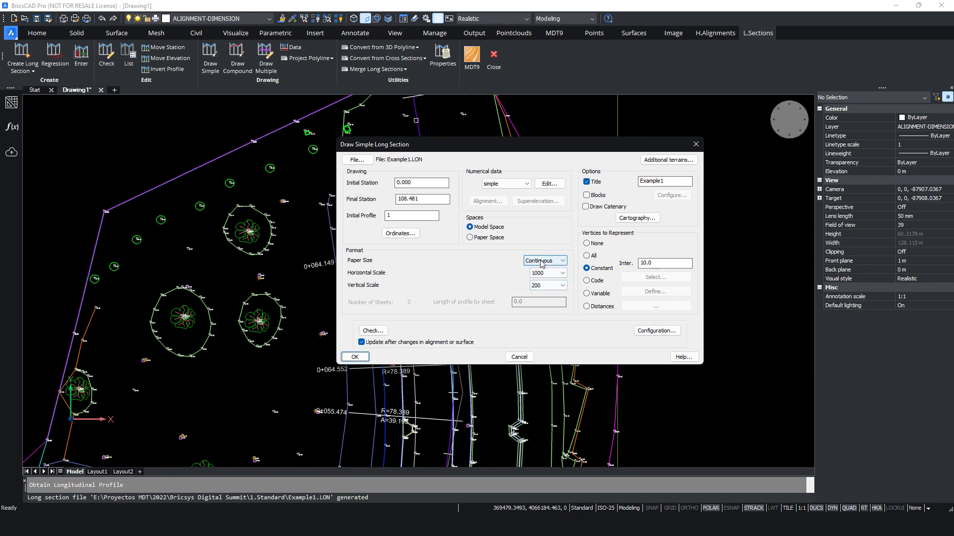
Step: Draw the Example1 long profile at scales 1000/200 to the upper right of the site plan
left_click(362, 357)
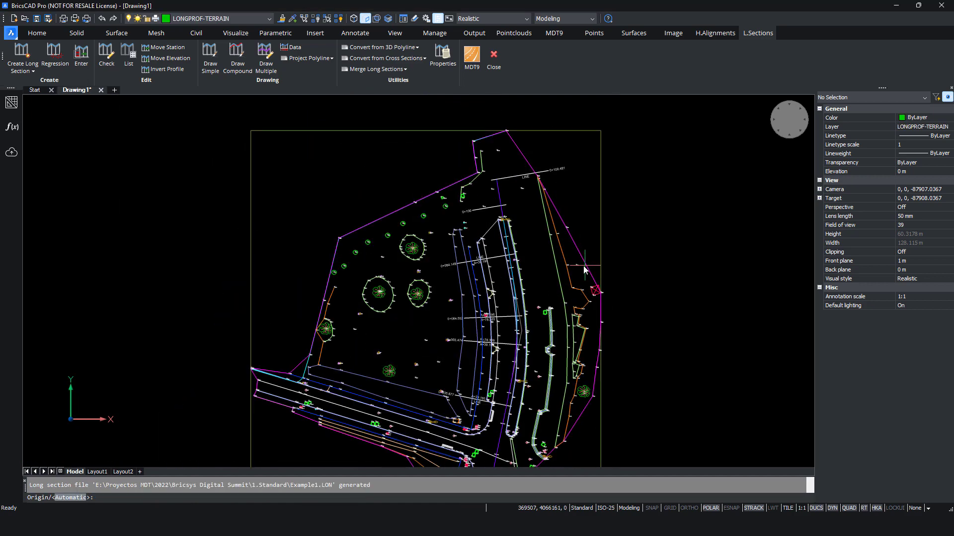
scroll(585, 270, "down", 5)
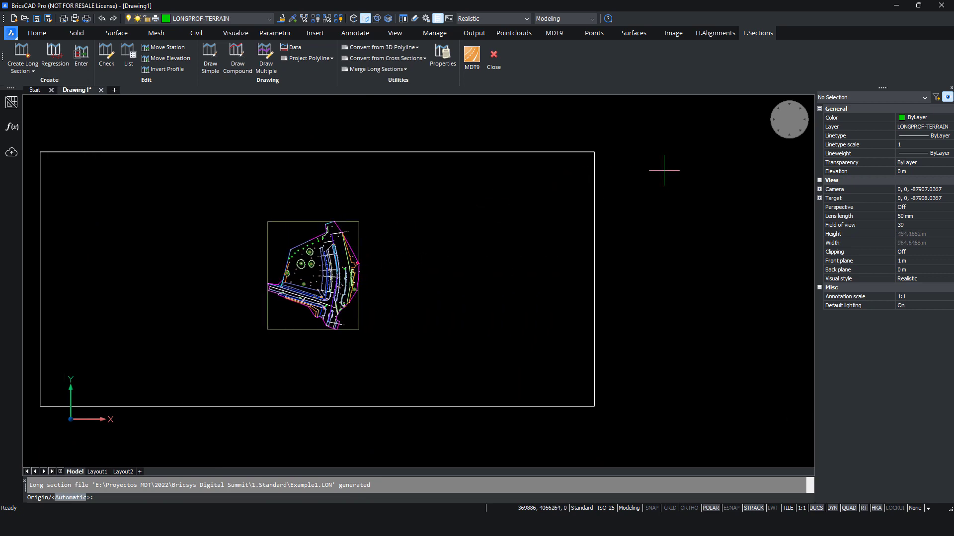
left_click(729, 148)
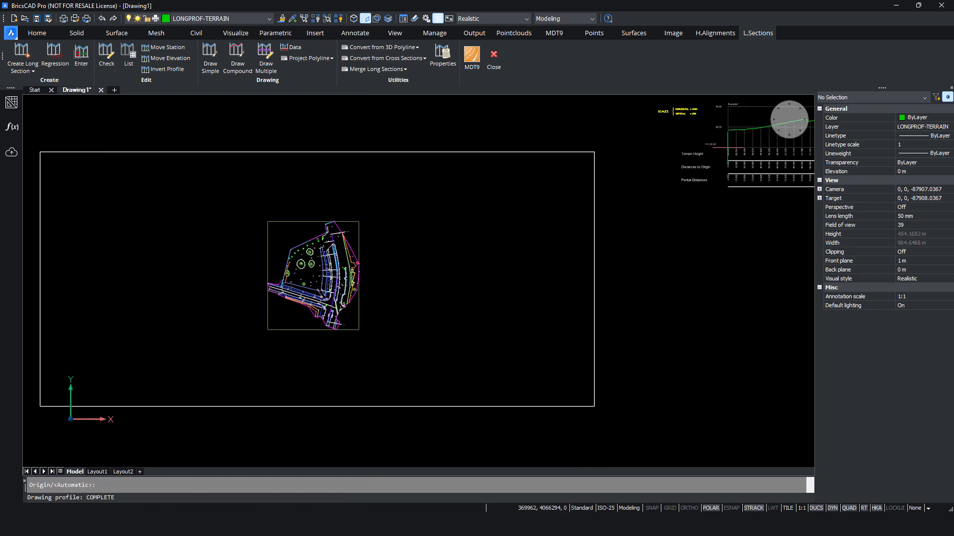
middle_click_drag(727, 243, 556, 302)
scroll(592, 171, "up", 5)
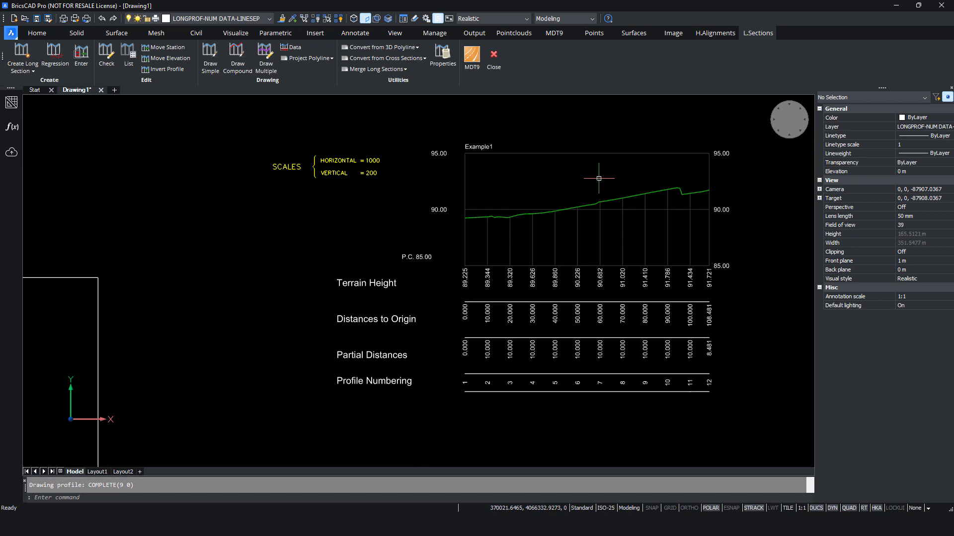
scroll(599, 179, "down", 3)
scroll(574, 193, "down", 3)
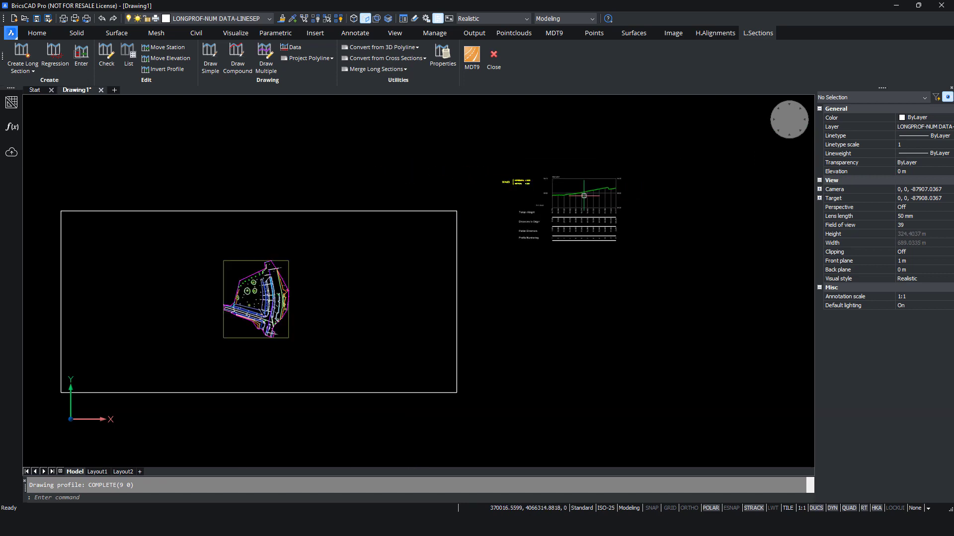
scroll(269, 279, "up", 4)
middle_click_drag(269, 279, 386, 224)
scroll(385, 224, "up", 2)
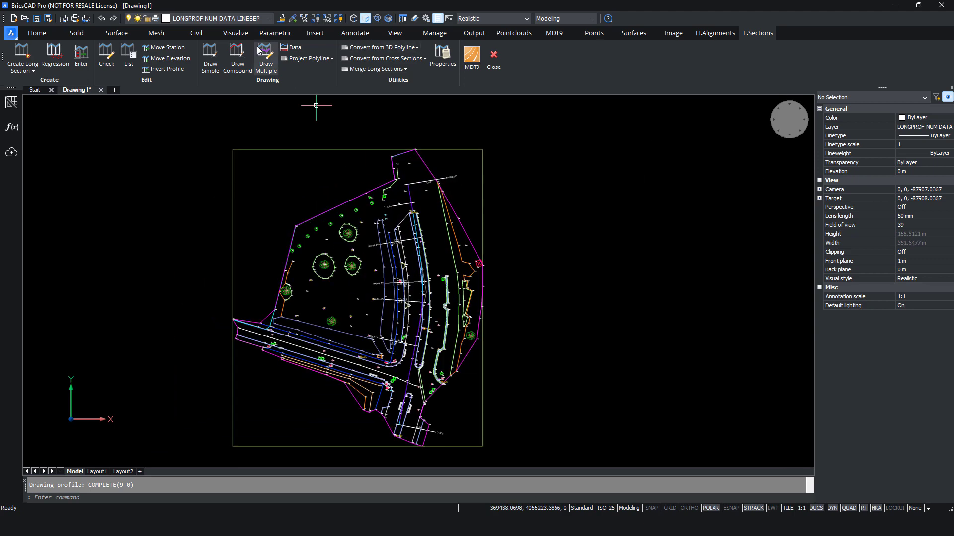
left_click(555, 34)
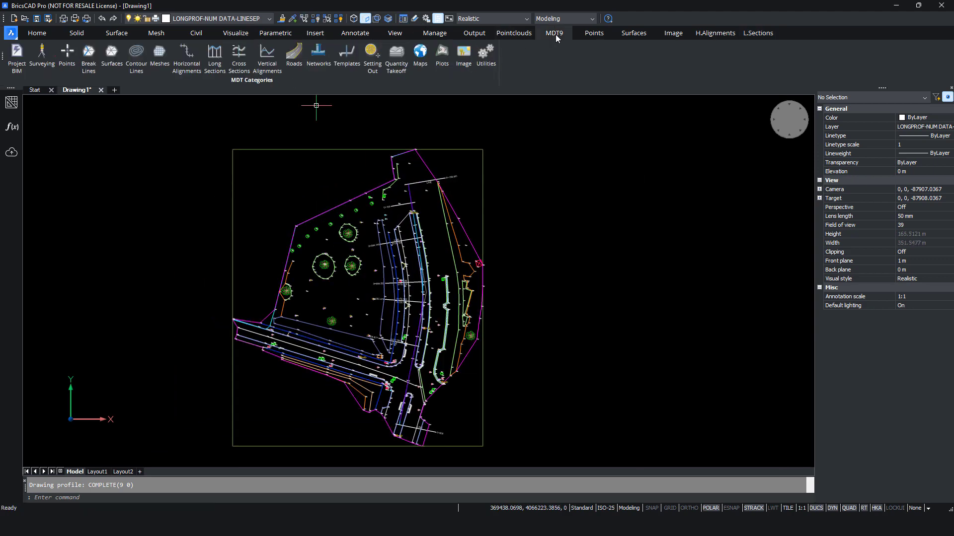
Step: Create cross-sections along the alignment every 10 m, 25 m each side, saved as Example1.TRA
left_click(239, 57)
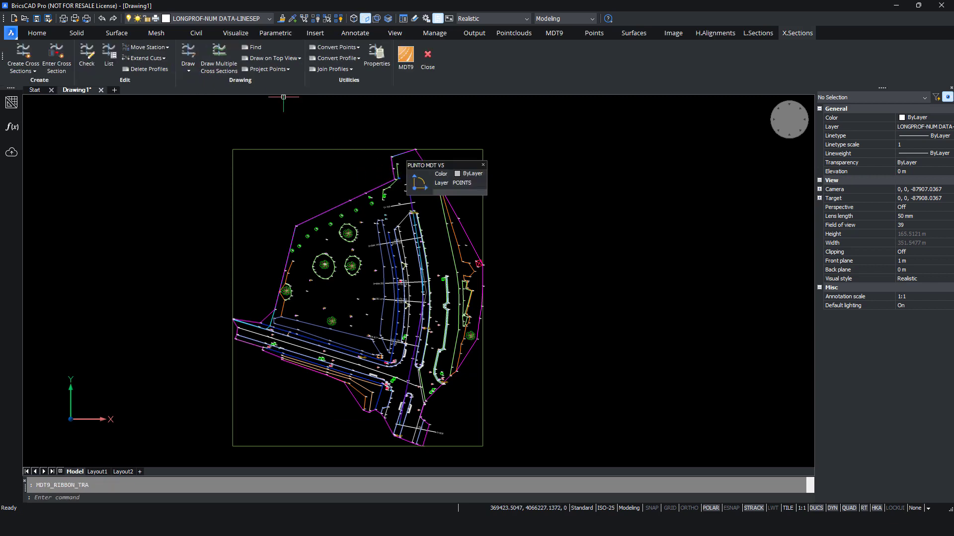
left_click(24, 52)
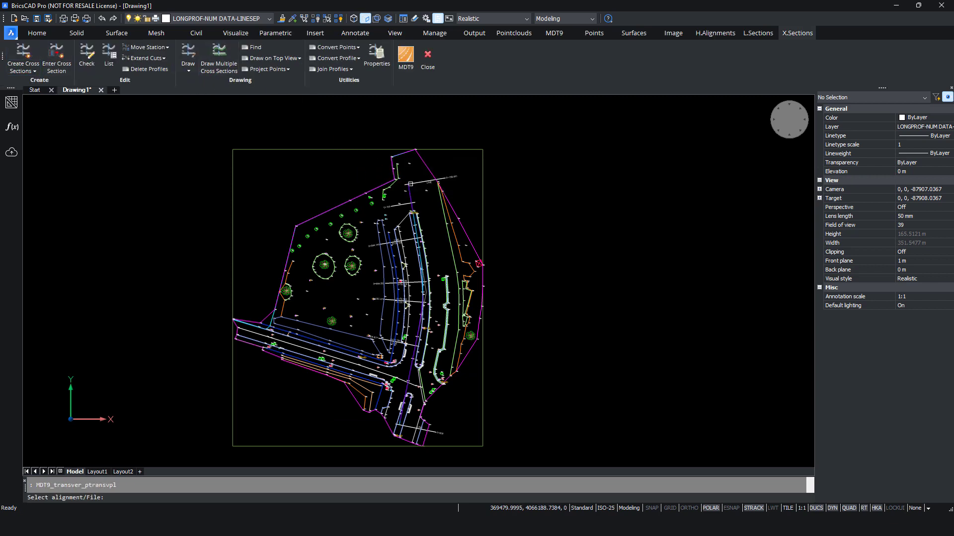
left_click(409, 189)
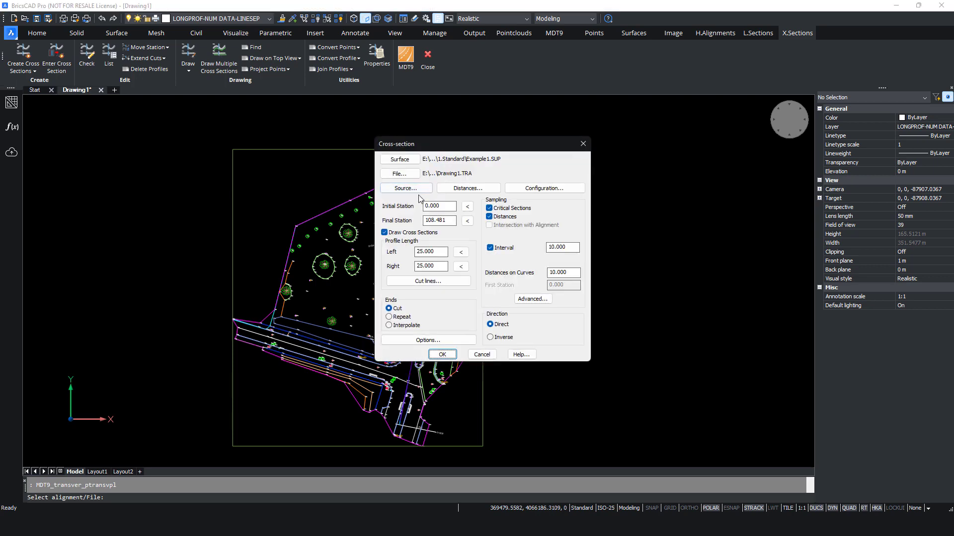
left_click(408, 174)
type("Ex")
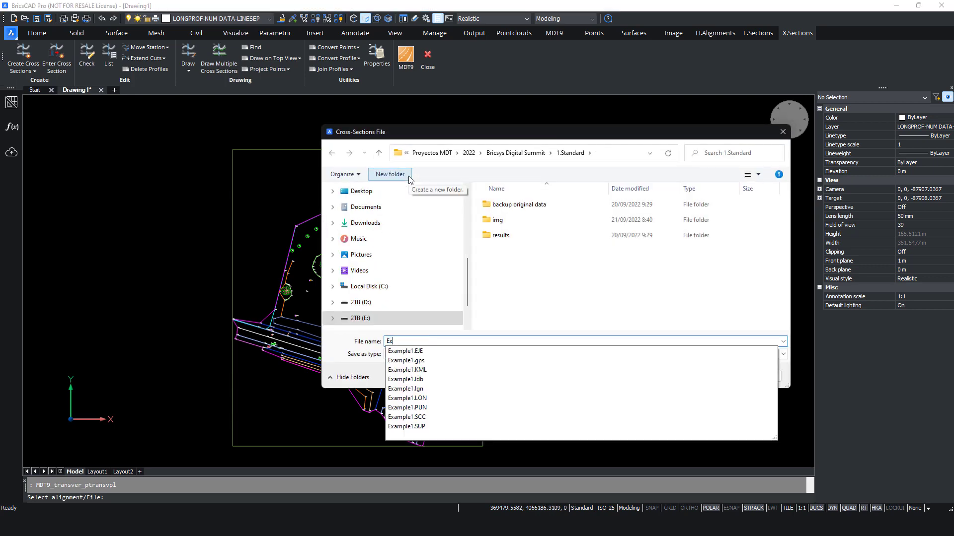
type("ample1")
key("Return")
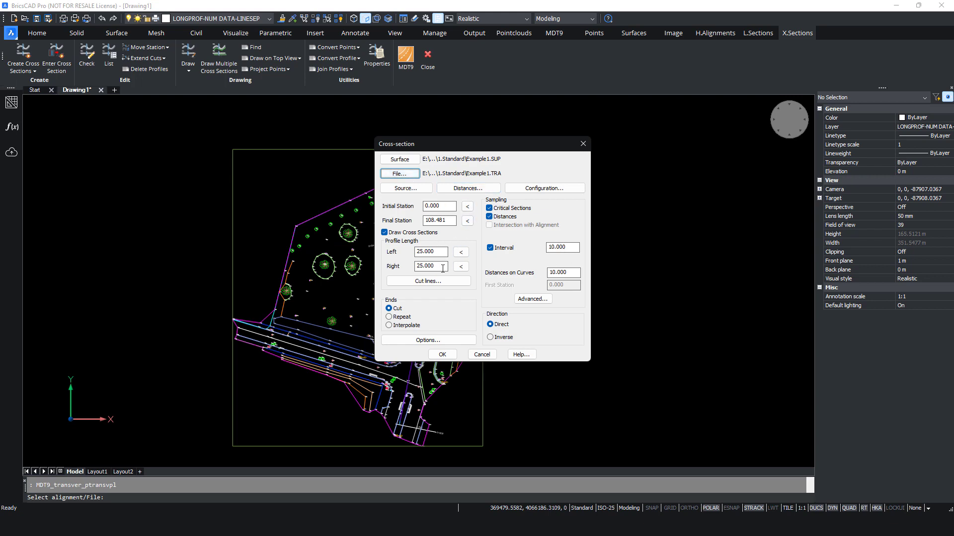
left_click(442, 354)
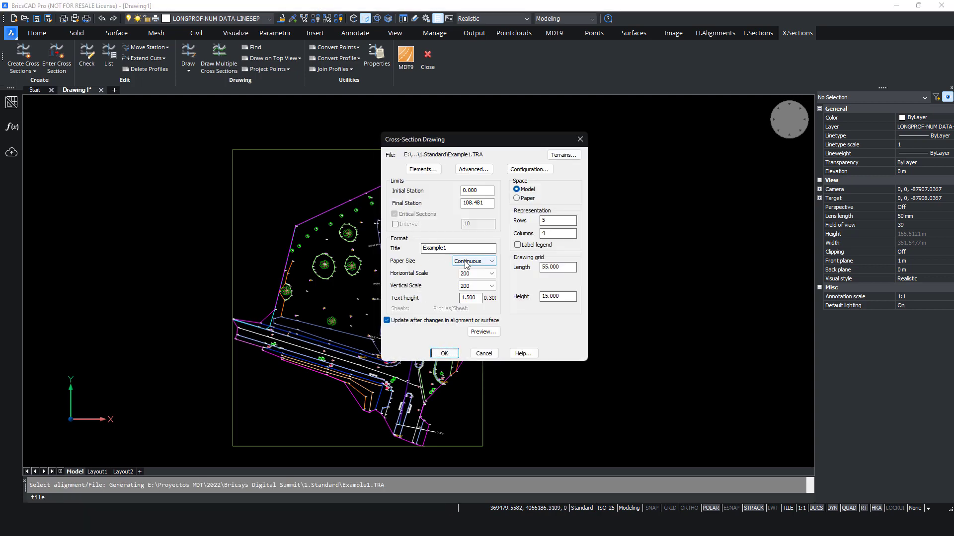
Step: Draw the Example1 cross-sections as a 5x4 sheet at scale 200 right of the plan
left_click(444, 353)
scroll(672, 283, "down", 8)
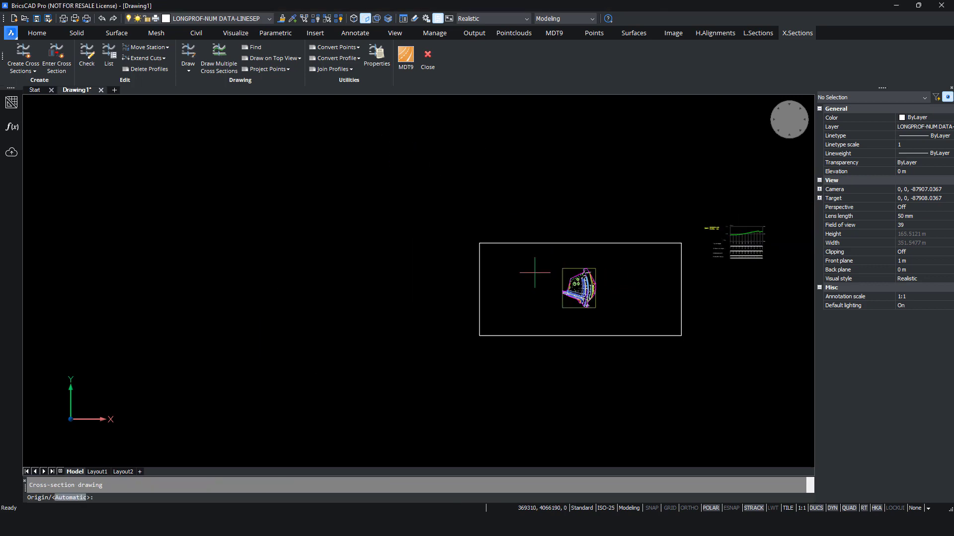
left_click(625, 268)
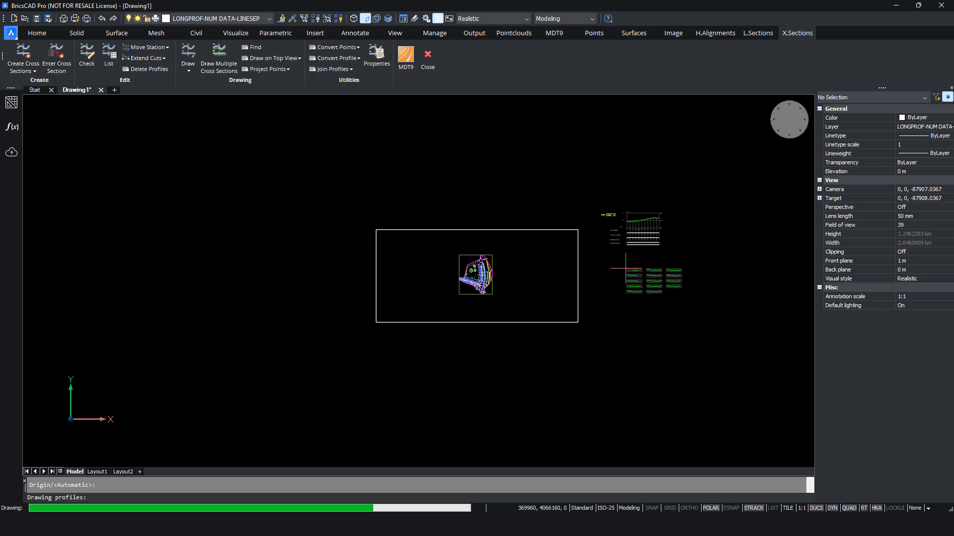
scroll(694, 264, "up", 8)
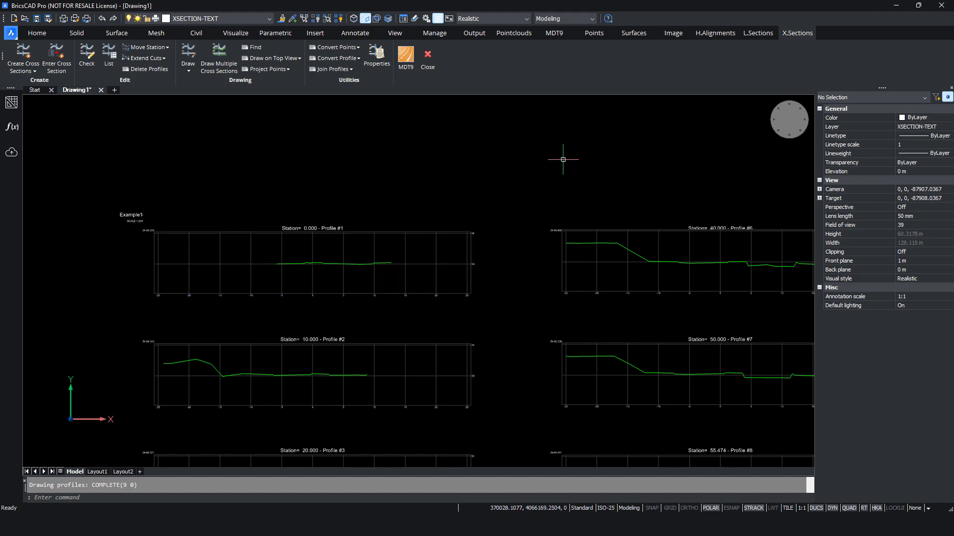
scroll(563, 159, "down", 8)
Step: Move an alignment vertex to the right, lengthening the alignment to 110.8071 m
left_click(273, 170)
scroll(377, 281, "down", 2)
scroll(378, 281, "up", 6)
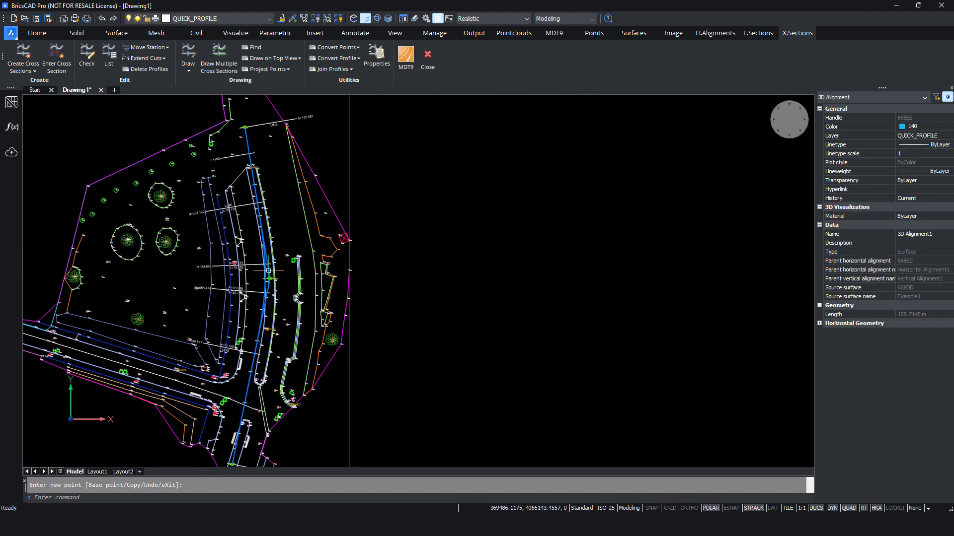
scroll(279, 277, "up", 4)
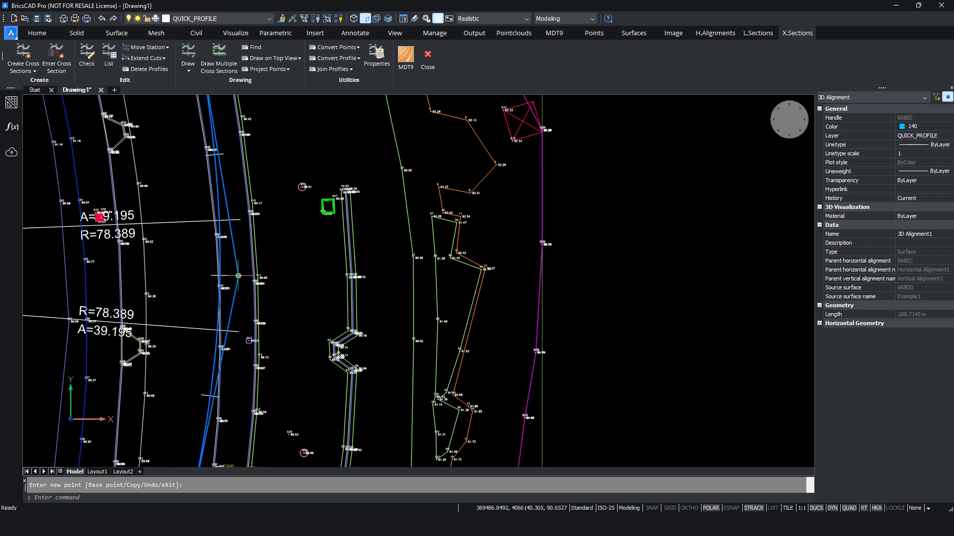
left_click(240, 274)
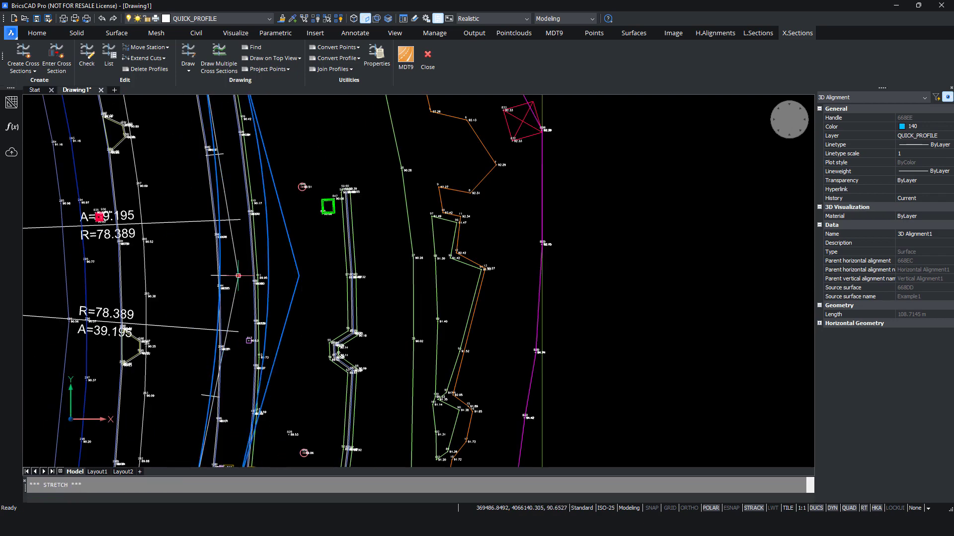
left_click(304, 275)
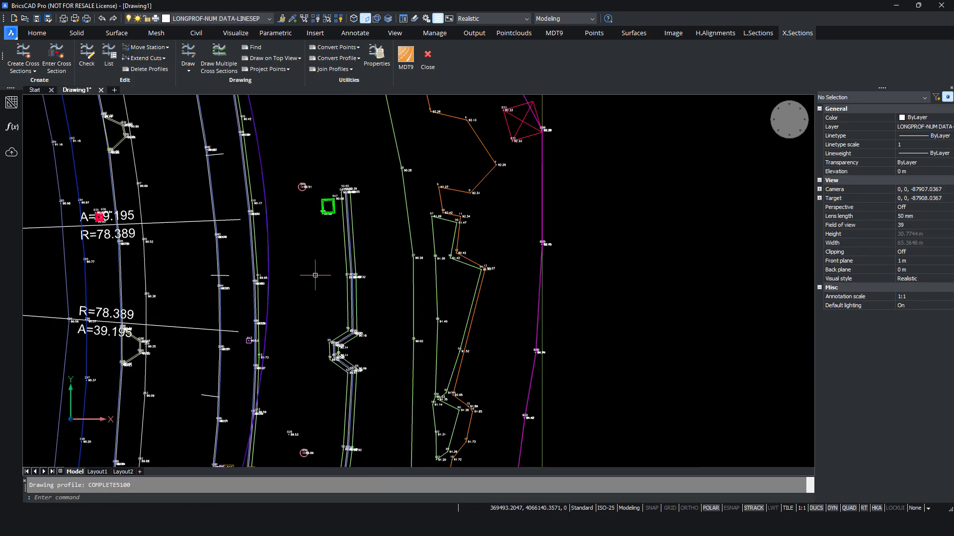
scroll(308, 274, "down", 3)
scroll(315, 275, "down", 15)
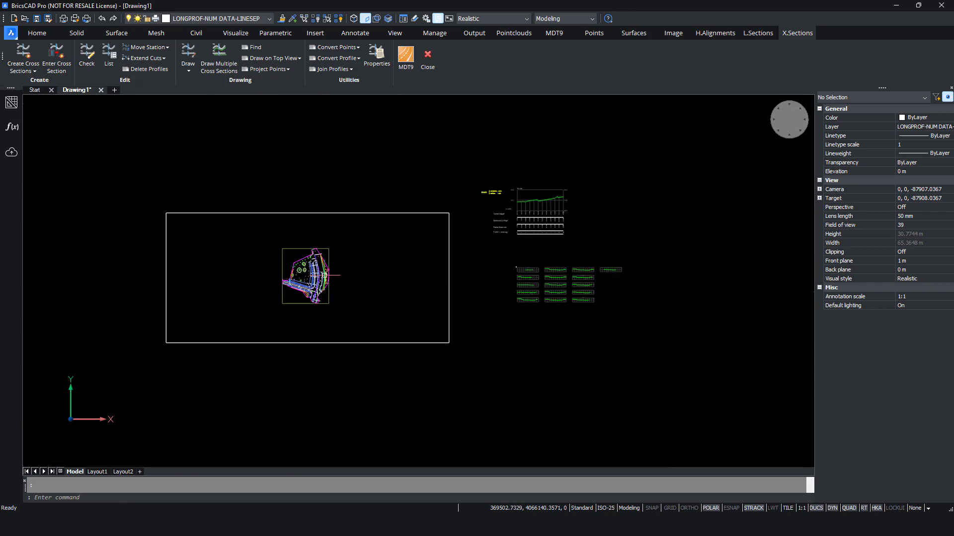
Step: Save the drawing as Example1.dwg
scroll(336, 252, "up", 2)
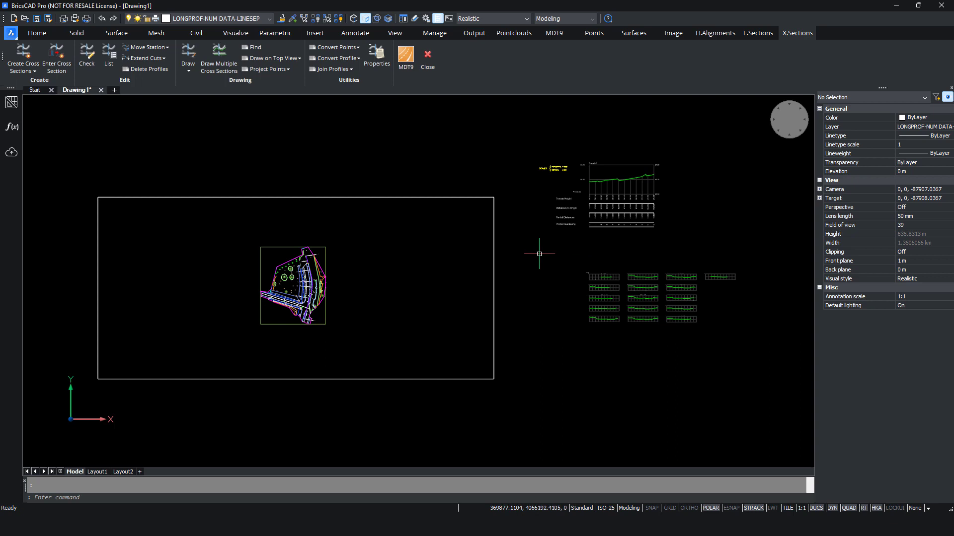
left_click(239, 389)
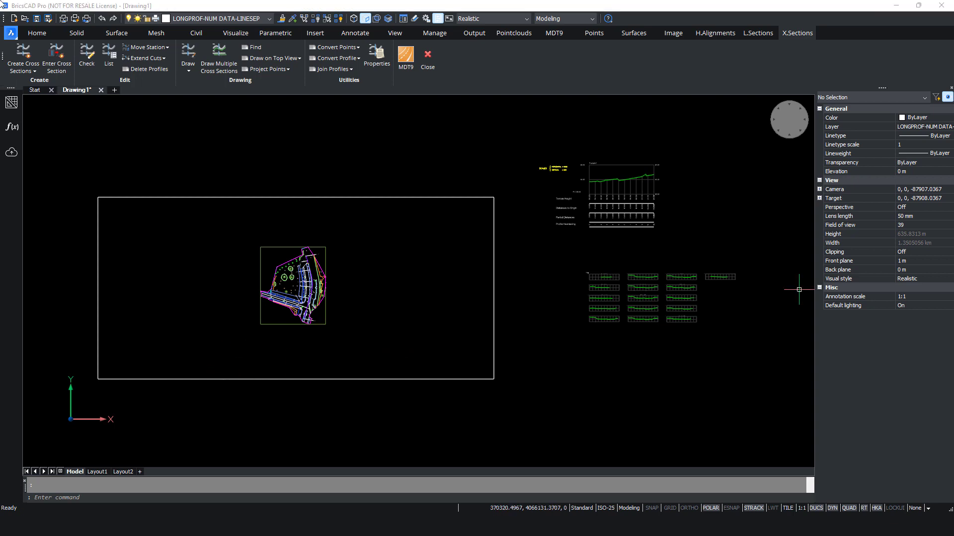
left_click(36, 18)
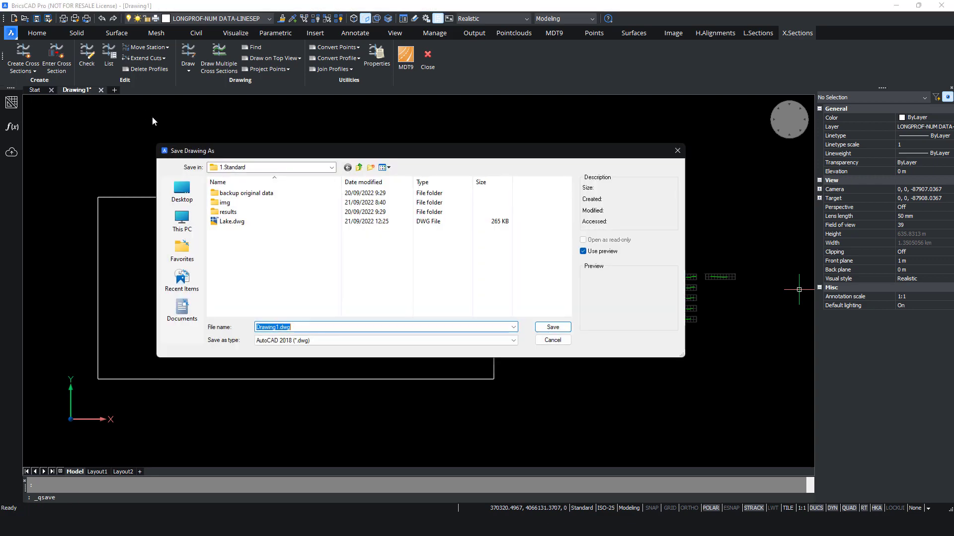
type("Ex")
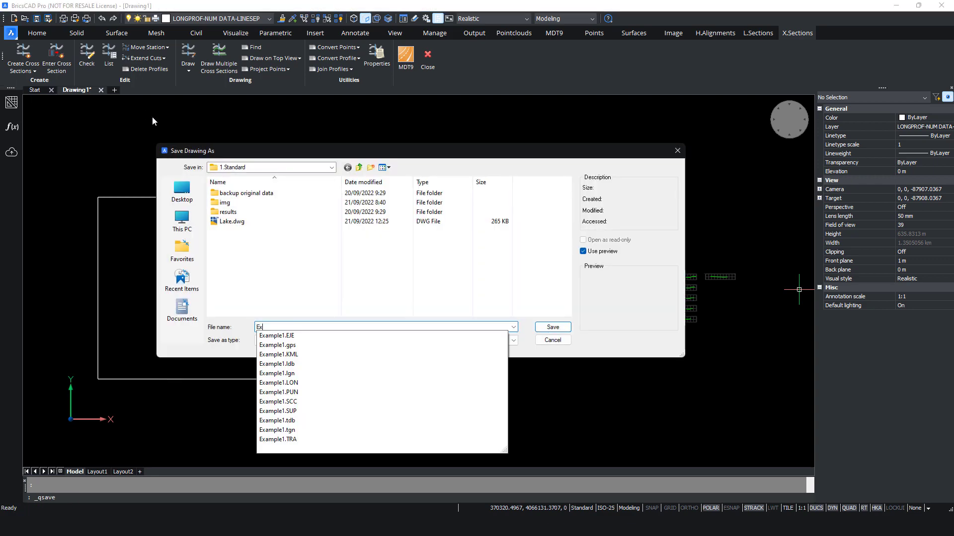
type("ample1")
key("Return")
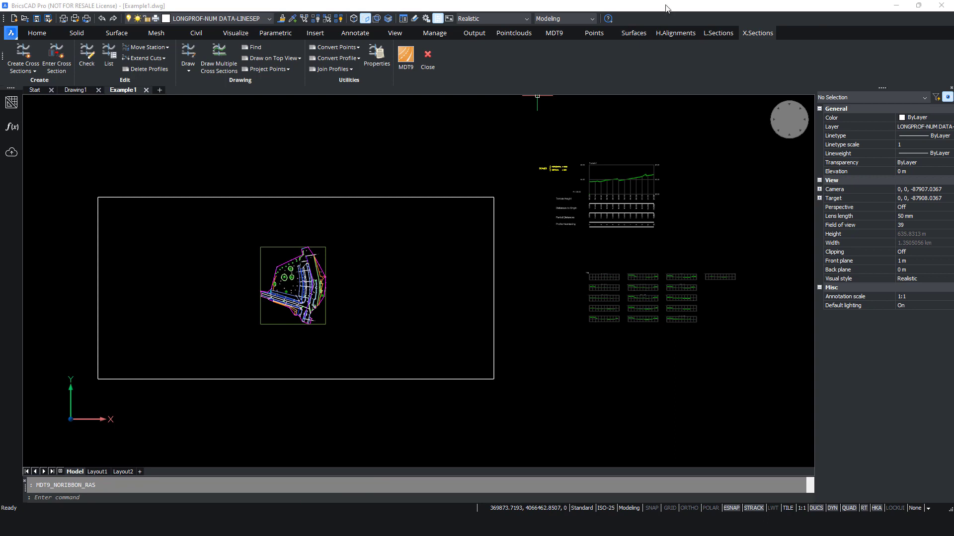
Step: Start a parabolic grade line on the long profile's terrain line, entering vertices graphically
left_click(551, 32)
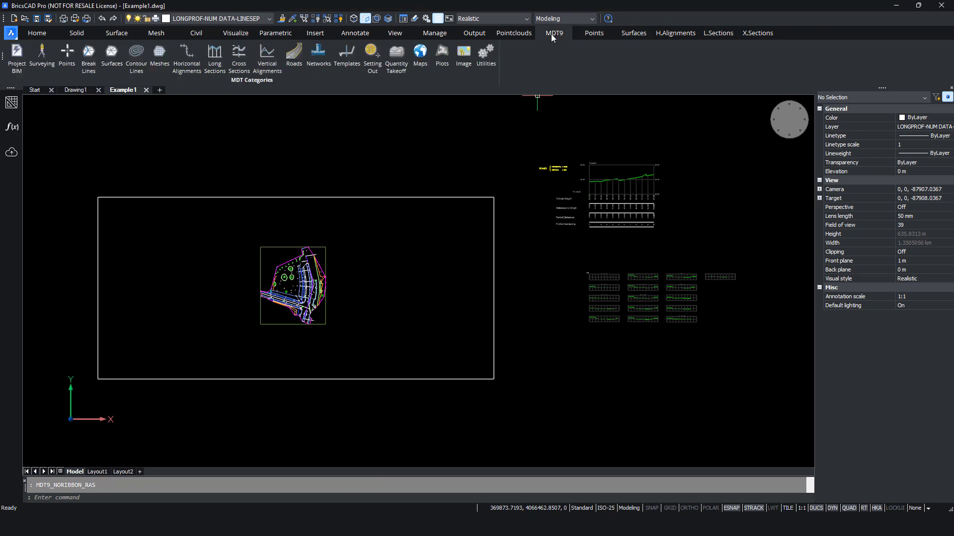
left_click(267, 56)
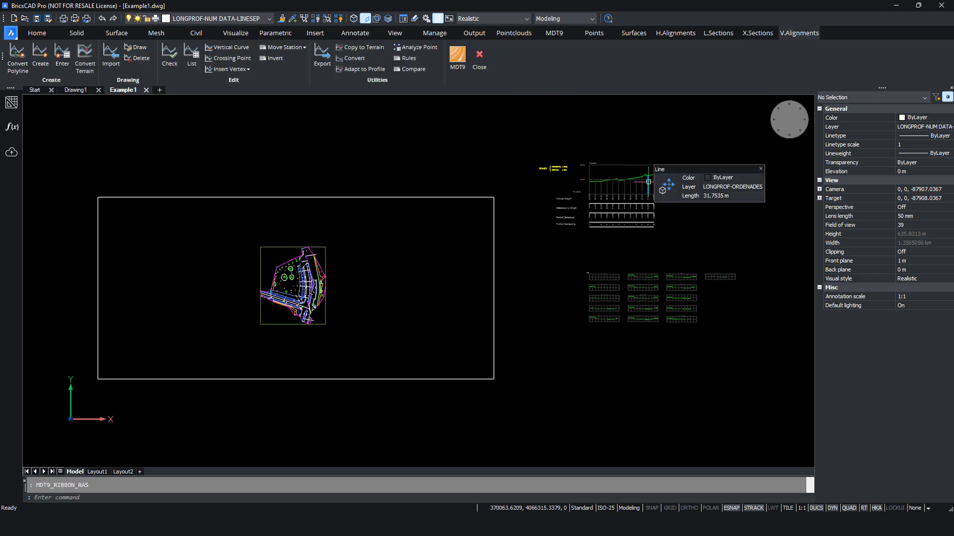
scroll(649, 182, "up", 5)
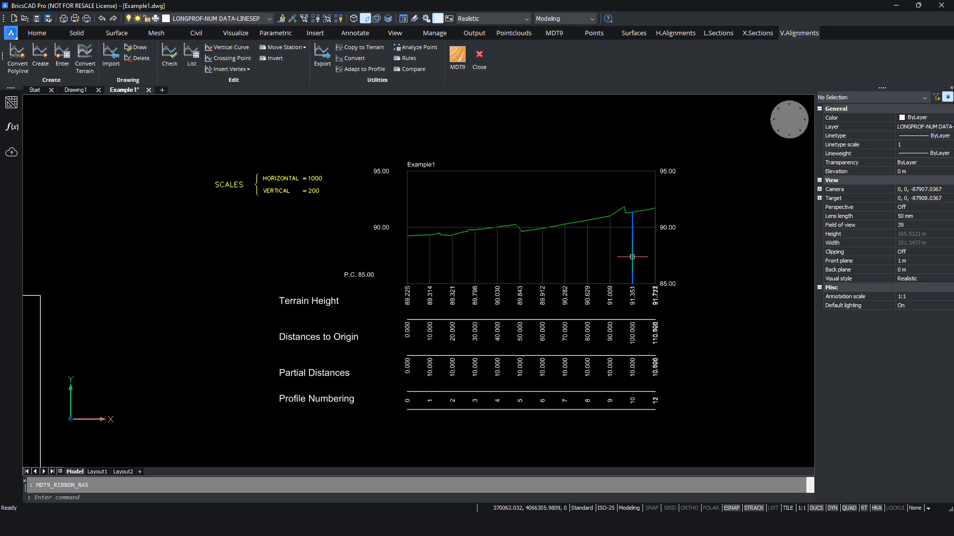
left_click(40, 55)
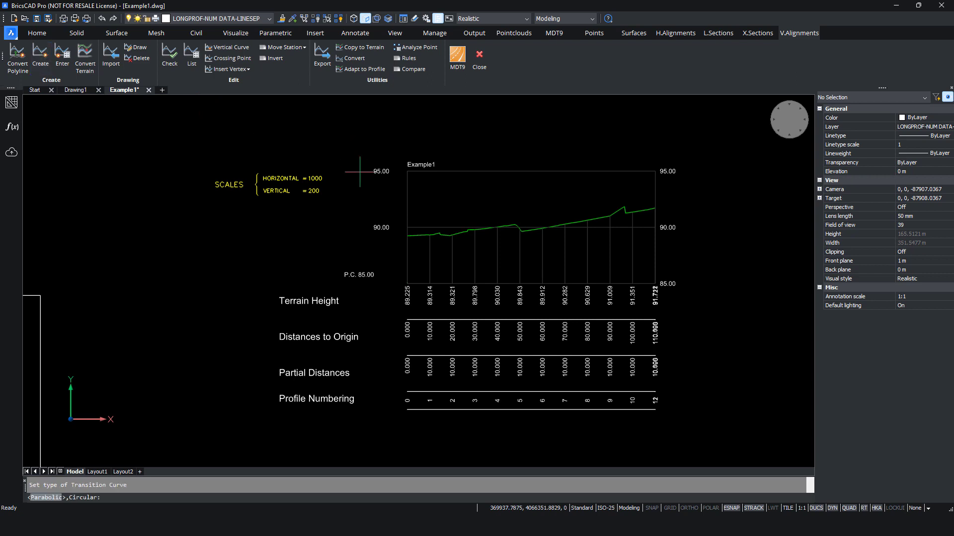
key("Return")
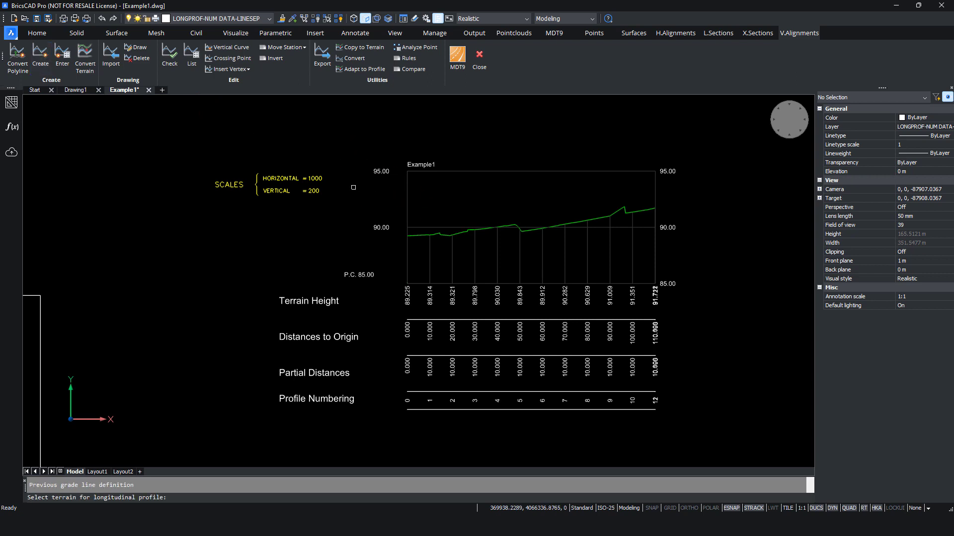
left_click(454, 234)
type("g")
key("Return")
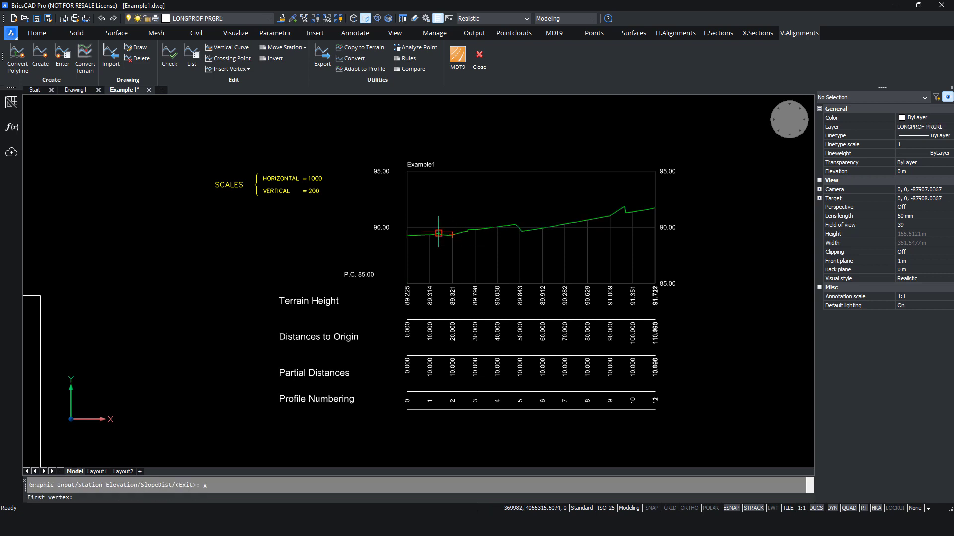
Step: Place grade line vertices at the profile start, station 50, near 110 and the end, without cutting
left_click(407, 236)
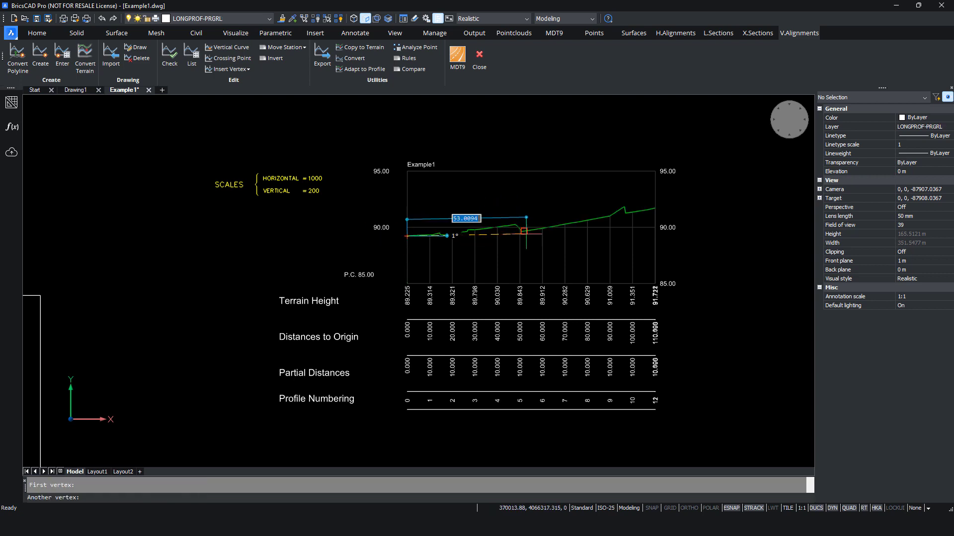
left_click(520, 232)
left_click(655, 209)
left_click(663, 208)
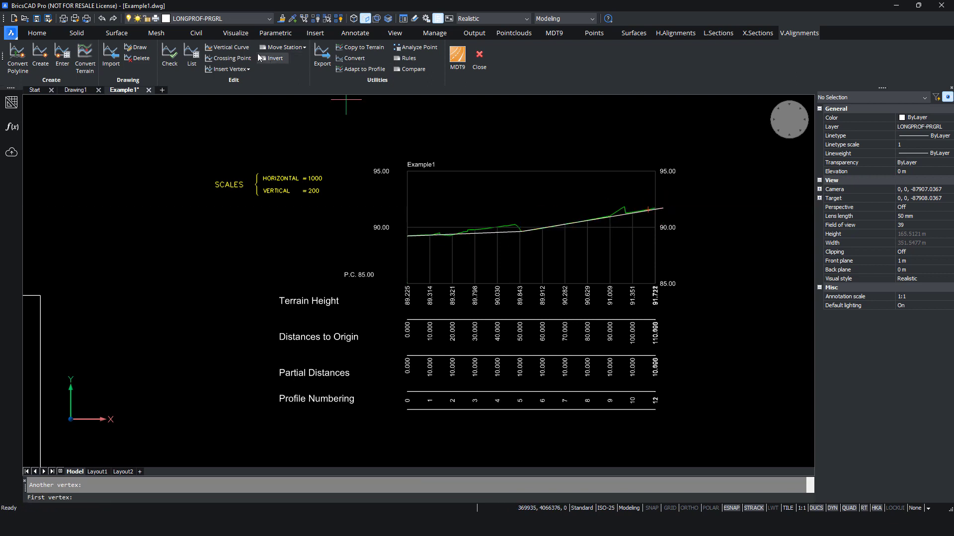
left_click(238, 51)
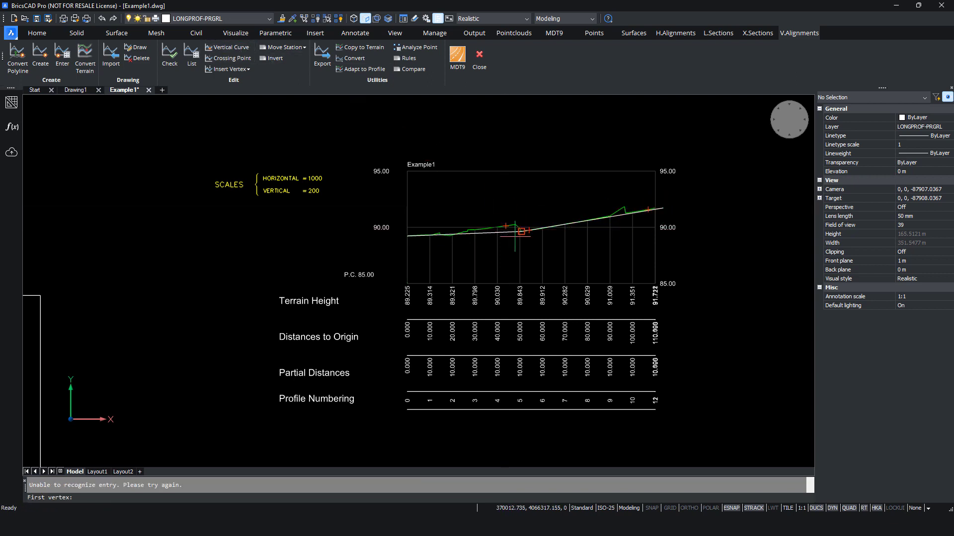
key("Return")
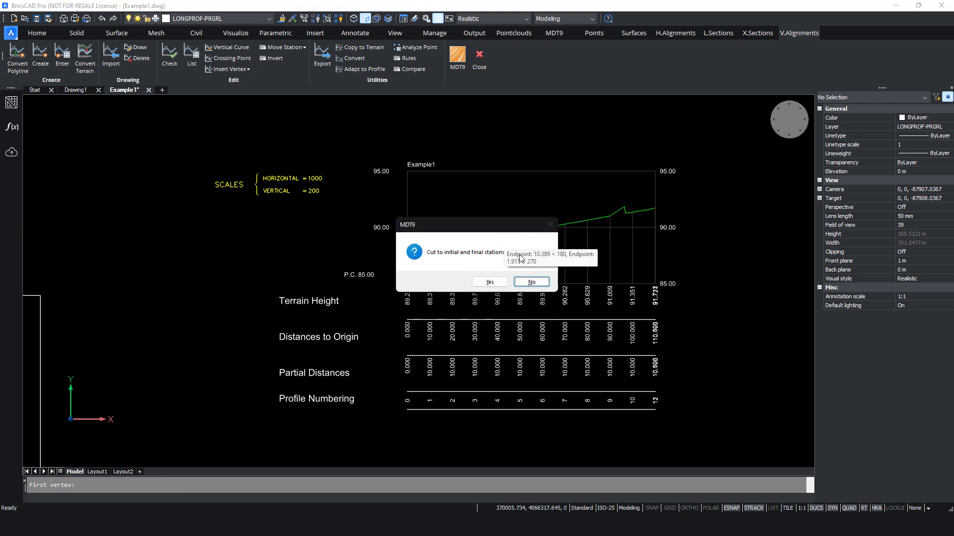
left_click(531, 282)
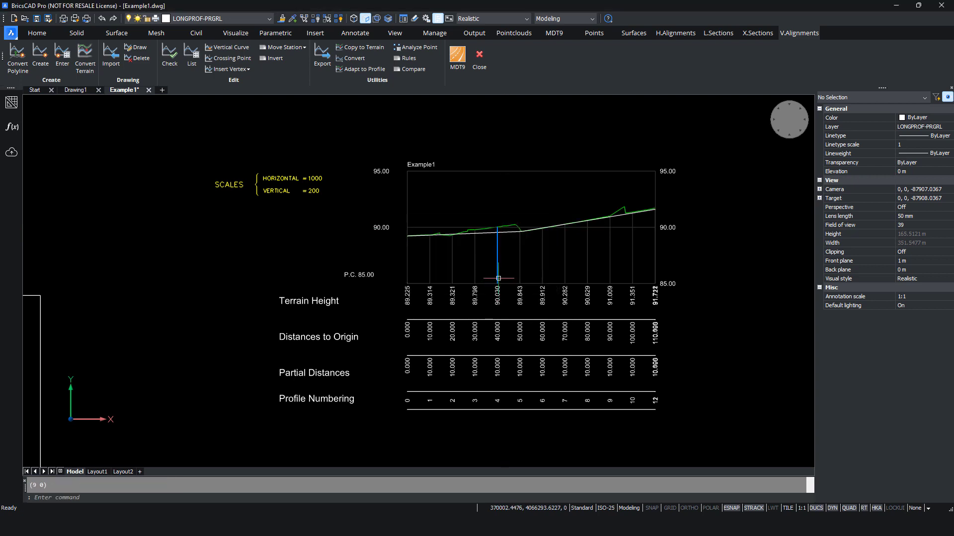
Step: Add a vertical curve with a 20 m tangent at the grade line vertex at station 50.735
left_click(231, 45)
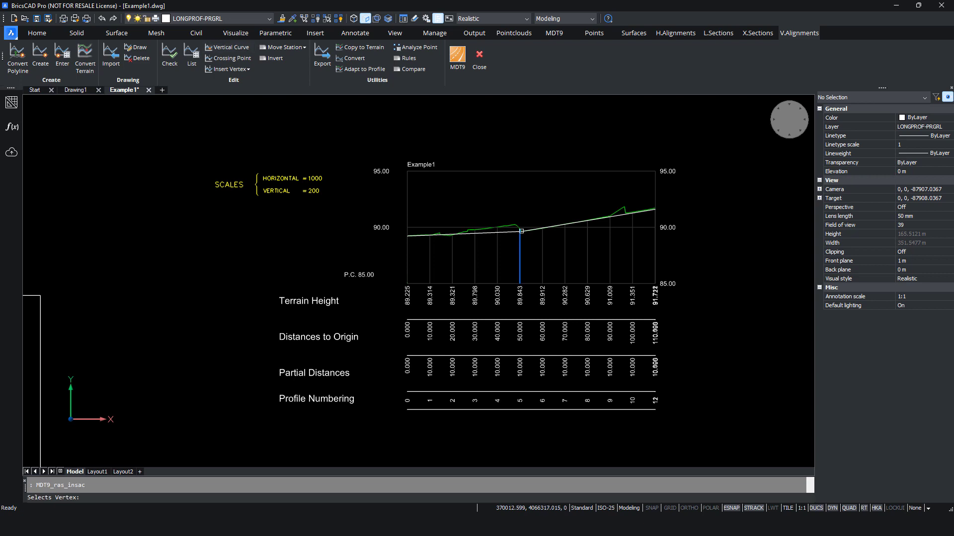
left_click(516, 233)
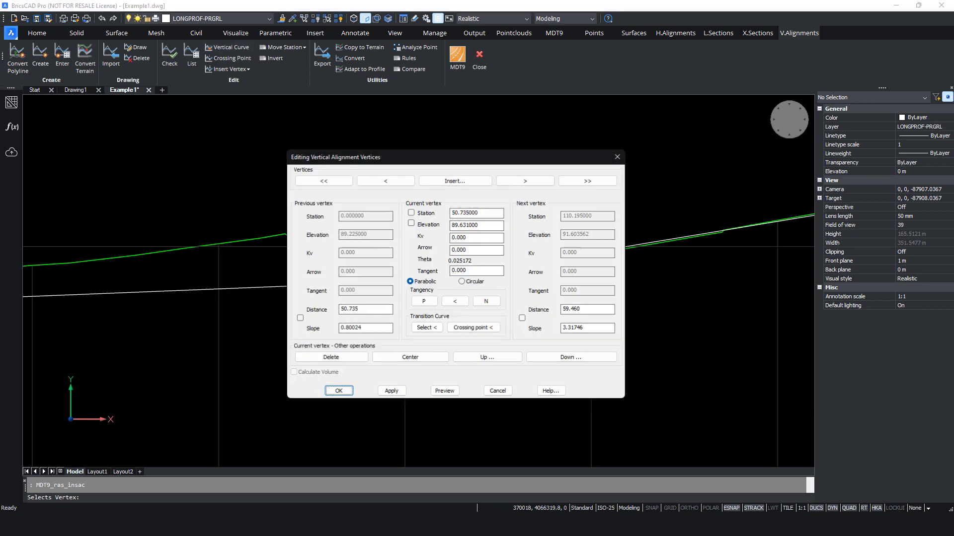
double_click(485, 270)
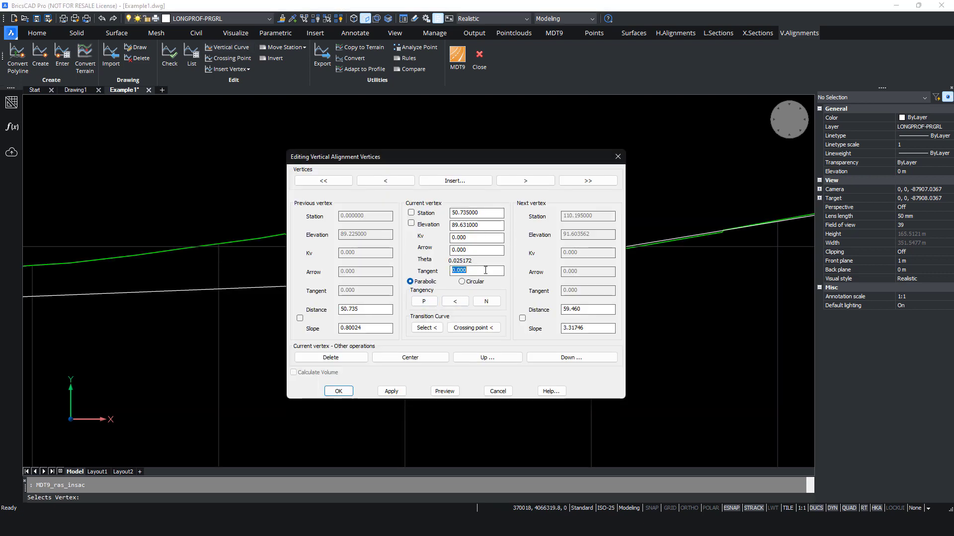
type("20")
key("Return")
left_click(338, 391)
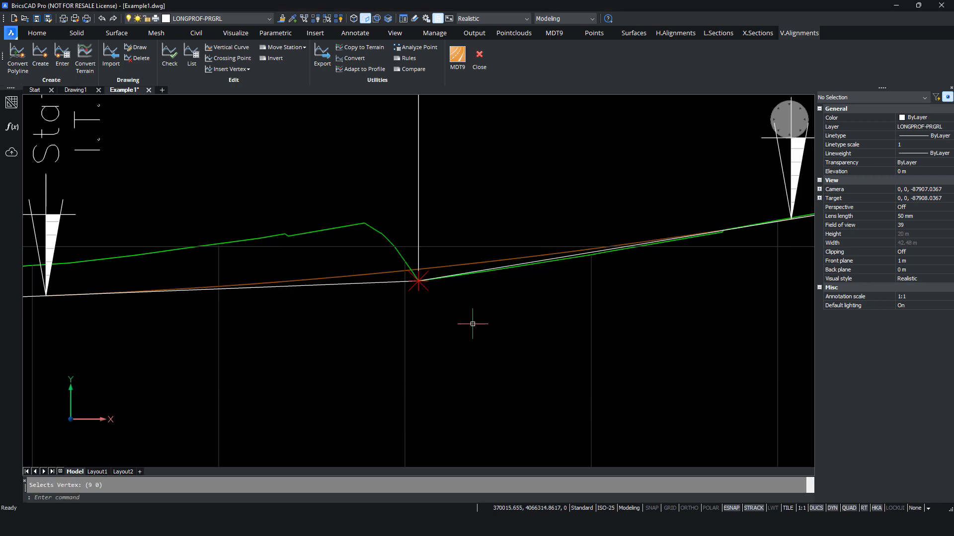
scroll(472, 324, "down", 5)
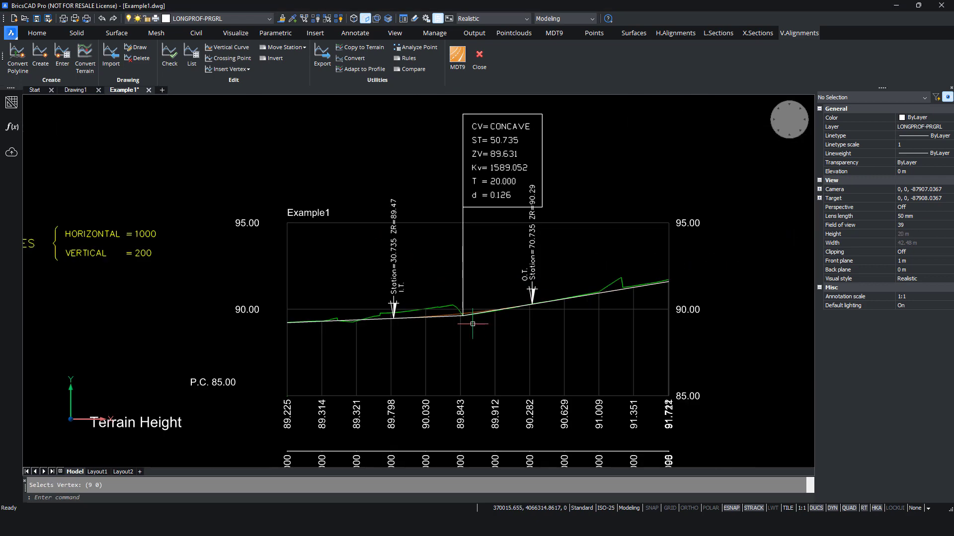
middle_click_drag(472, 324, 482, 242)
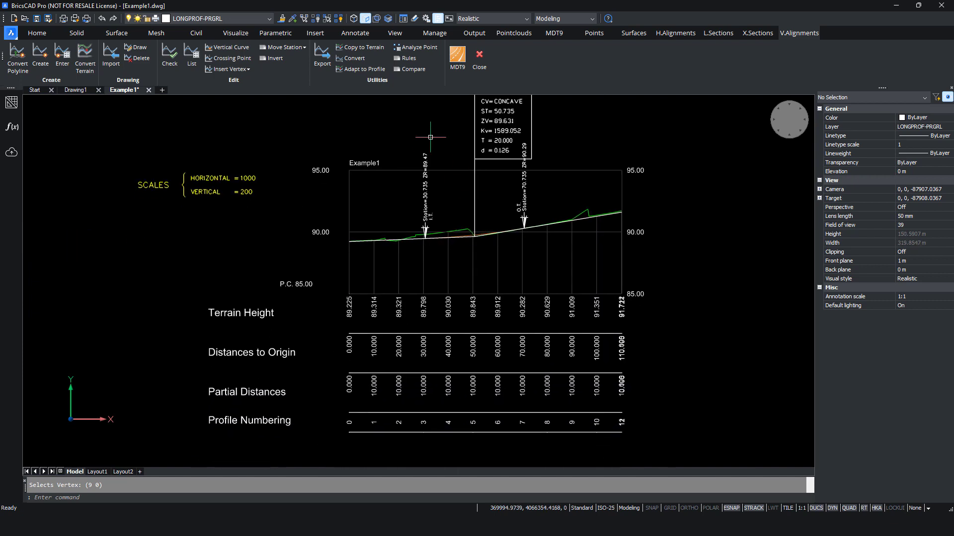
Step: Export the grade line as Example1.RAS
left_click(329, 60)
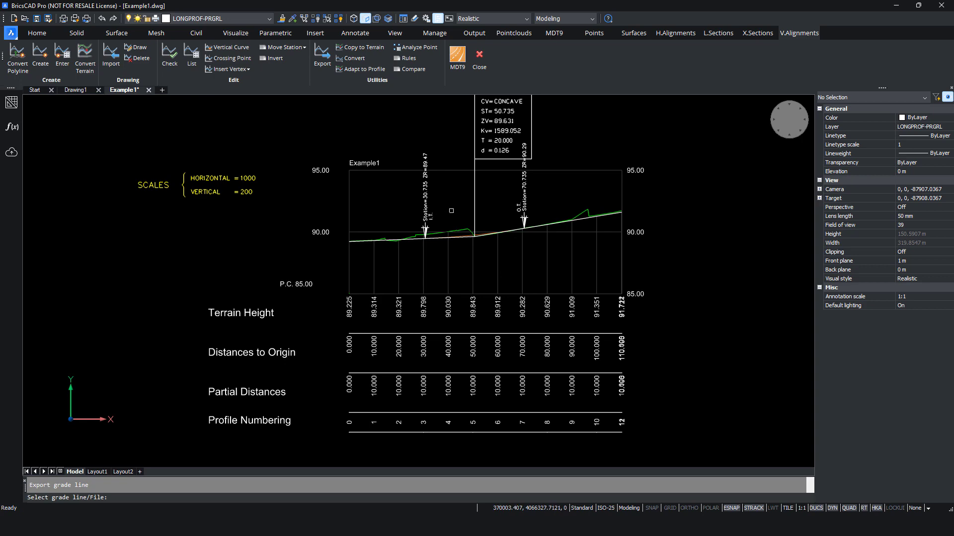
left_click(450, 239)
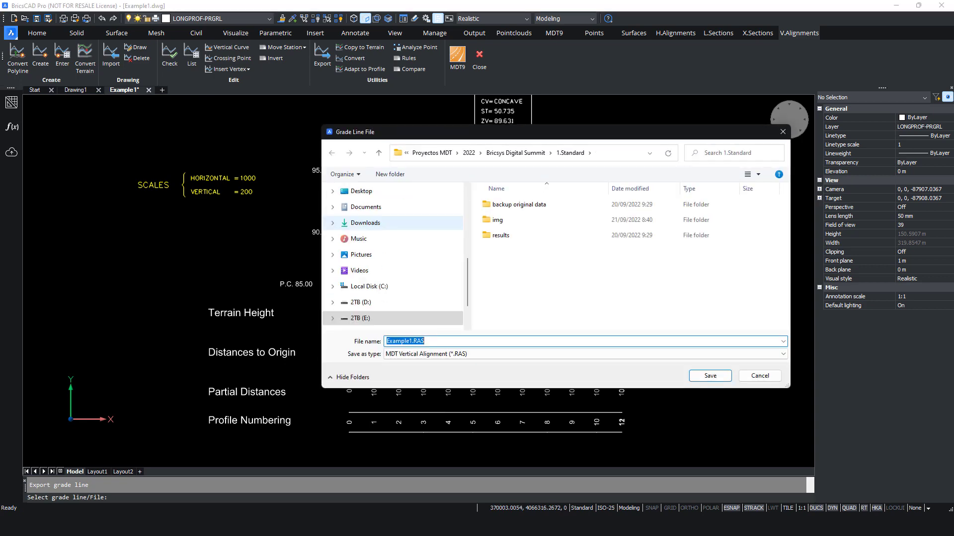
key("Return")
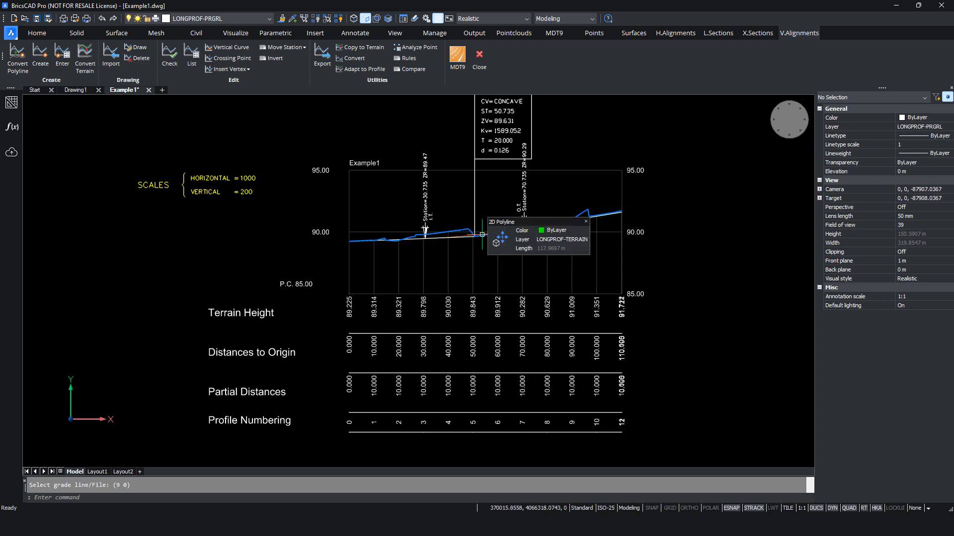
scroll(482, 235, "down", 2)
left_click(554, 32)
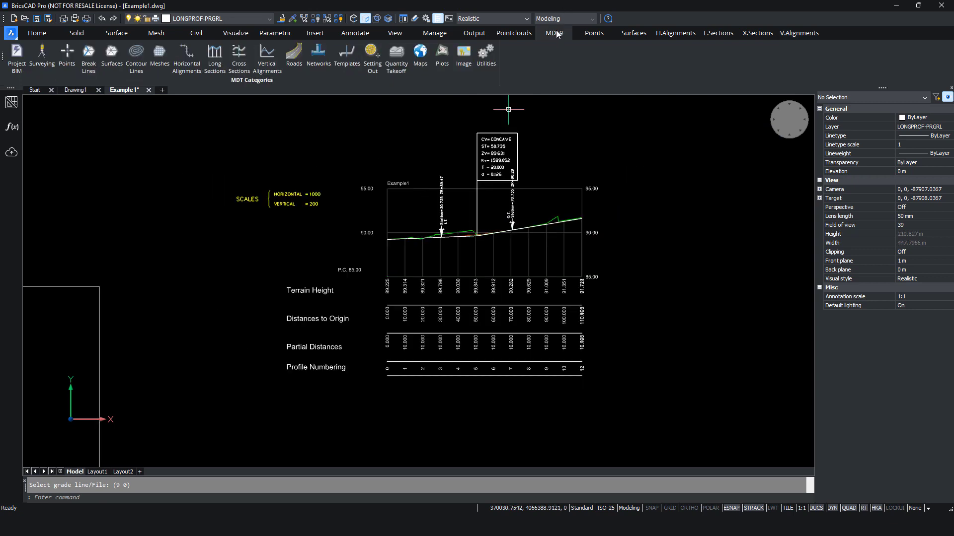
Step: Open the Example1.SCC type-section template and select the road alignment for it
left_click(347, 60)
left_click(23, 63)
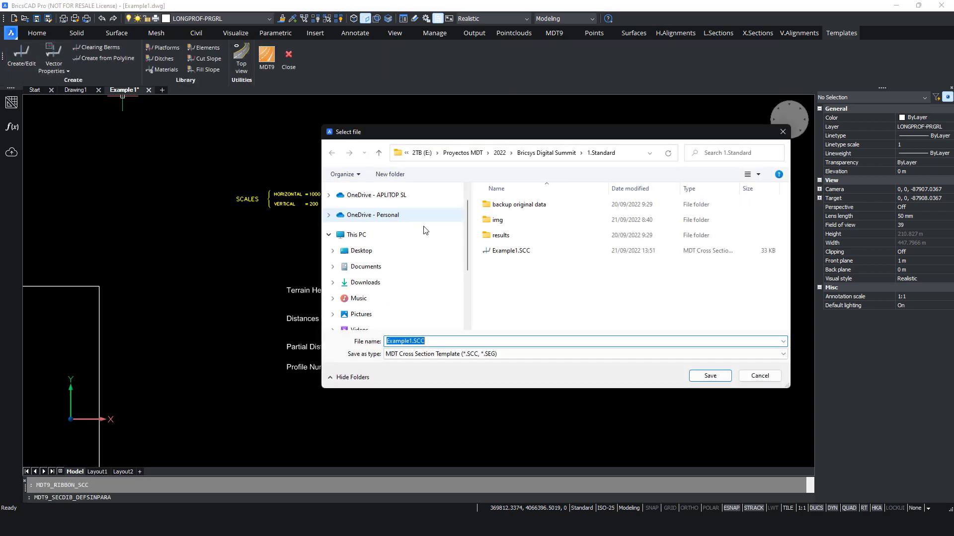
left_click(489, 251)
double_click(489, 251)
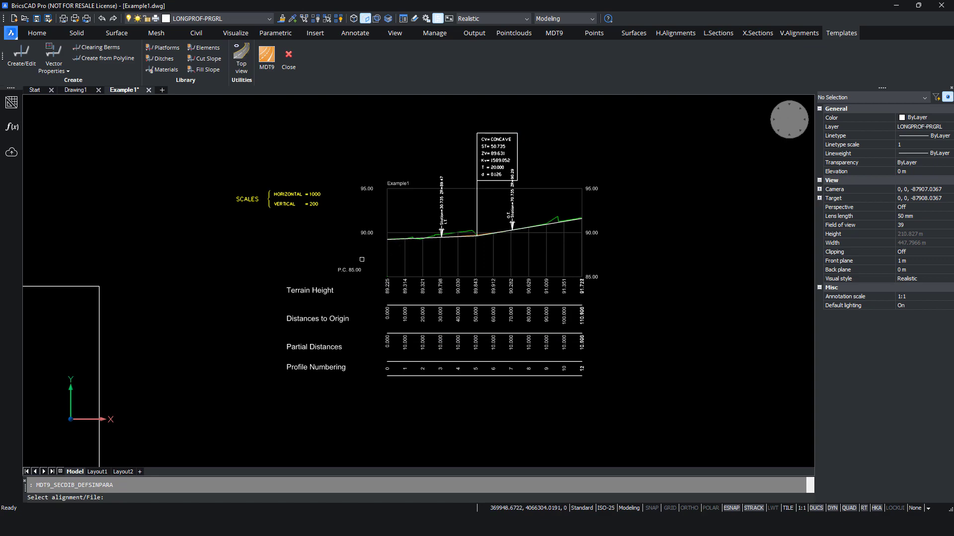
scroll(160, 277, "down", 4)
scroll(199, 338, "up", 5)
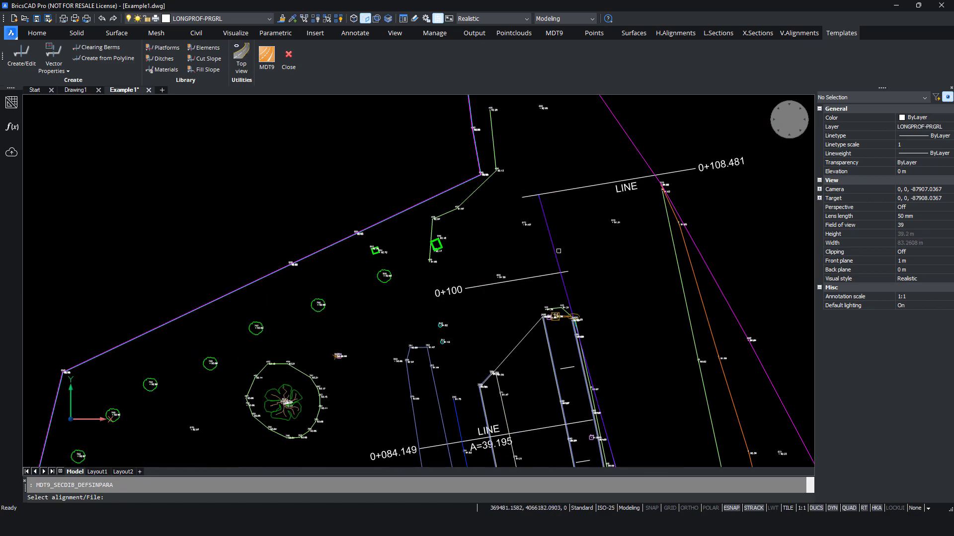
left_click(558, 251)
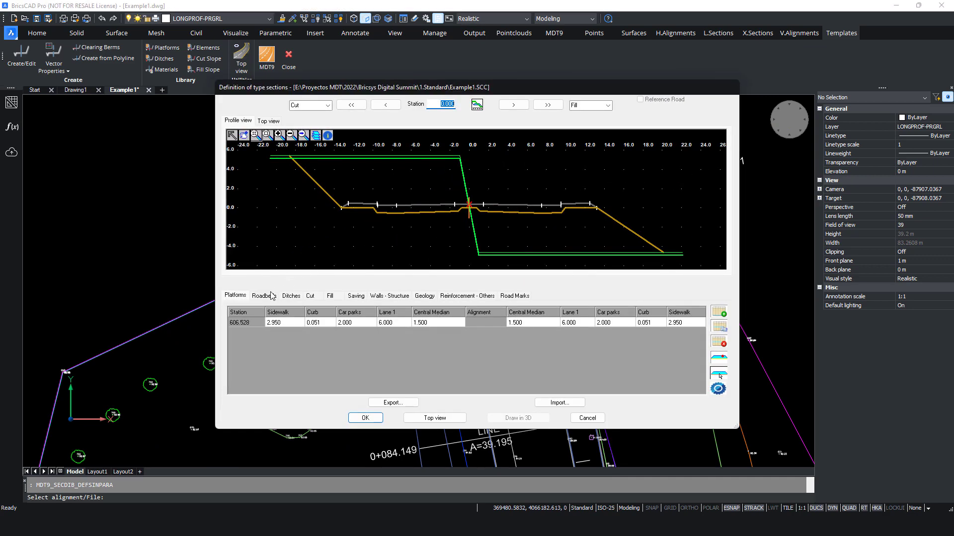
Step: Review the cut, fill, roadbed and road-mark settings, then accept the type-section definition
left_click(311, 297)
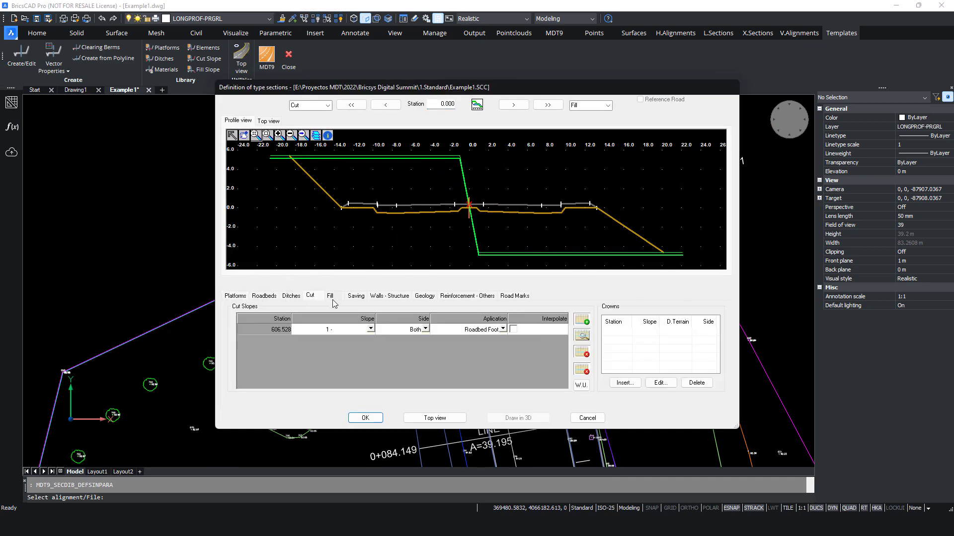
left_click(330, 297)
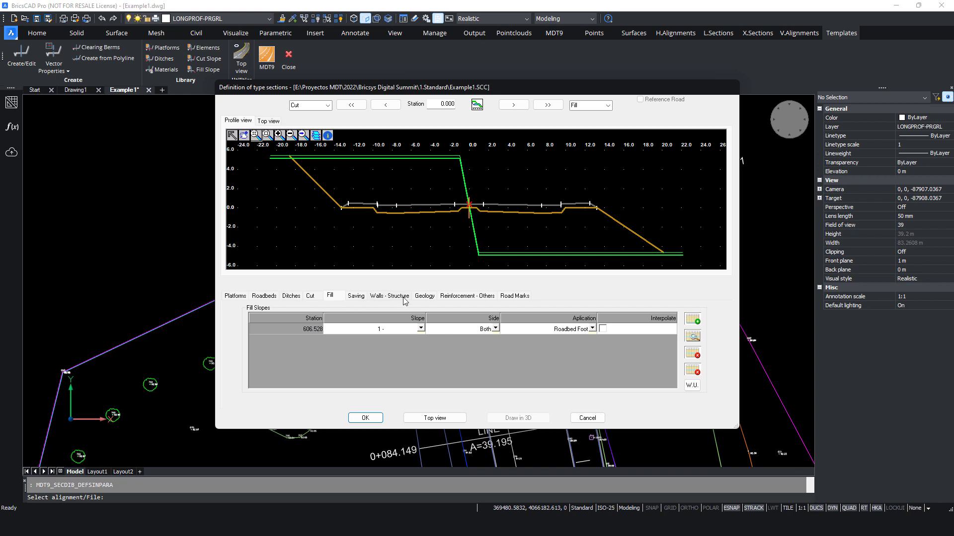
left_click(264, 297)
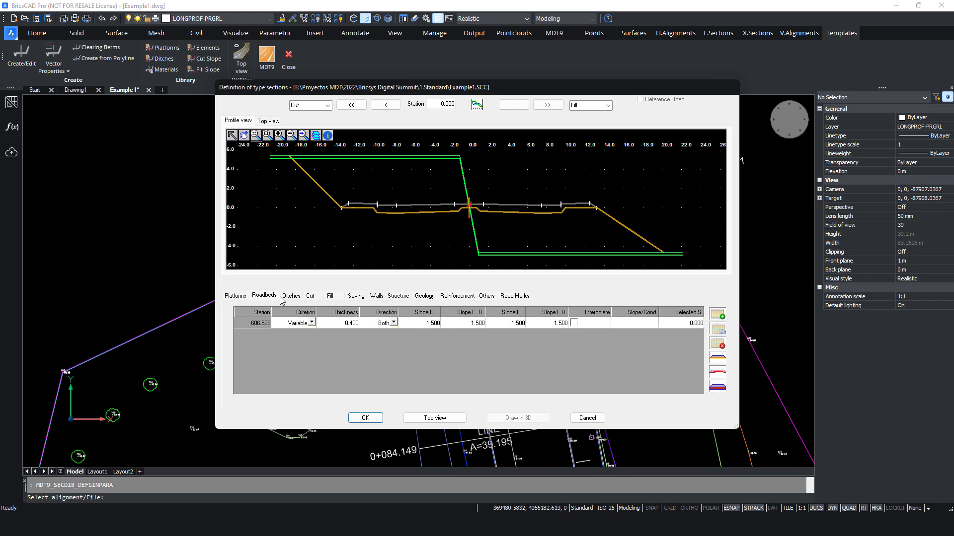
left_click(517, 296)
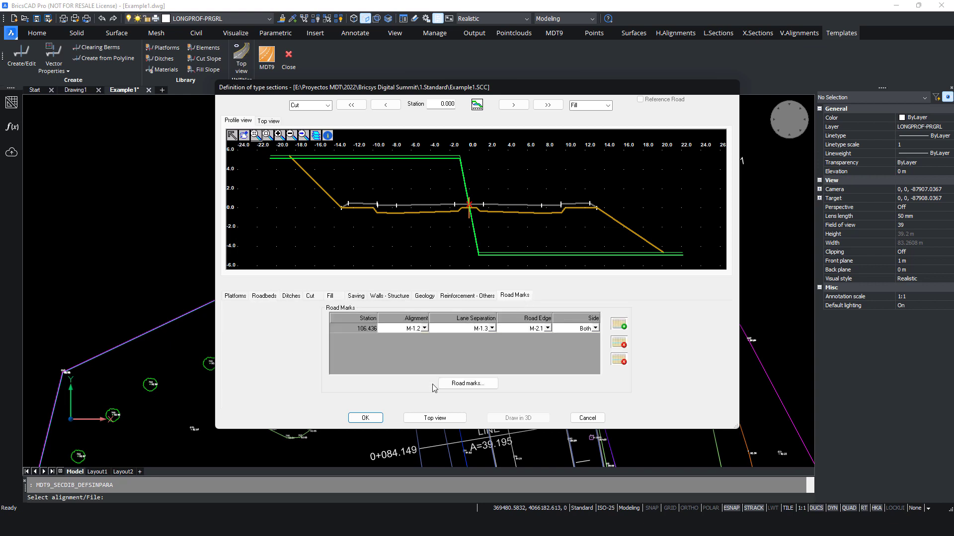
left_click(375, 419)
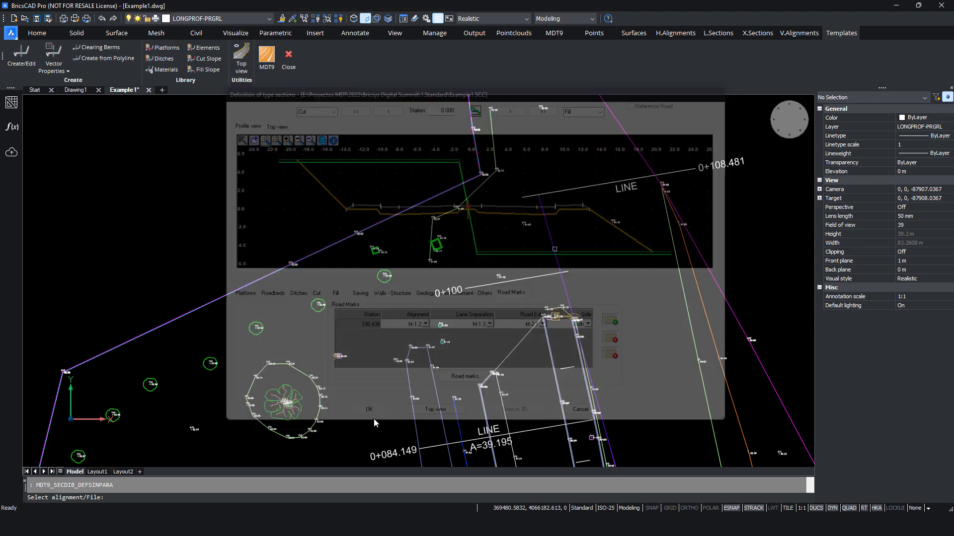
Step: Save a new road segment as Example1.SEG and auto-fill its Example1 component files
left_click(552, 34)
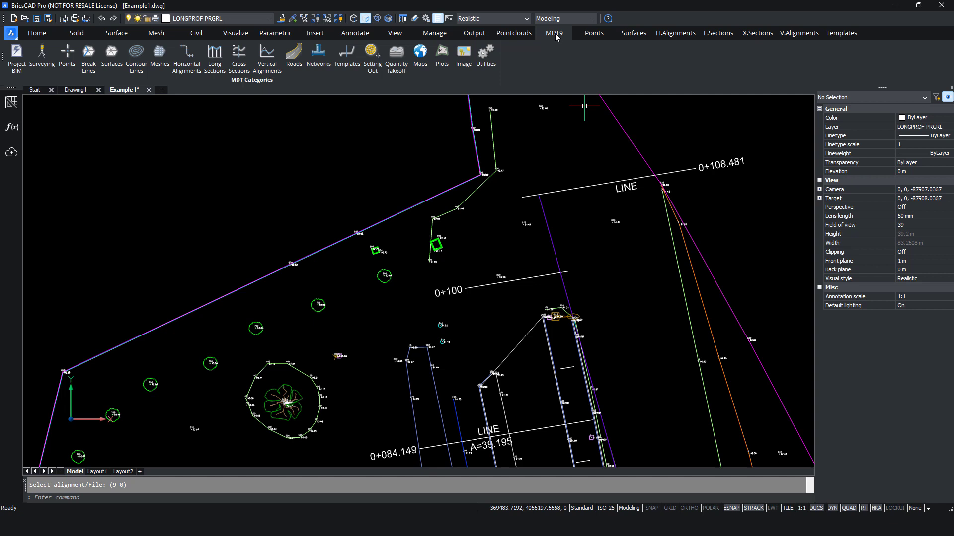
left_click(294, 56)
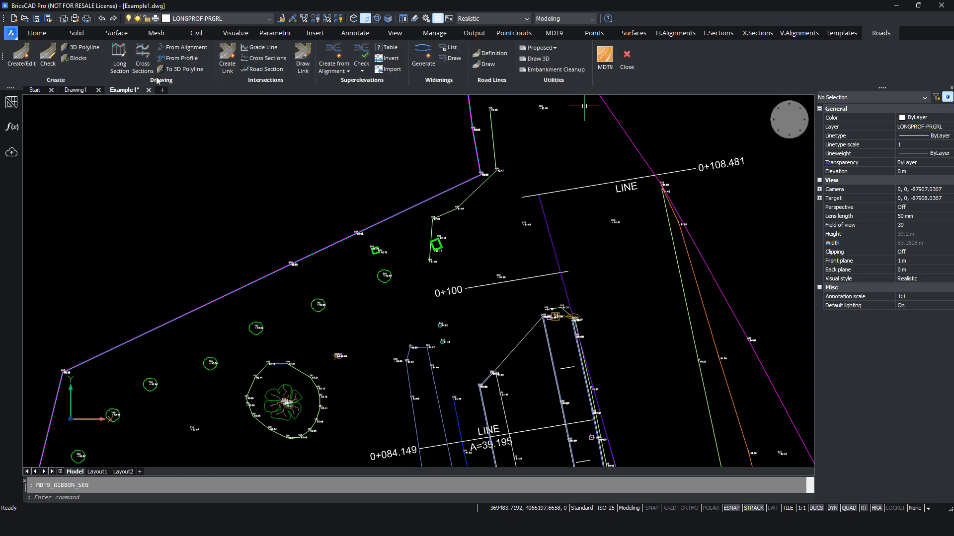
left_click(21, 57)
key("Return")
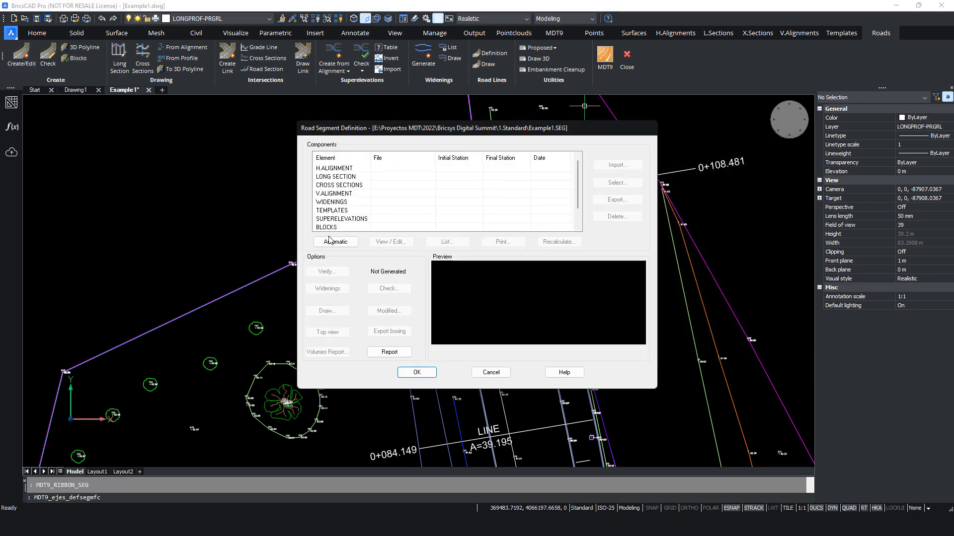
left_click(329, 241)
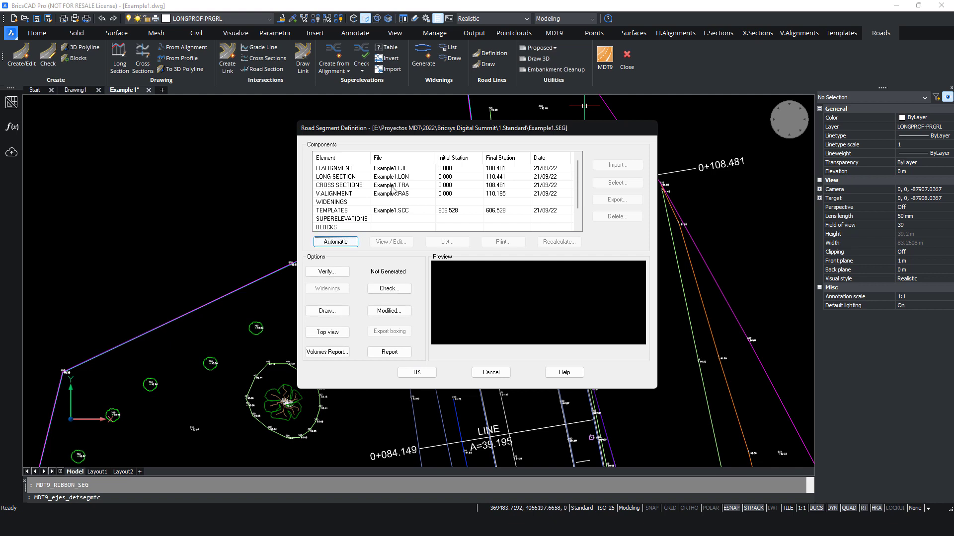
Step: Preview the alignment, long section, cross sections, vertical alignment and template components, and check the plan view
left_click(402, 169)
left_click(404, 177)
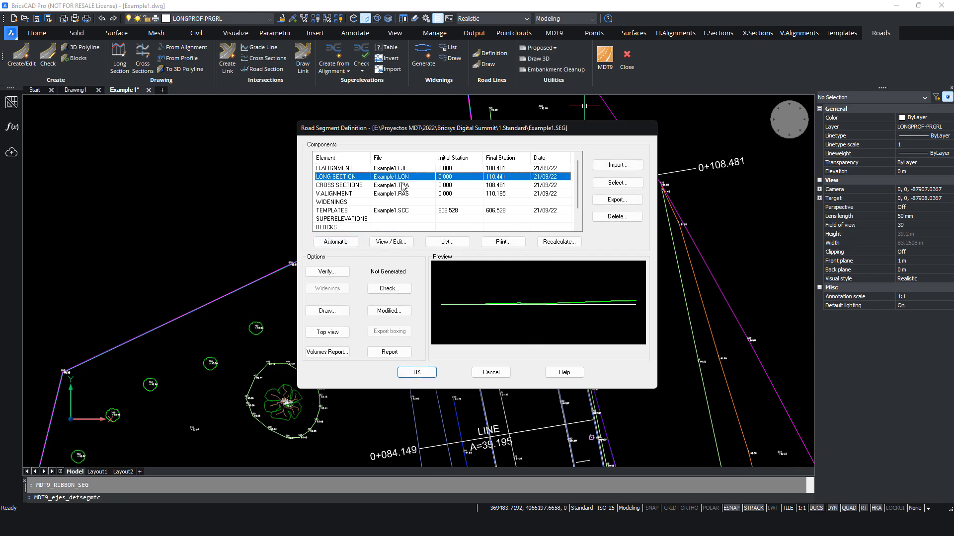
left_click(404, 185)
left_click(404, 194)
left_click(404, 211)
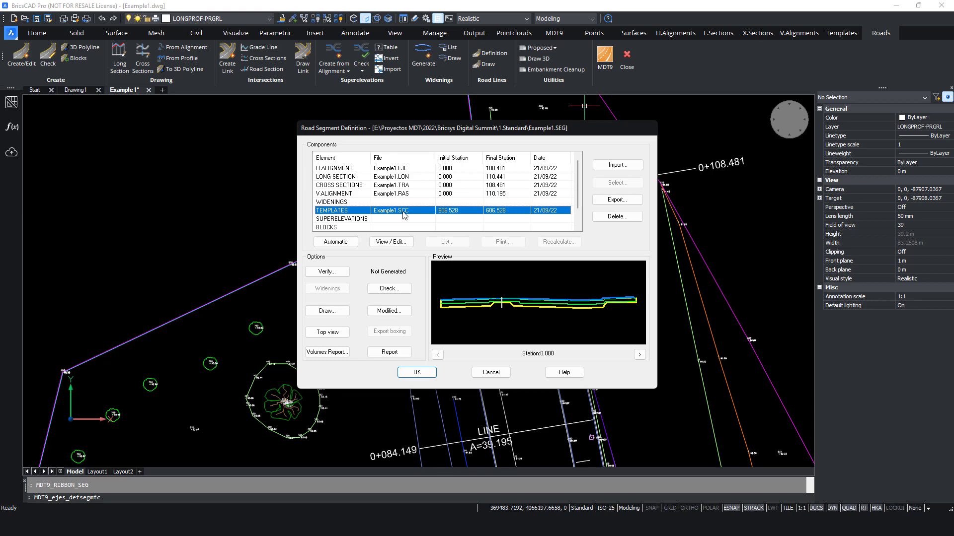
left_click(328, 332)
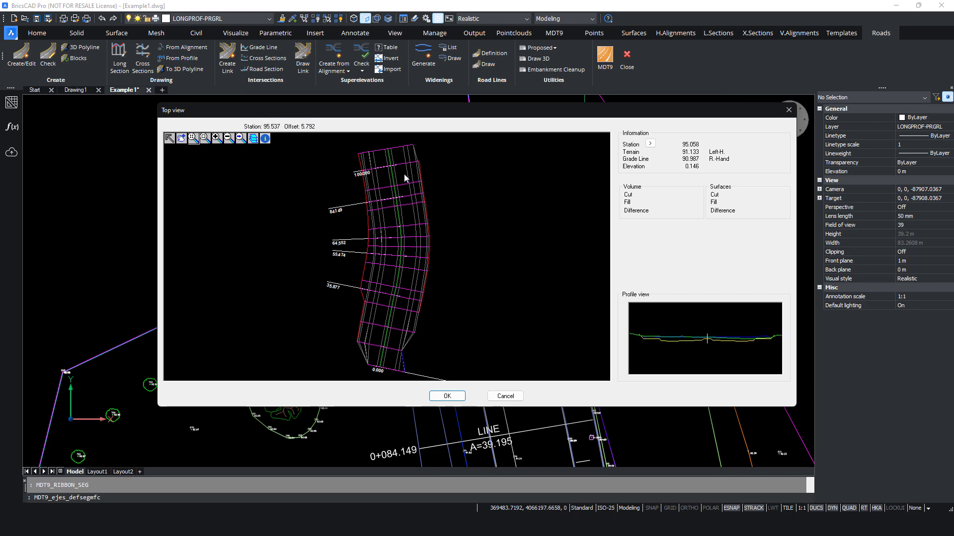
left_click(447, 395)
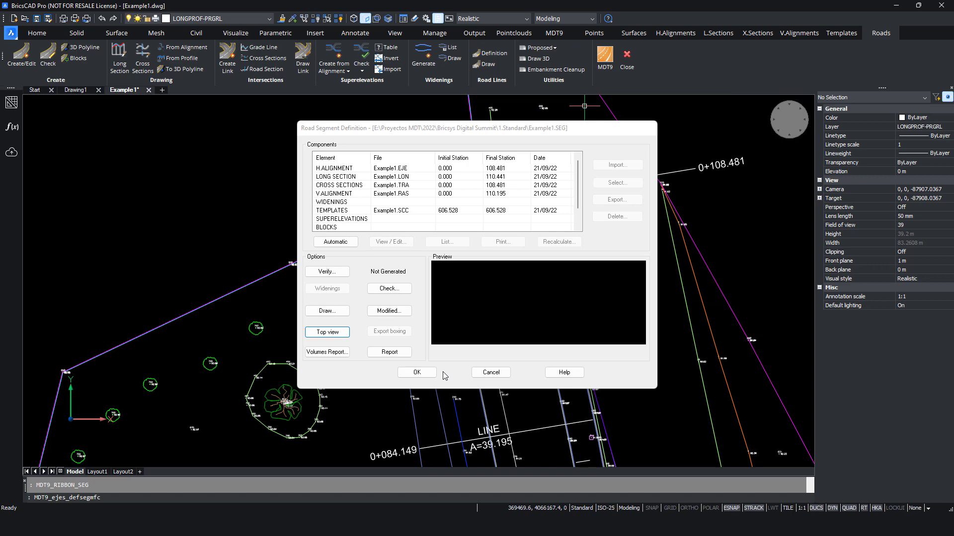
Step: Confirm the segment and generate an accumulated area and volume report for Example1.SEG
left_click(417, 373)
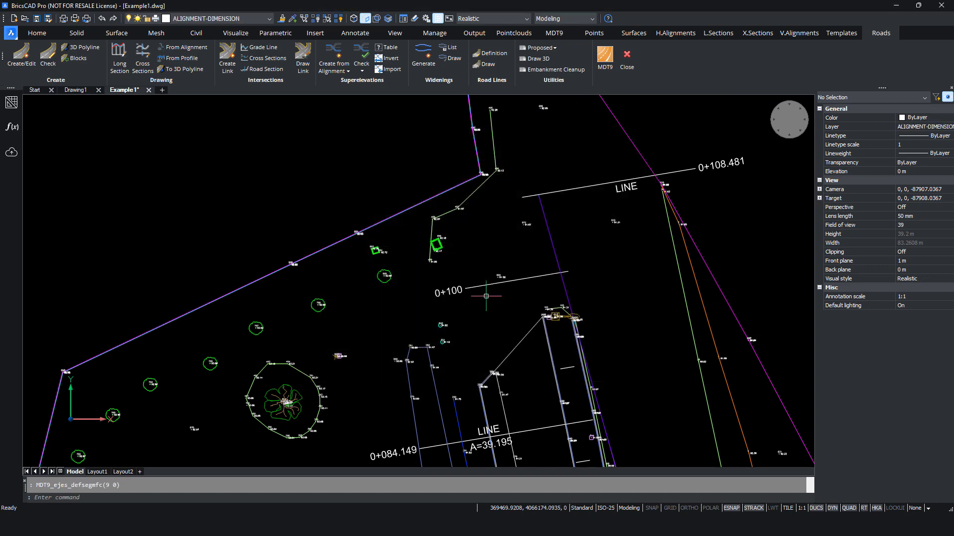
scroll(427, 208, "down", 6)
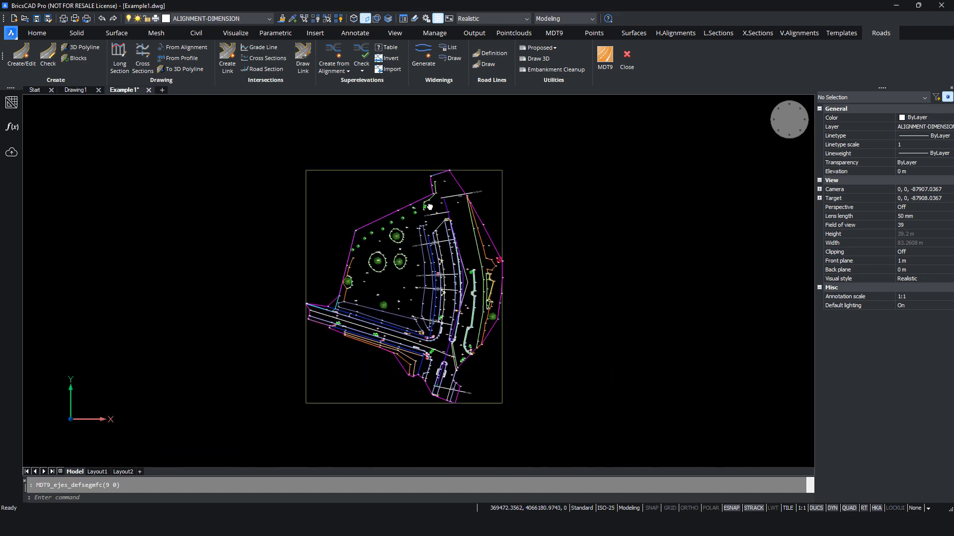
middle_click_drag(430, 207, 427, 204)
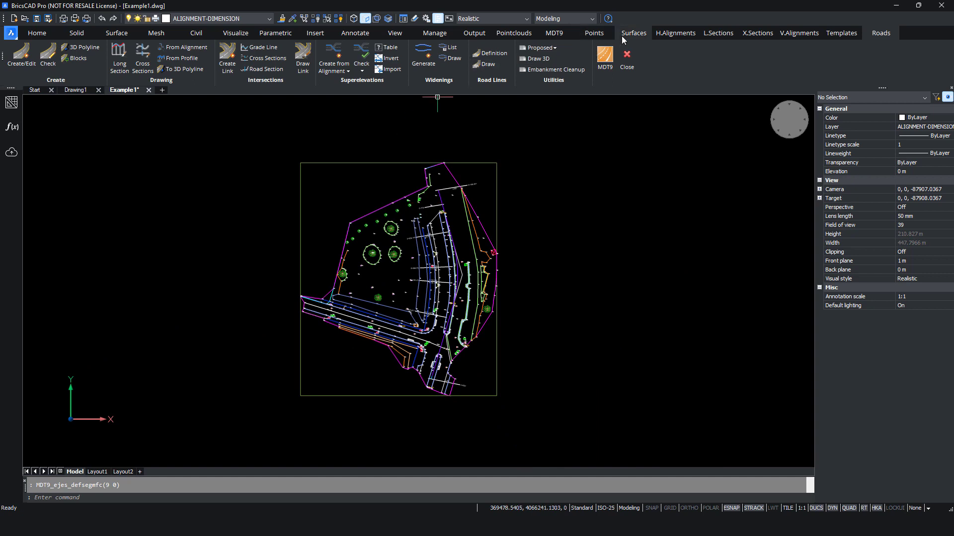
left_click(556, 32)
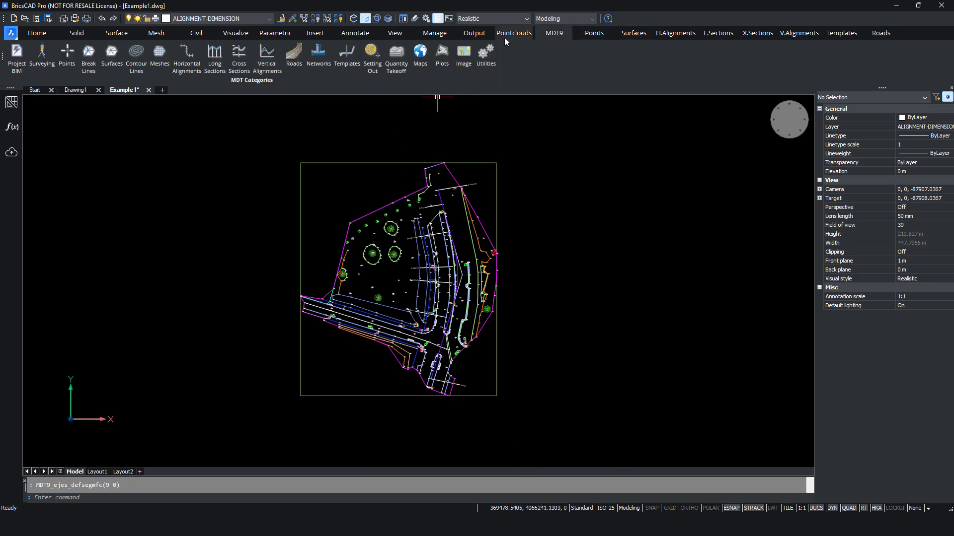
left_click(397, 59)
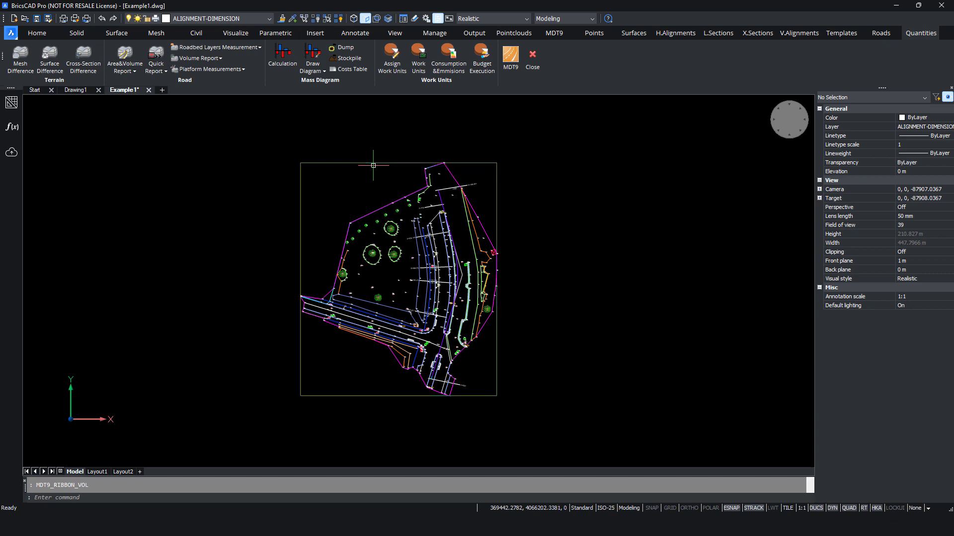
left_click(120, 56)
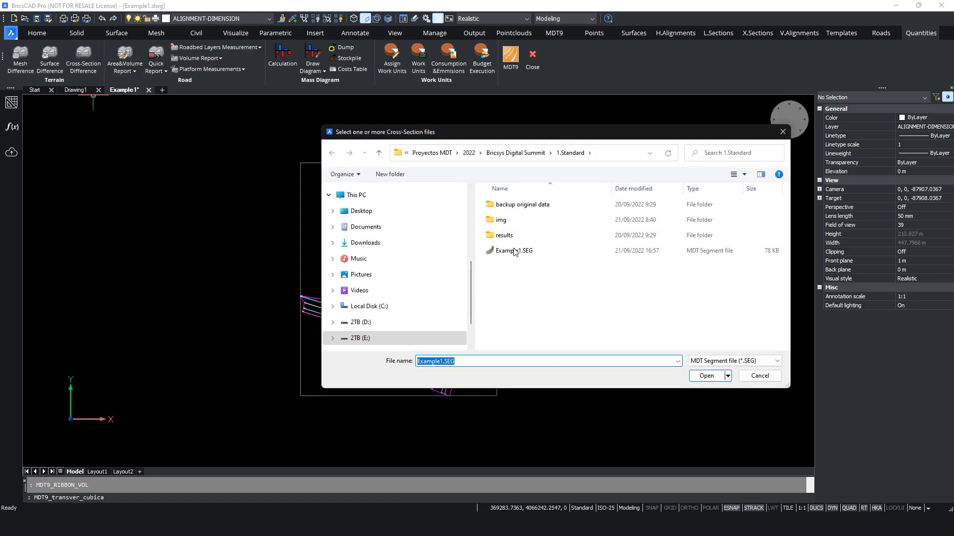
double_click(541, 253)
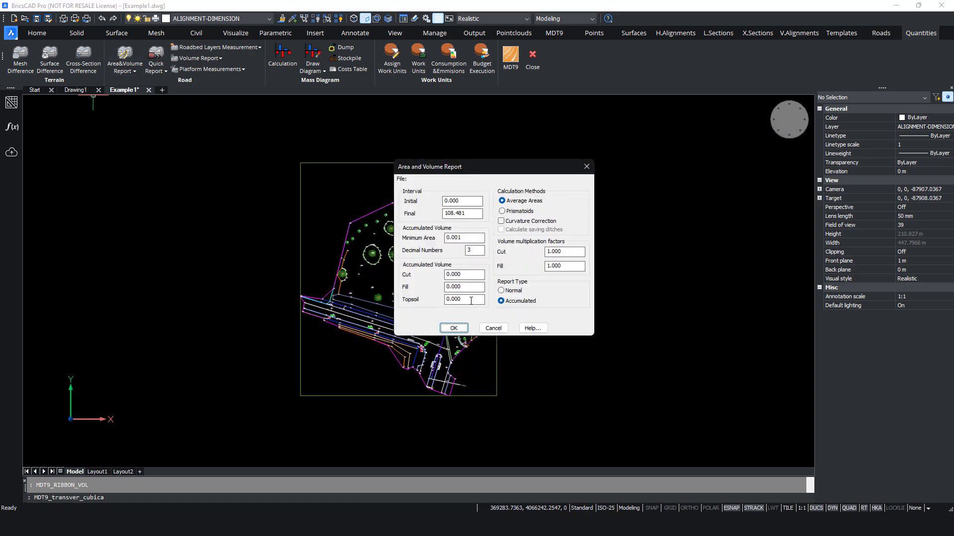
left_click(453, 329)
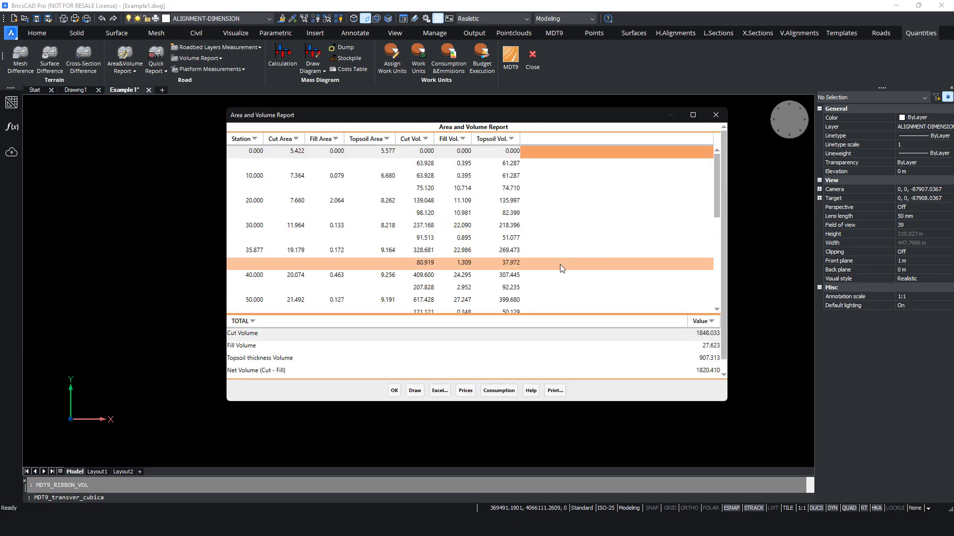
Step: Review the report totals (1848.033 cut, 27.623 fill) in print preview, then close it
scroll(559, 264, "down", 2)
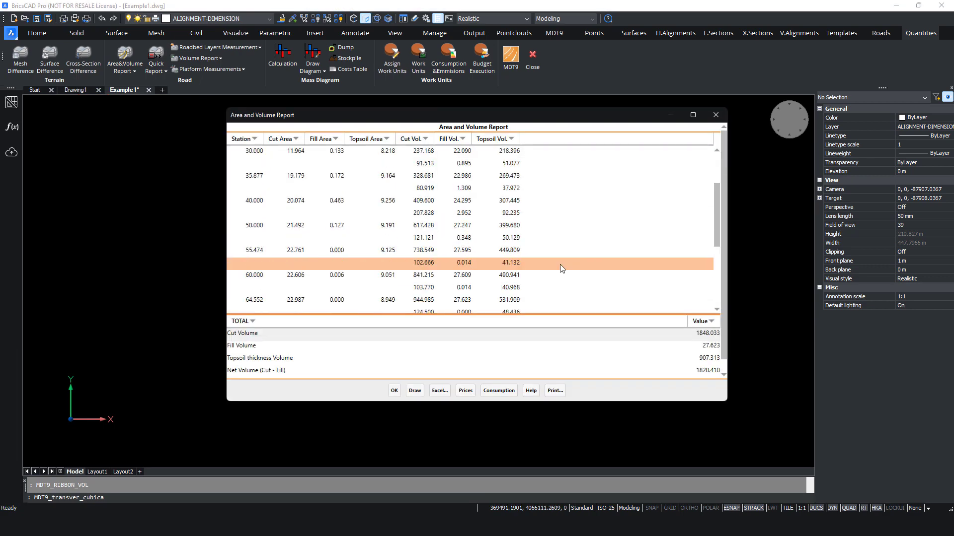
scroll(560, 264, "up", 2)
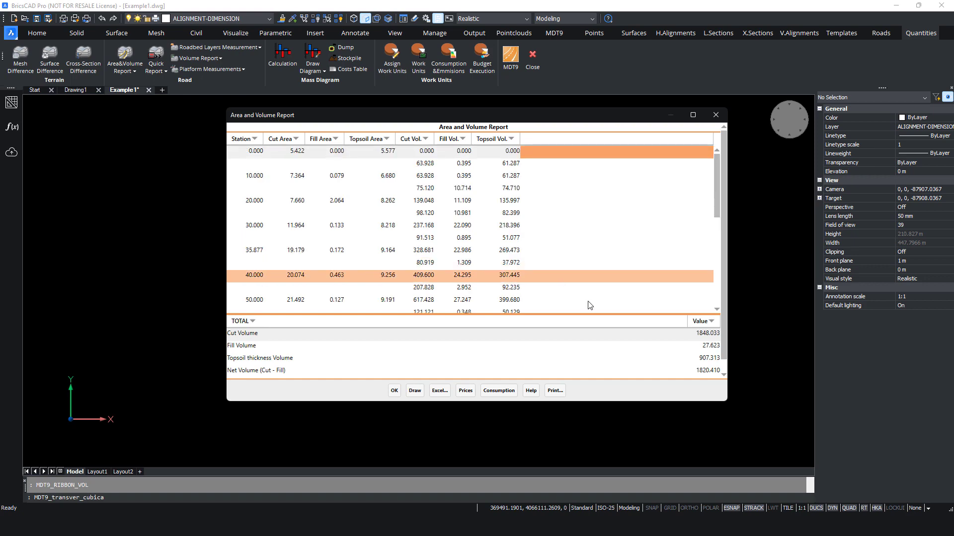
left_click(552, 391)
left_click_drag(673, 222, 838, 202)
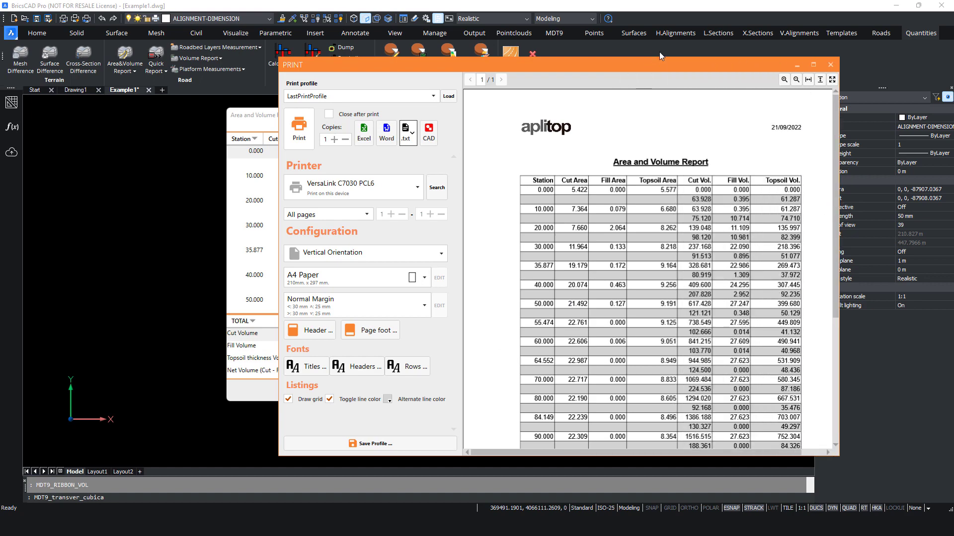
left_click(830, 64)
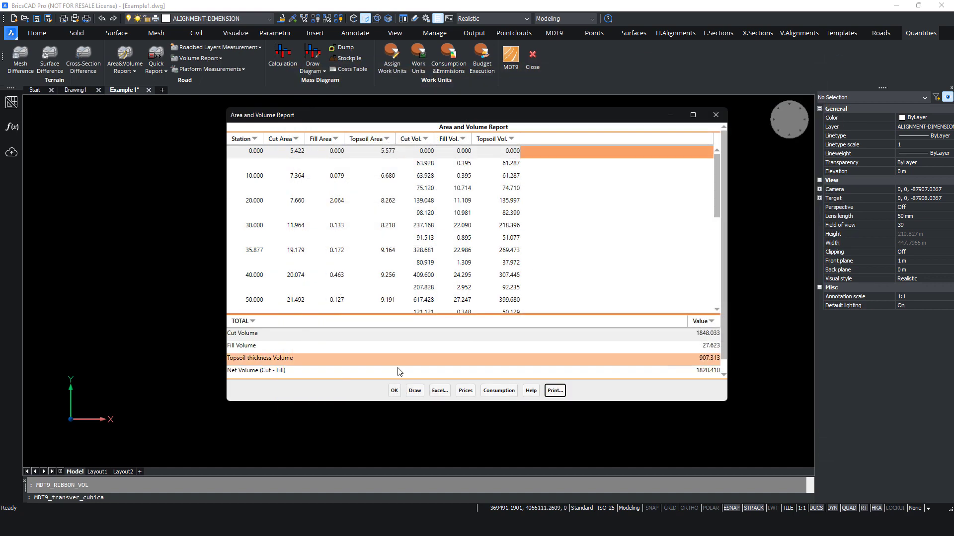
left_click(394, 391)
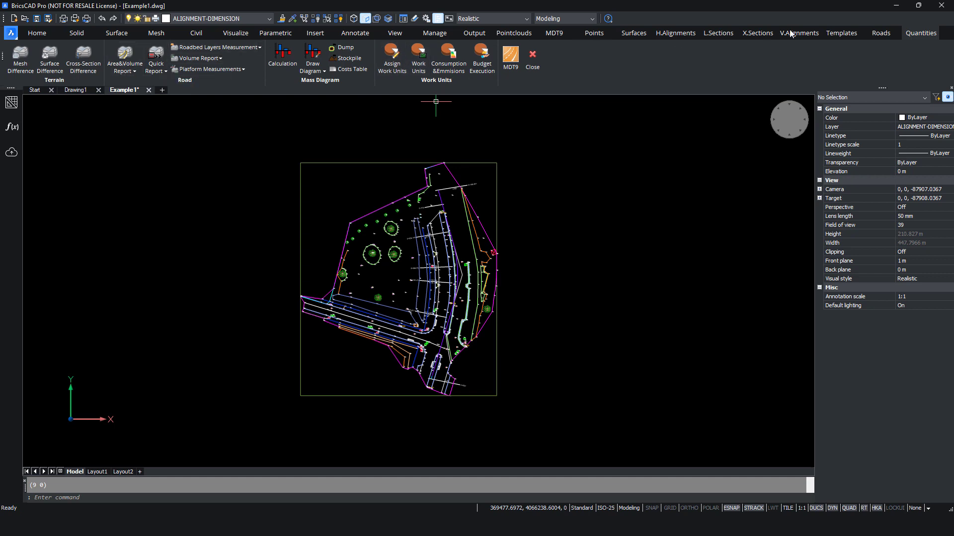
Step: Draw the Example1.SEG cross sections onto DIN-A1 paper-space sheets
left_click(880, 33)
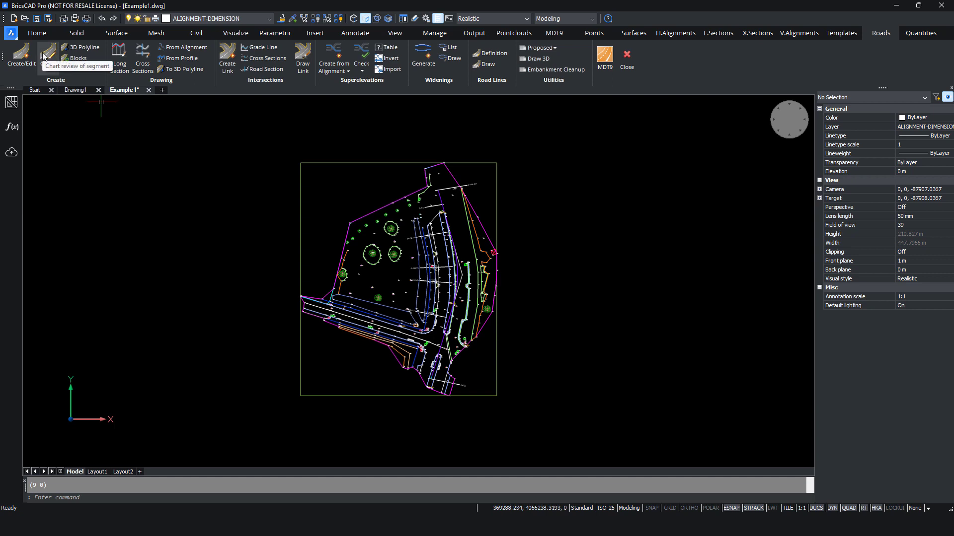
left_click(143, 55)
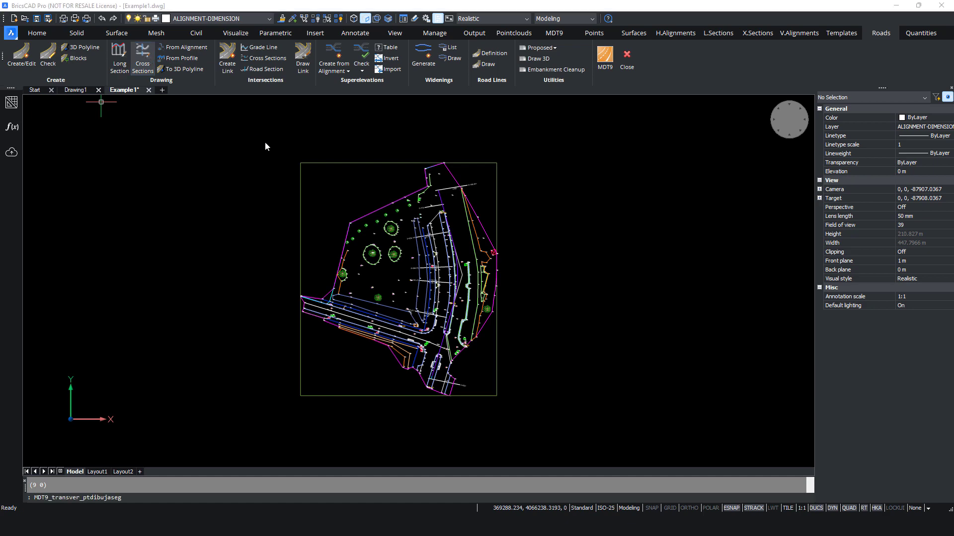
left_click(517, 250)
double_click(517, 251)
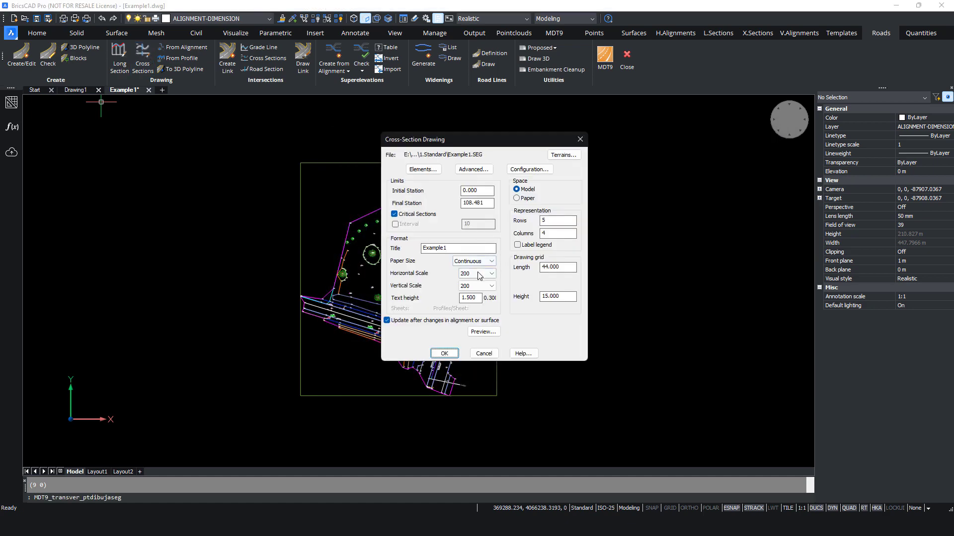
left_click(484, 264)
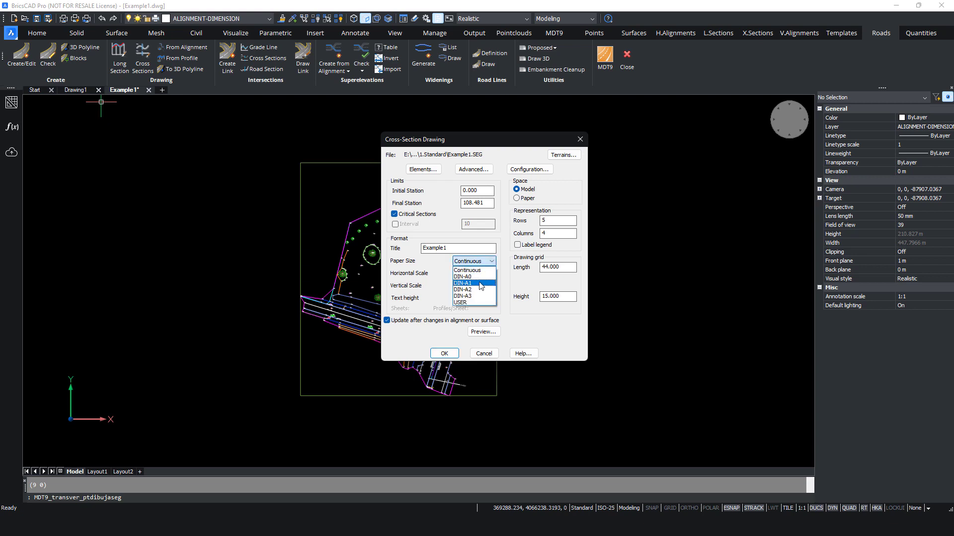
left_click(480, 284)
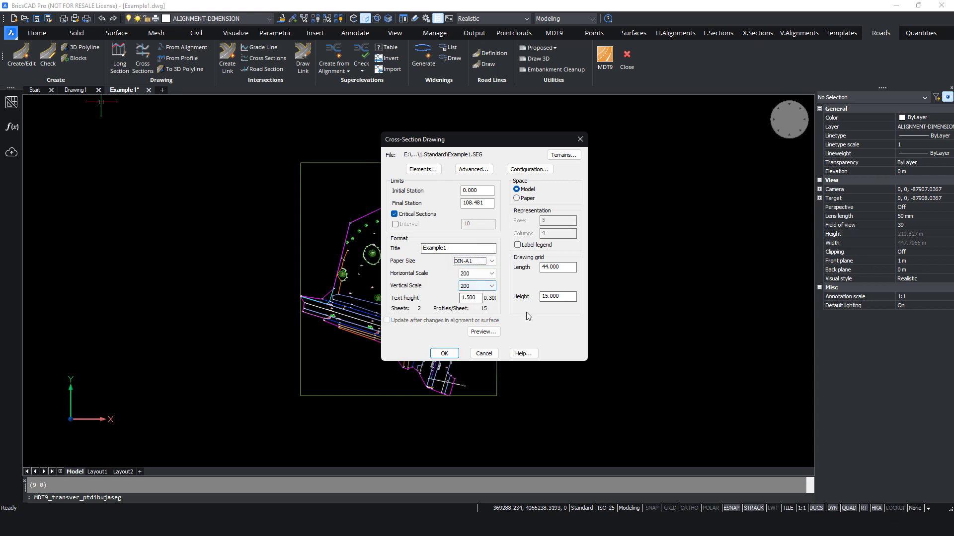
left_click(445, 353)
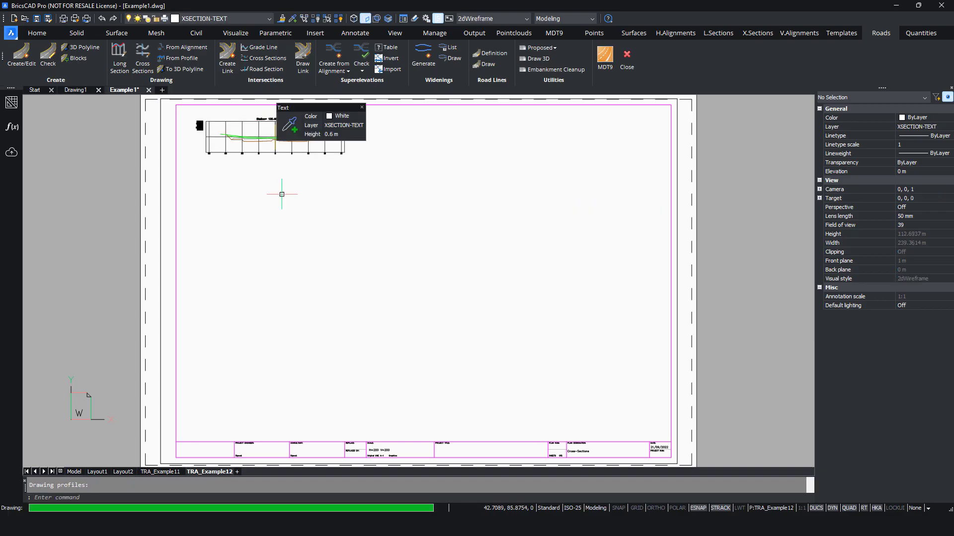
Step: Inspect the TRA_Example11 cross-section layout, then return to Model space
left_click(160, 472)
scroll(276, 128, "up", 6)
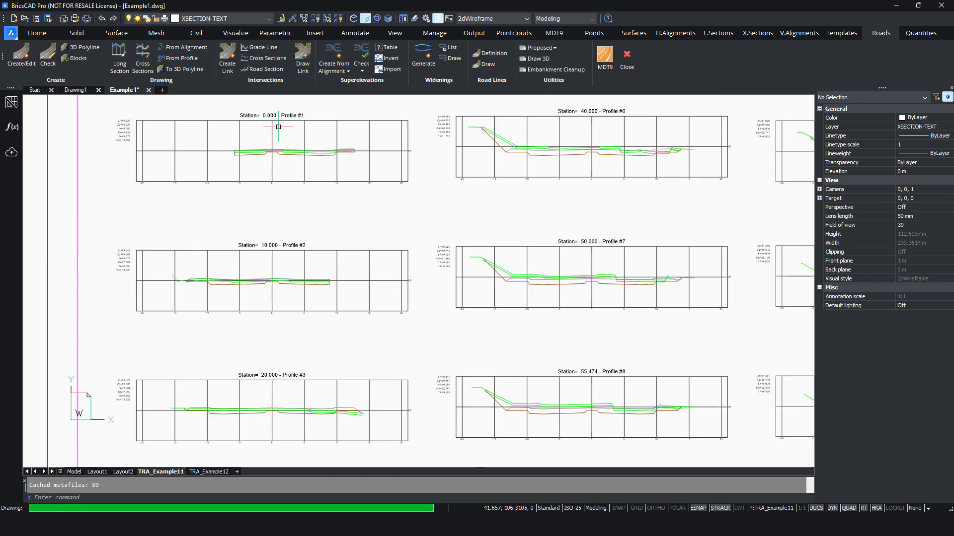
scroll(280, 135, "up", 2)
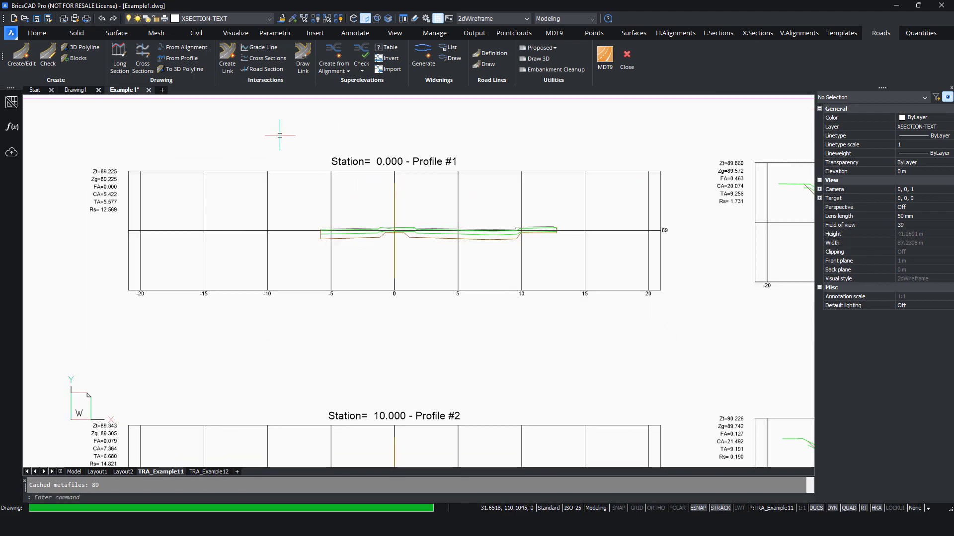
scroll(280, 135, "down", 5)
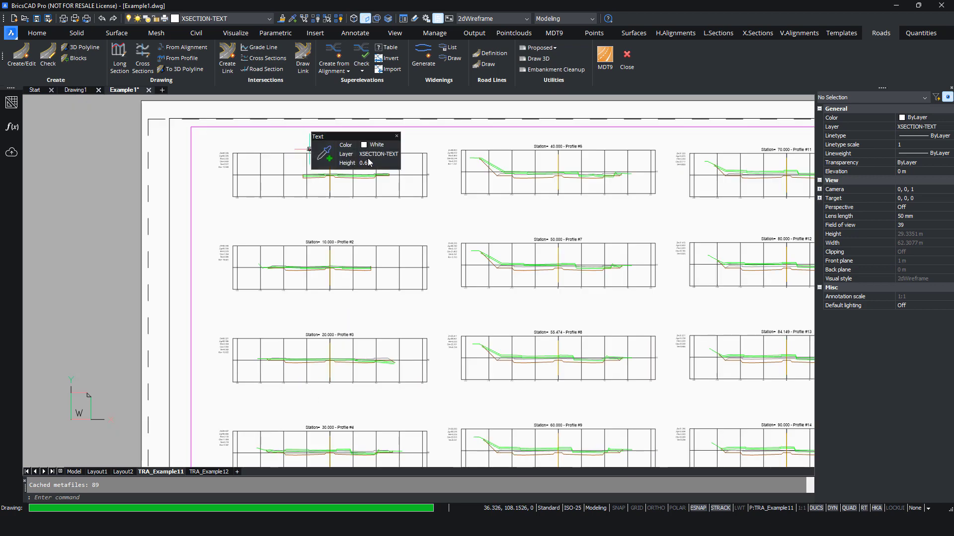
left_click(71, 471)
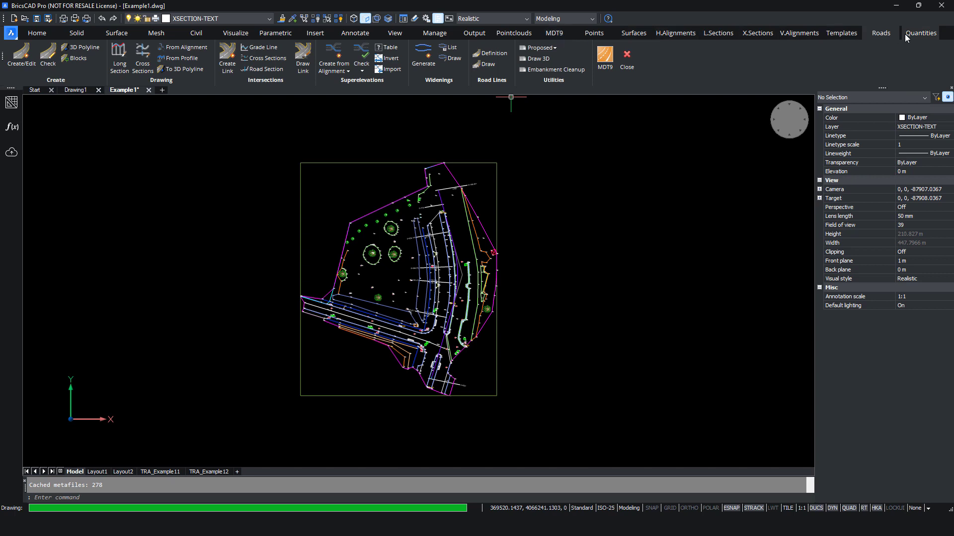
Step: Build the proposed terrain from file Example1.SEG, producing the Example2.SUP road surface
left_click(634, 33)
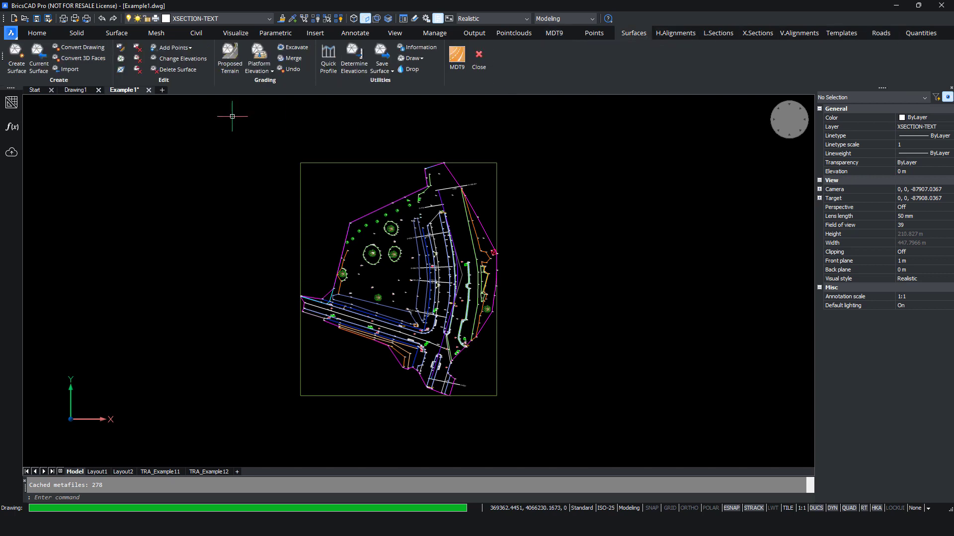
left_click(229, 59)
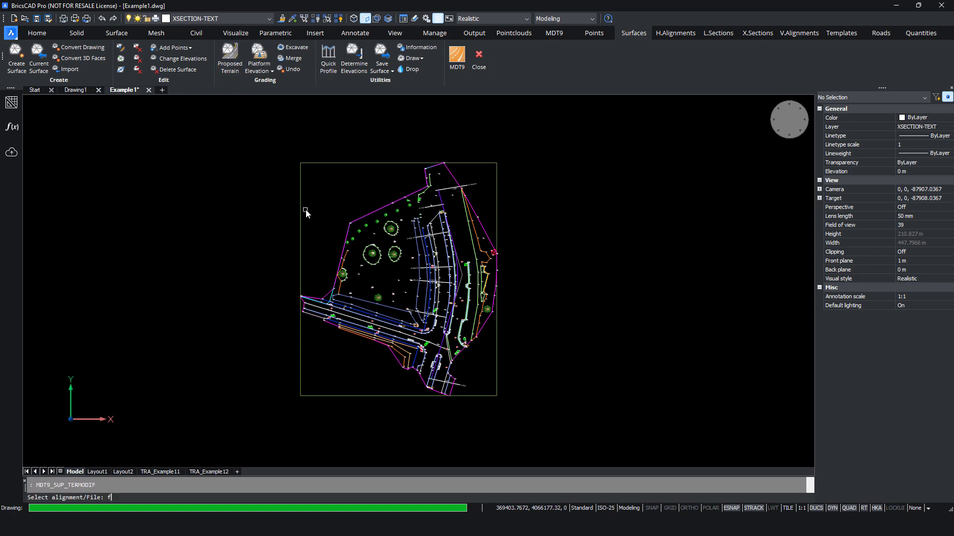
type("f")
key("Return")
double_click(526, 266)
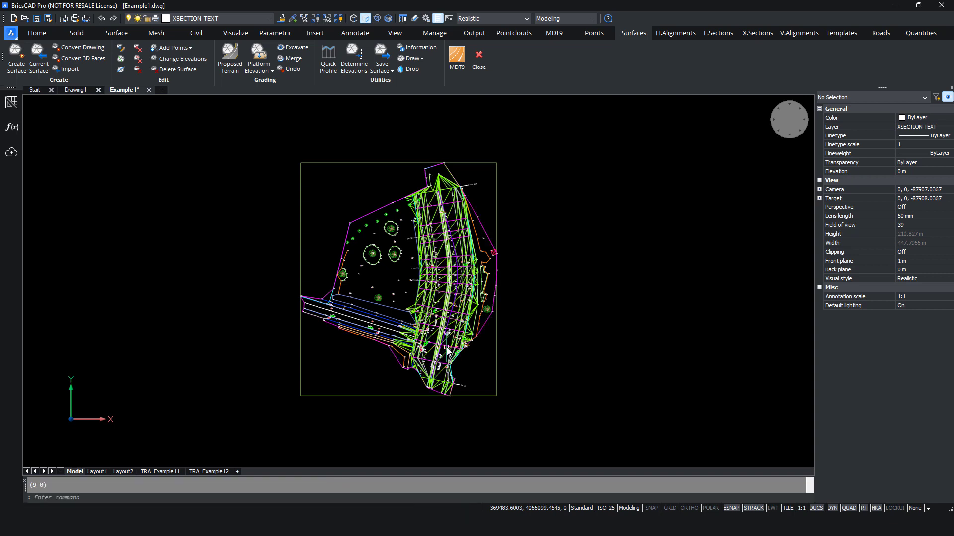
mouse_move(447, 350)
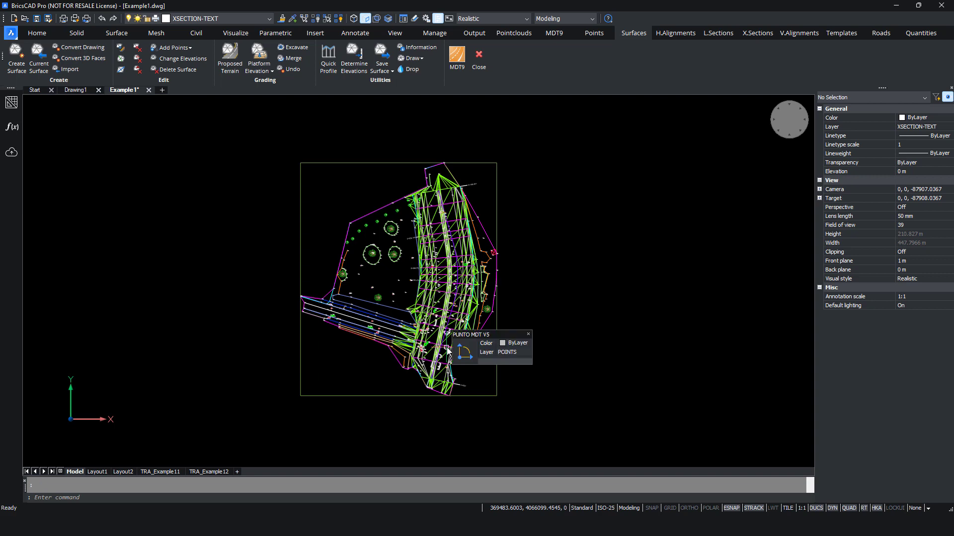
left_click(552, 33)
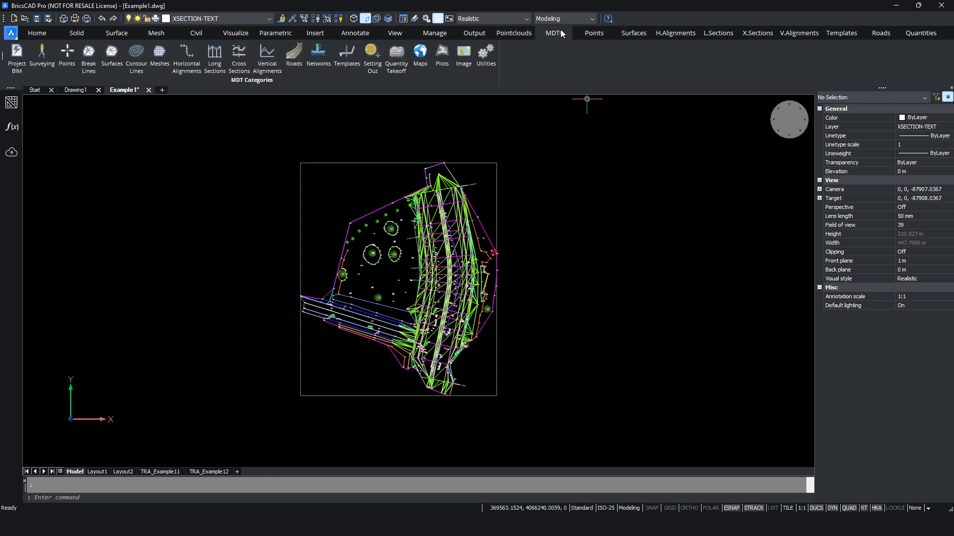
Step: Run Route by Road with segment Example1.SEG to launch the 3D drive-through viewer
left_click(421, 54)
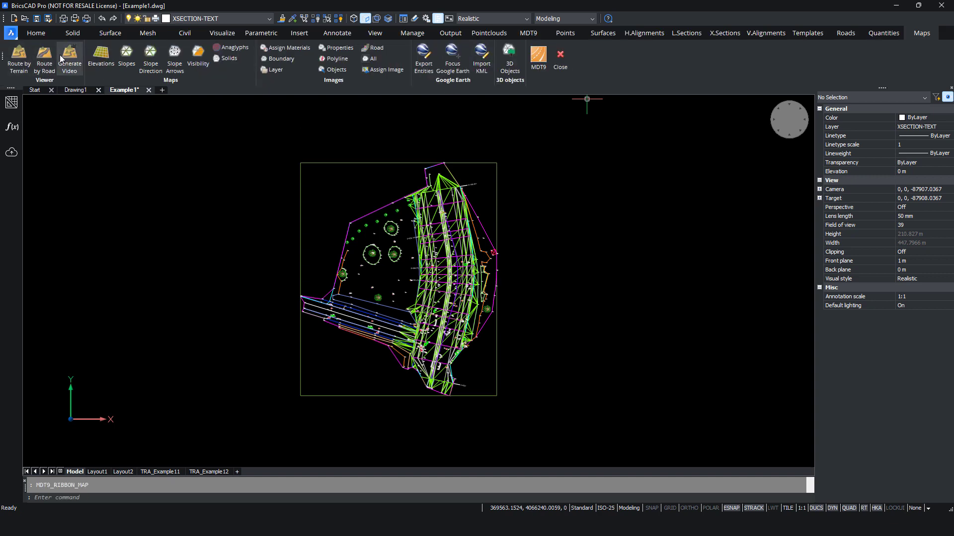
left_click(44, 56)
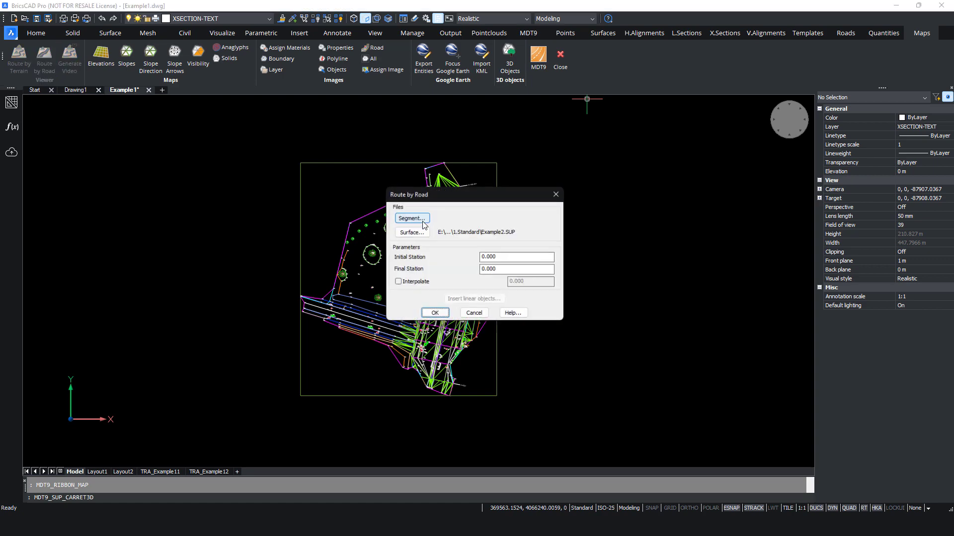
left_click(412, 218)
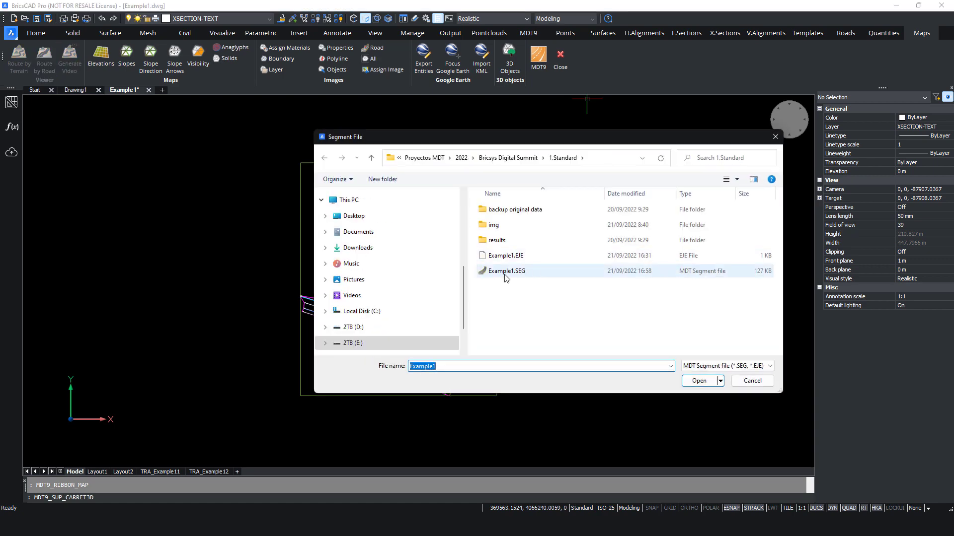
double_click(506, 271)
left_click(430, 313)
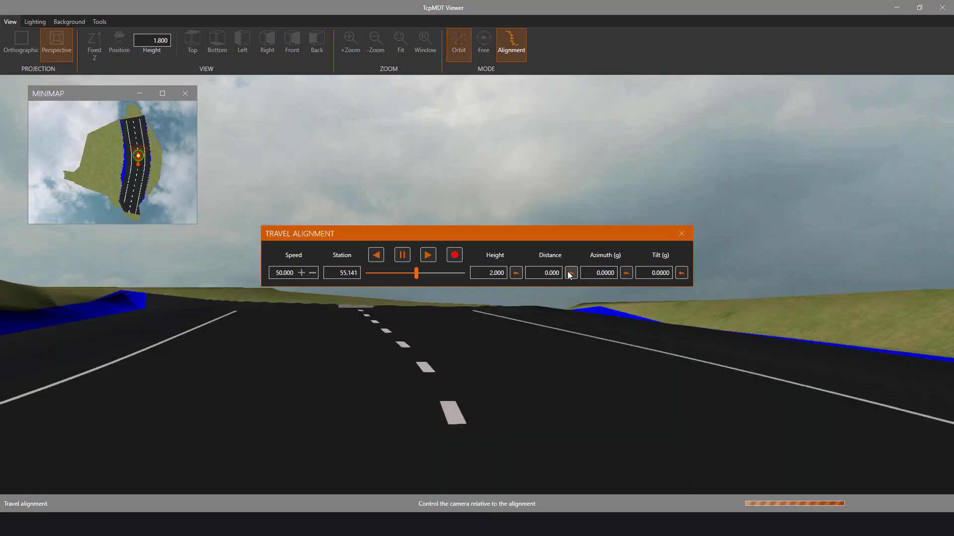
Step: Move the travel panel aside, rewind to station 0.000, and drive until pausing at 76.886
left_click_drag(484, 234, 512, 414)
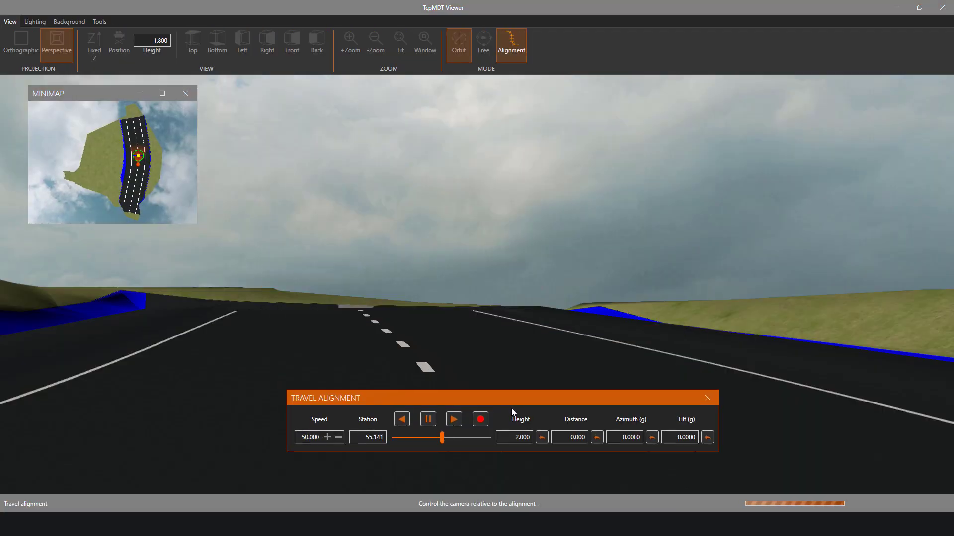
left_click_drag(440, 453, 392, 453)
left_click(454, 432)
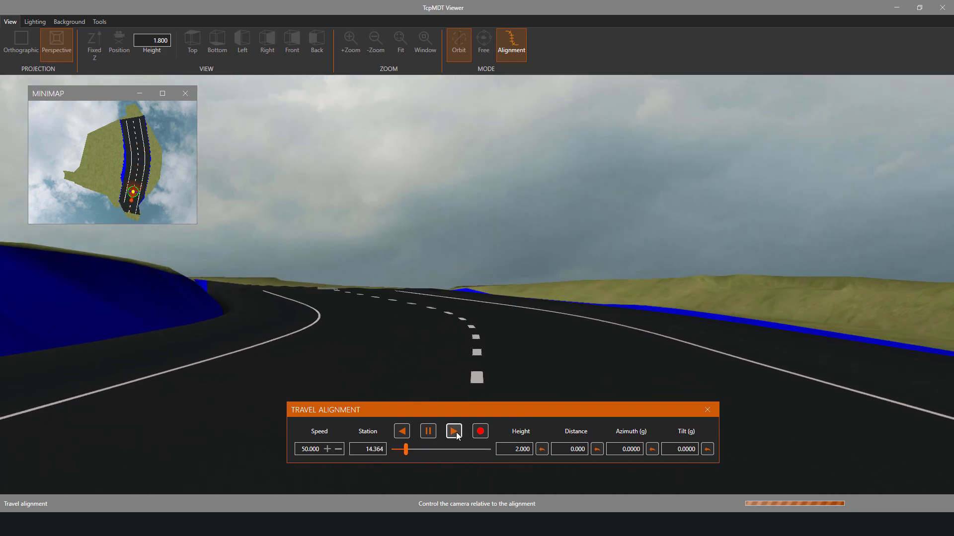
left_click(428, 432)
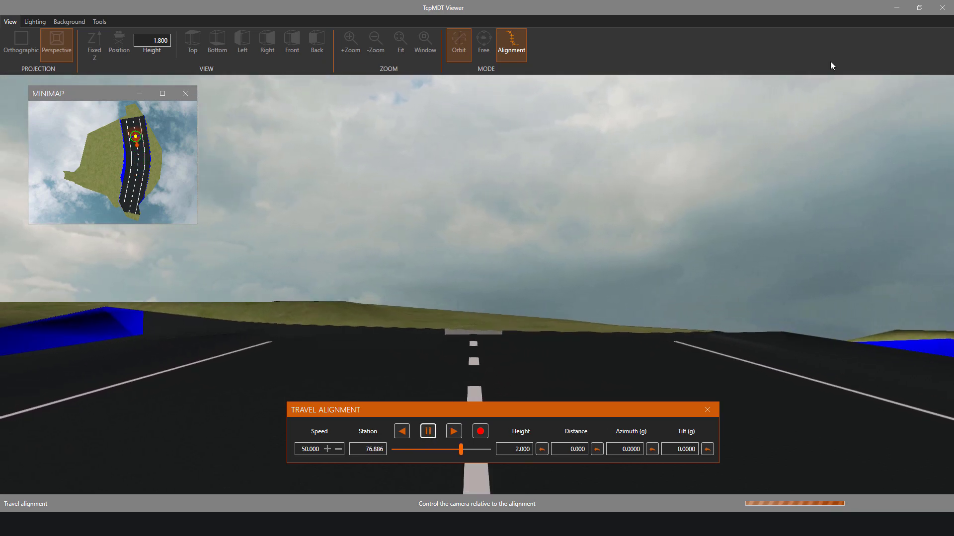